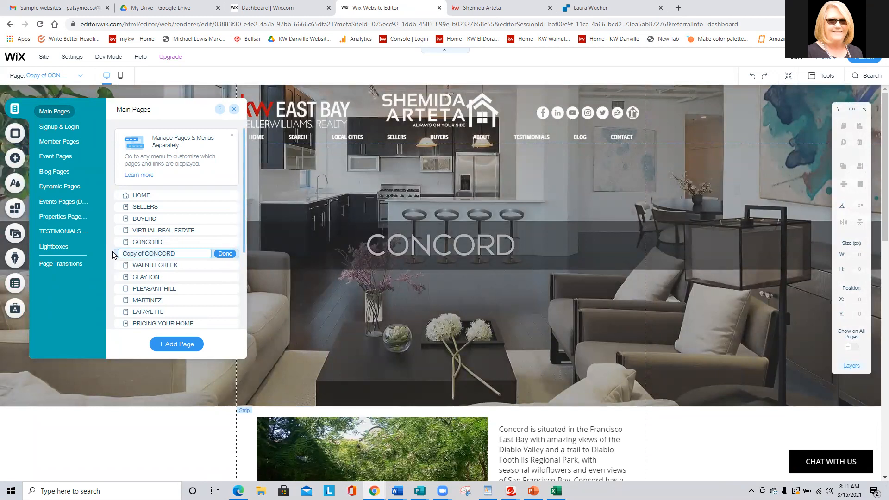
# Rename the duplicated Concord page to DANVILLE.
pyautogui.press('capslock')
pyautogui.write('DANVILLE')
pyautogui.click(225, 253)
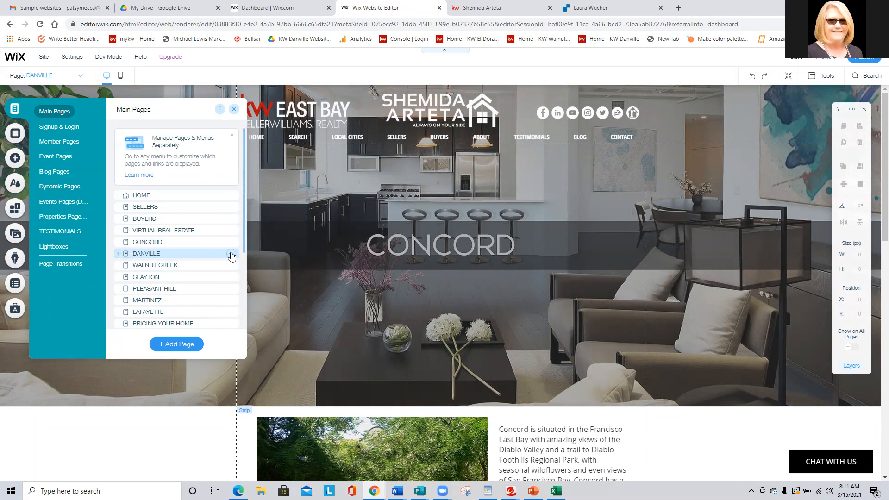
# In the DANVILLE page's SEO settings, set the last part of the page URL to danville.
pyautogui.click(230, 254)
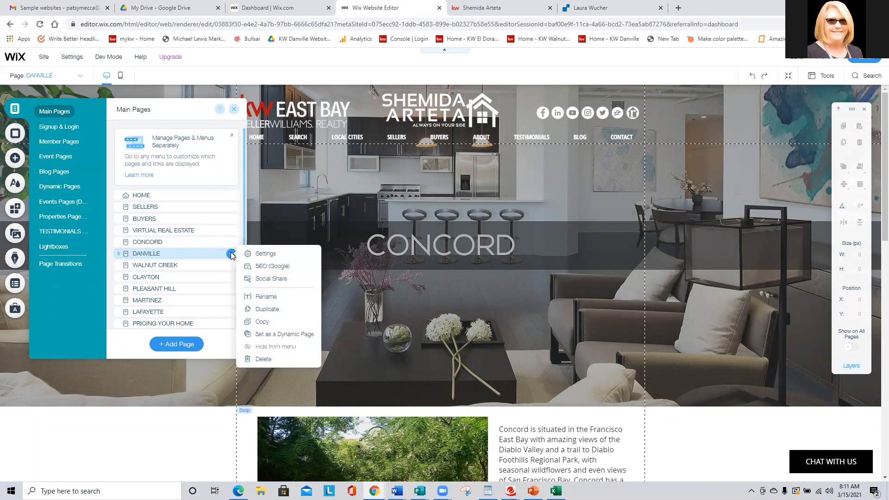
pyautogui.click(260, 267)
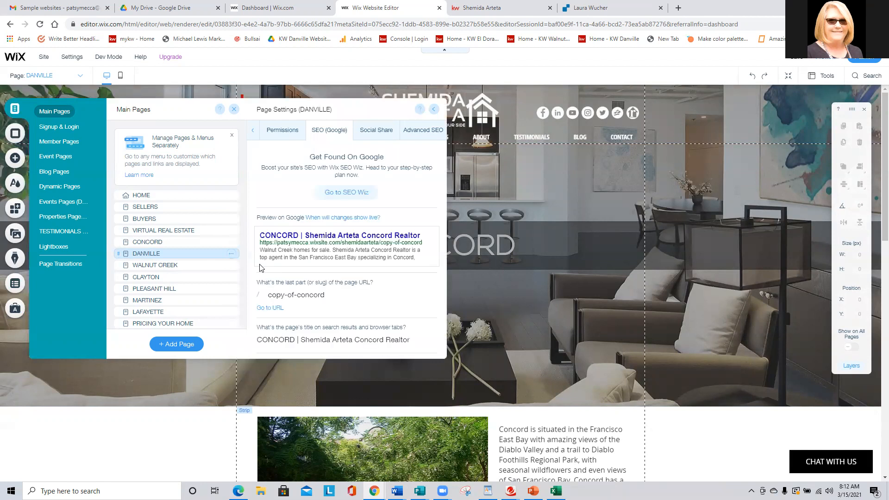
pyautogui.click(307, 296)
pyautogui.press('capslock')
pyautogui.hotkey('ctrl', 'a')
pyautogui.write('danville')
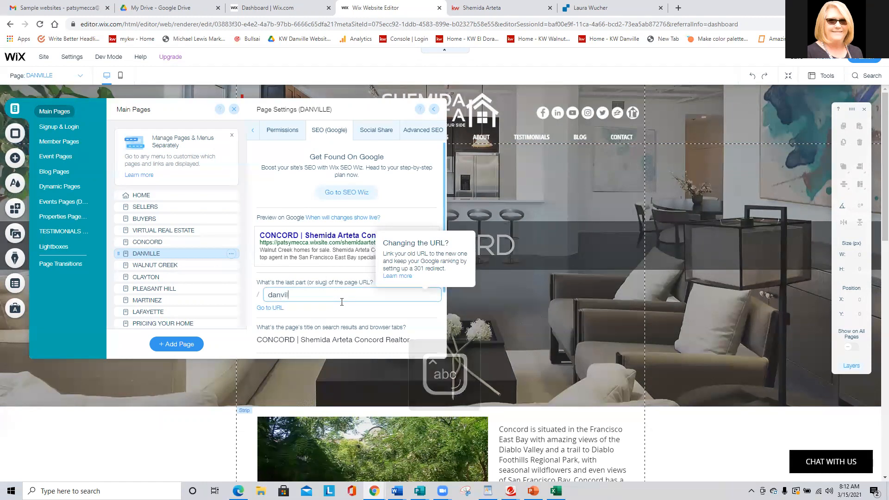
# Replace CONCORD with DANVILLE at the start of the page's title for search results and browser tabs.
pyautogui.click(285, 339)
pyautogui.click(255, 339)
pyautogui.press('capslock')
pyautogui.press('Delete')
pyautogui.press('Delete')
pyautogui.press('Delete')
pyautogui.press('Delete')
pyautogui.press('Delete')
pyautogui.press('Delete')
pyautogui.press('Delete')
pyautogui.write('DANVILLE')
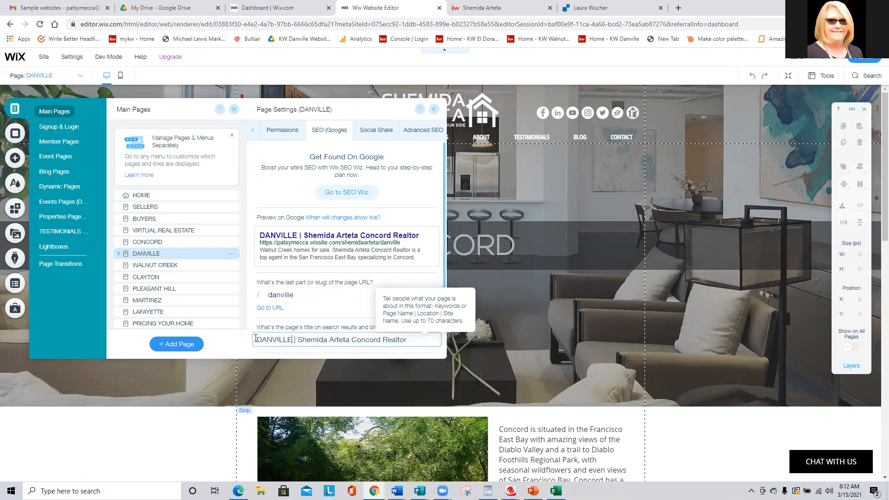
# Replace Walnut Creek with Danville at the start of the page's SEO description and close the page settings.
pyautogui.scroll(-3, 298, 267)
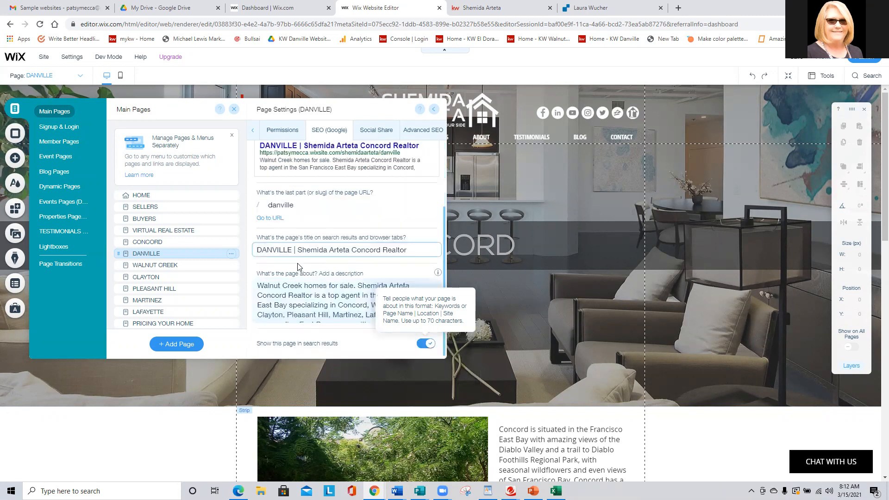
pyautogui.click(273, 285)
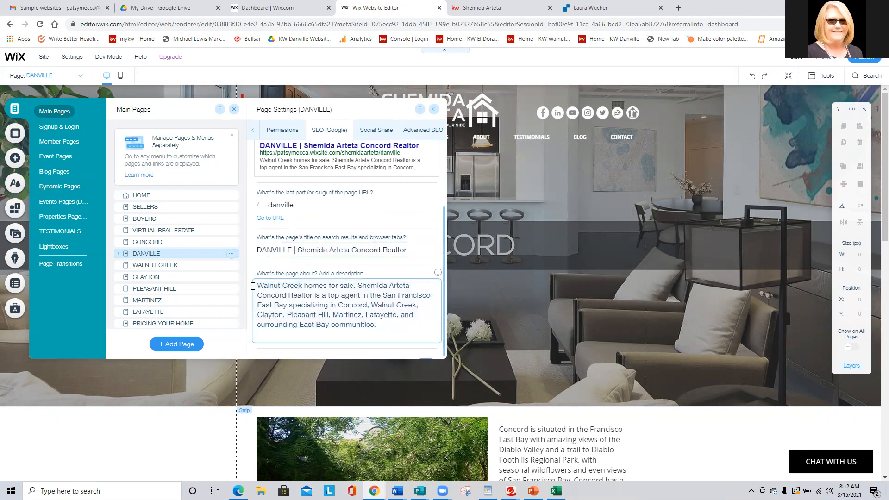
pyautogui.write('d')
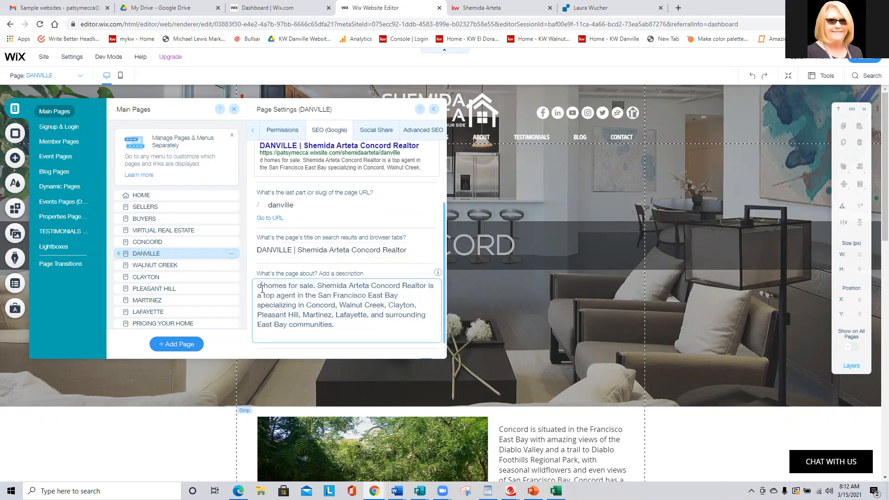
pyautogui.press('BackSpace')
pyautogui.write('Danville')
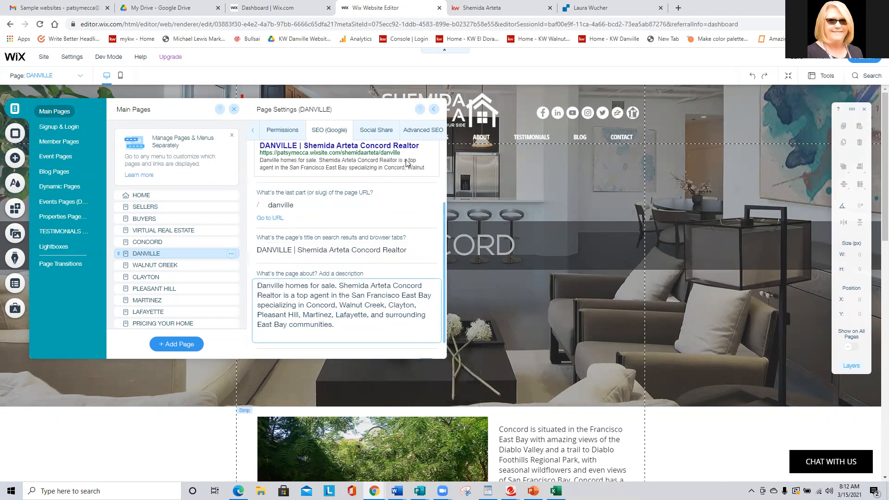
pyautogui.click(434, 111)
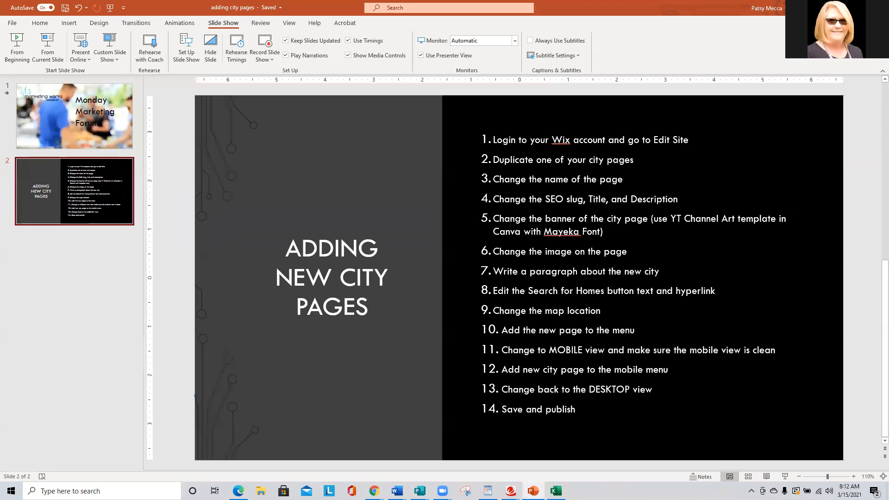
# Switch back to the Wix editor, close the page list and review the page's banner, photo, paragraph, search button and map.
pyautogui.hotkey('alt', 'Tab')
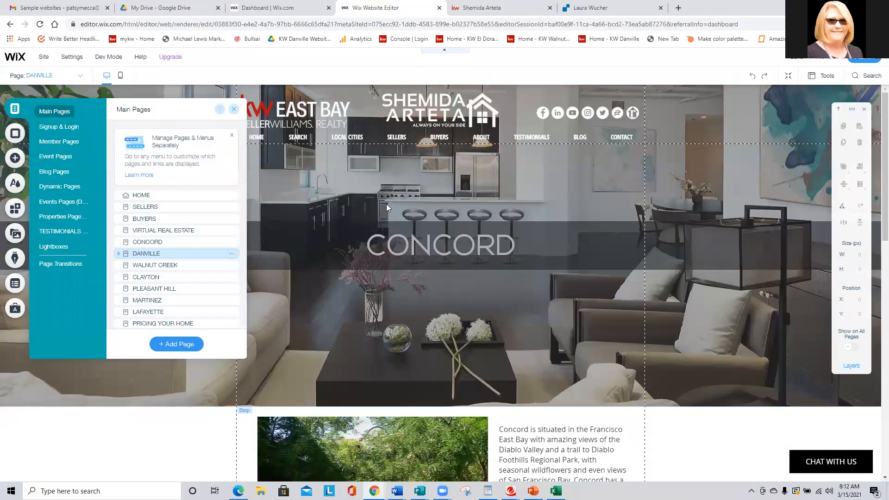
pyautogui.click(234, 109)
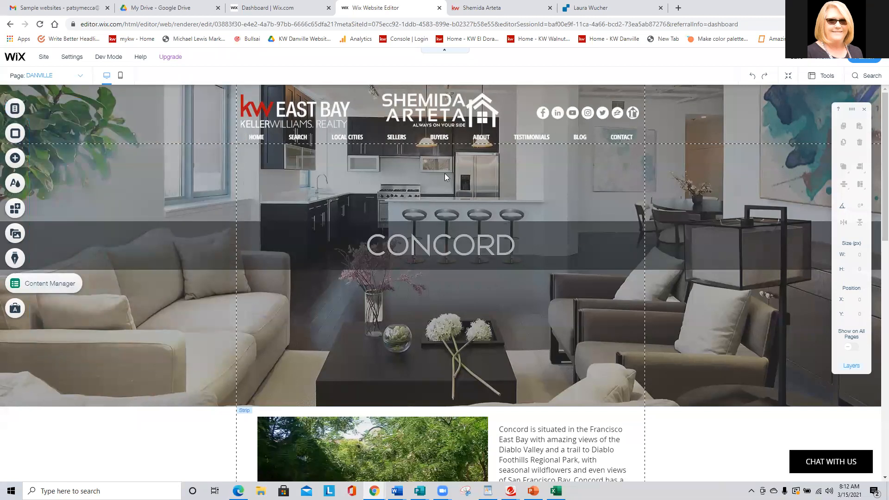
pyautogui.scroll(-3, 528, 215)
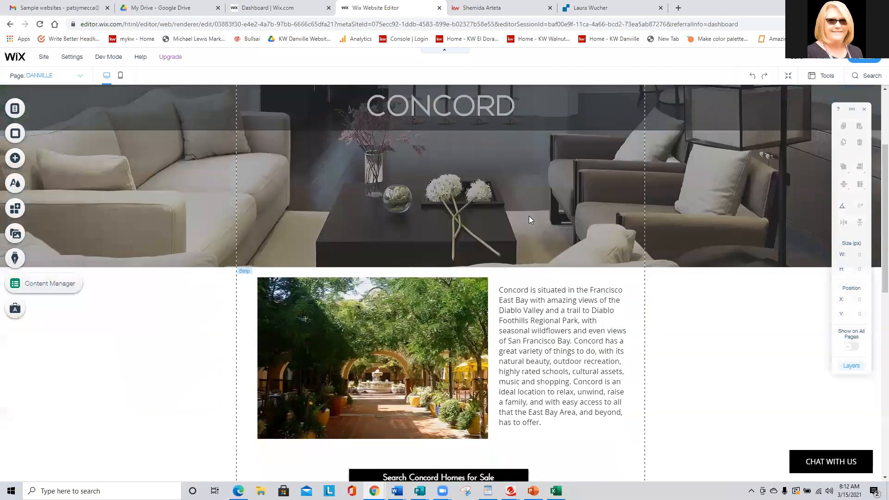
pyautogui.scroll(-2, 529, 219)
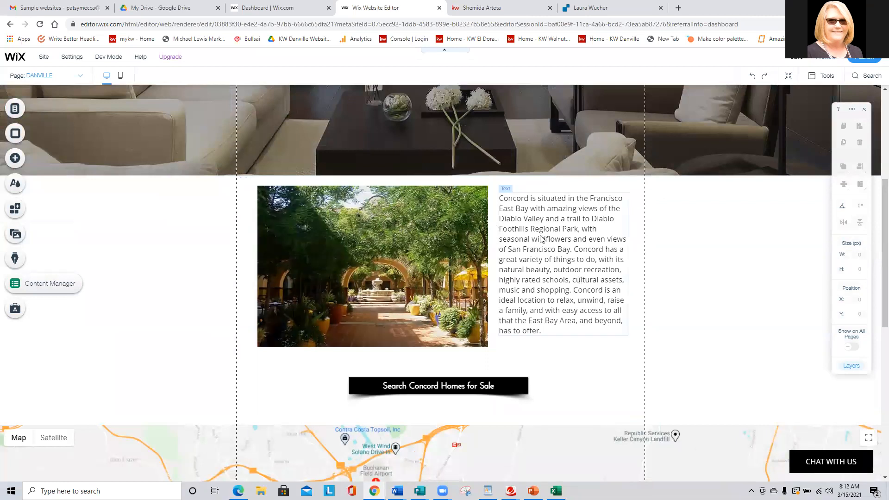
pyautogui.scroll(-2, 541, 238)
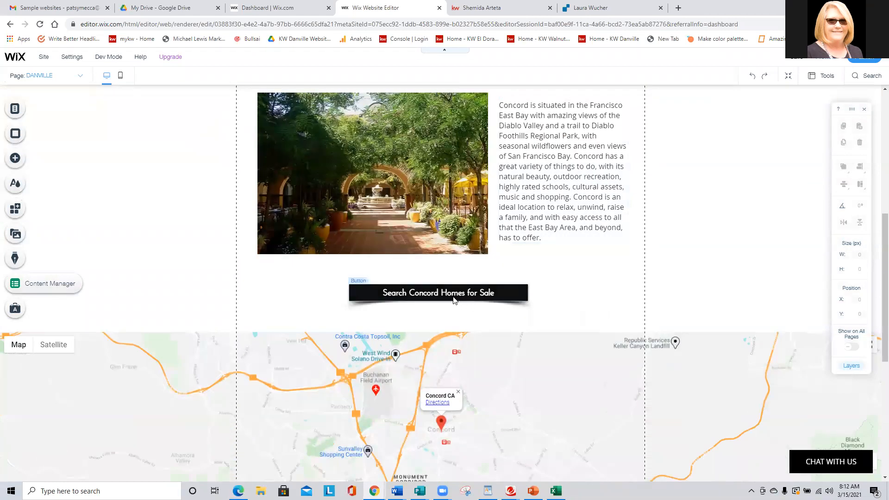
pyautogui.scroll(-2, 473, 302)
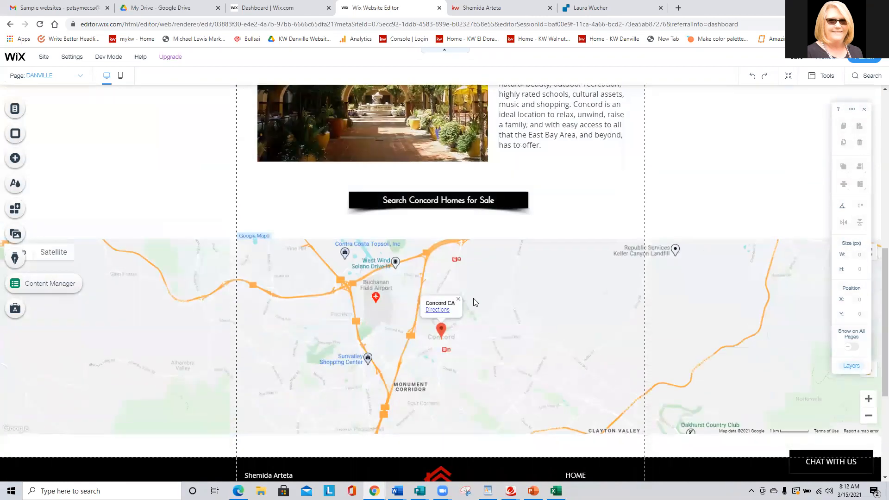
pyautogui.scroll(-2, 473, 302)
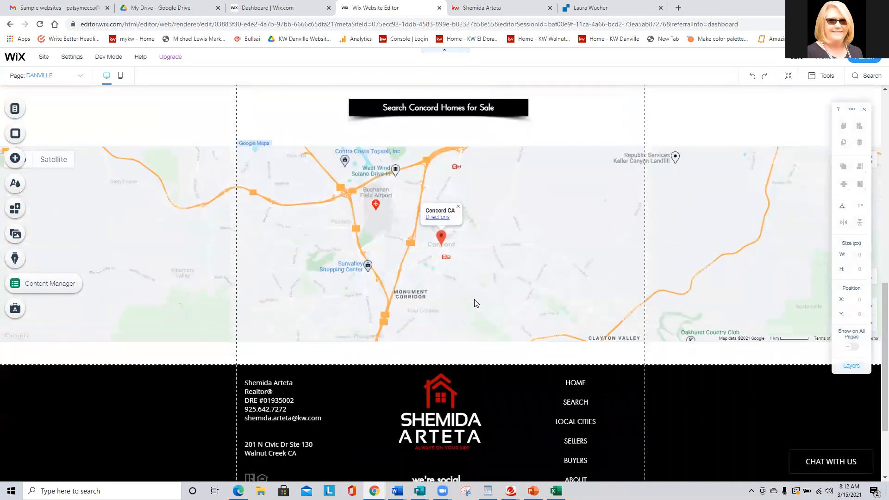
pyautogui.scroll(2, 473, 301)
pyautogui.scroll(7, 473, 303)
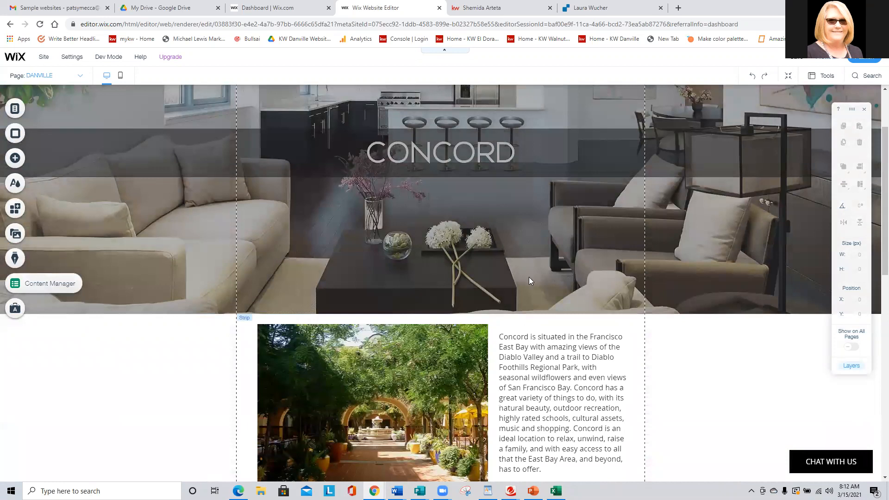
pyautogui.scroll(1, 528, 278)
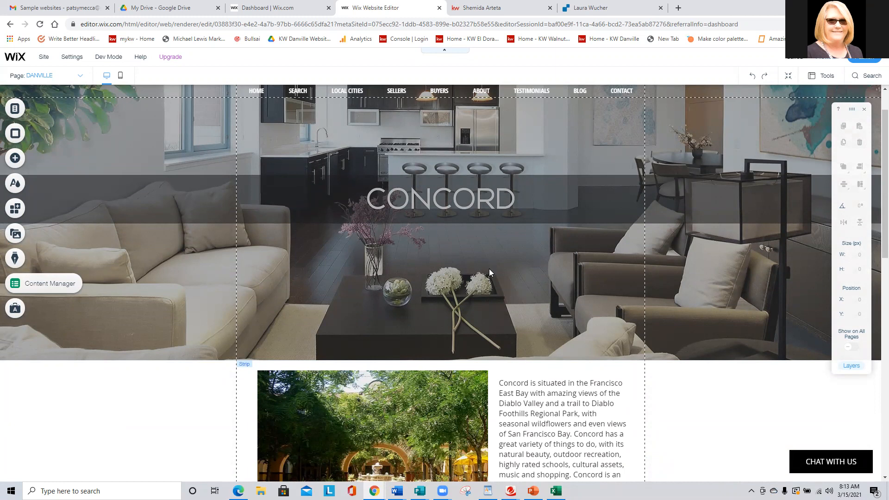
pyautogui.scroll(1, 489, 268)
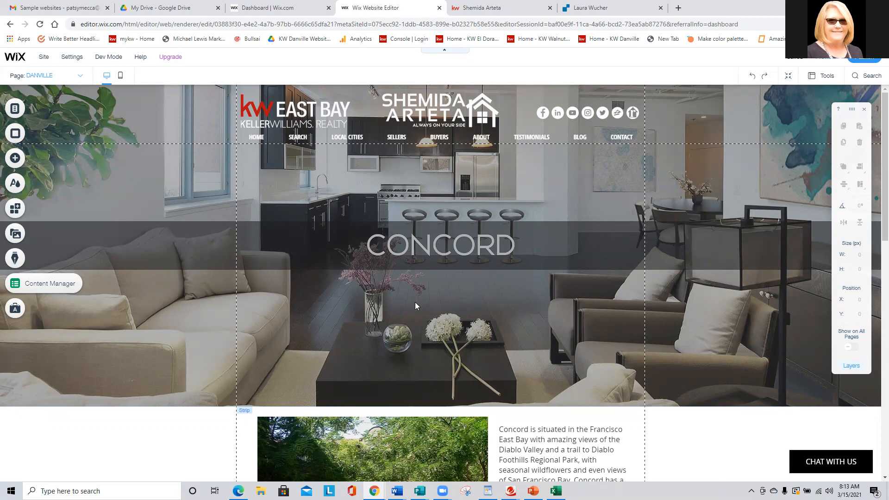
# Upload the DANVILLE image from the NEW CITY BANNERS folder and apply it as the banner strip's background.
pyautogui.click(445, 289)
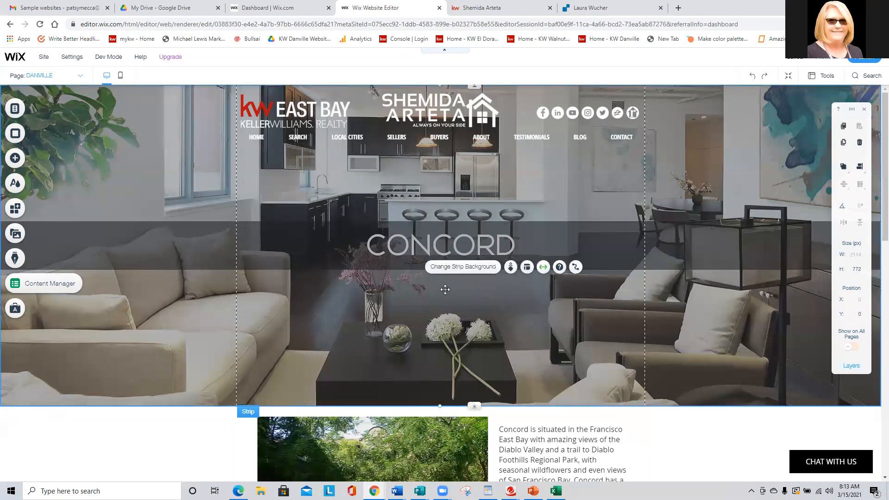
pyautogui.click(473, 273)
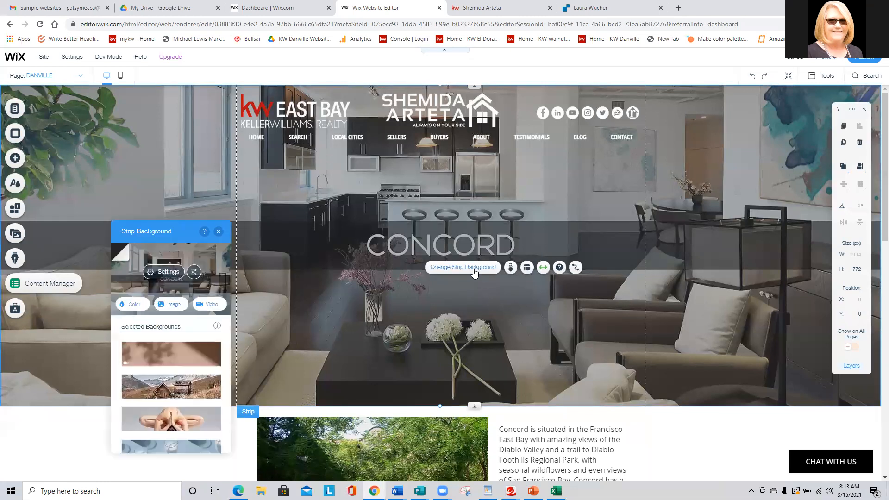
pyautogui.click(172, 305)
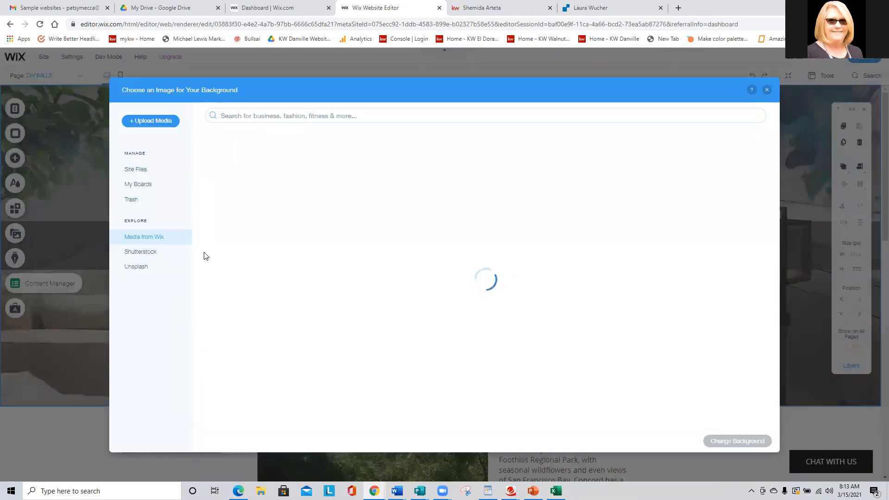
pyautogui.click(160, 122)
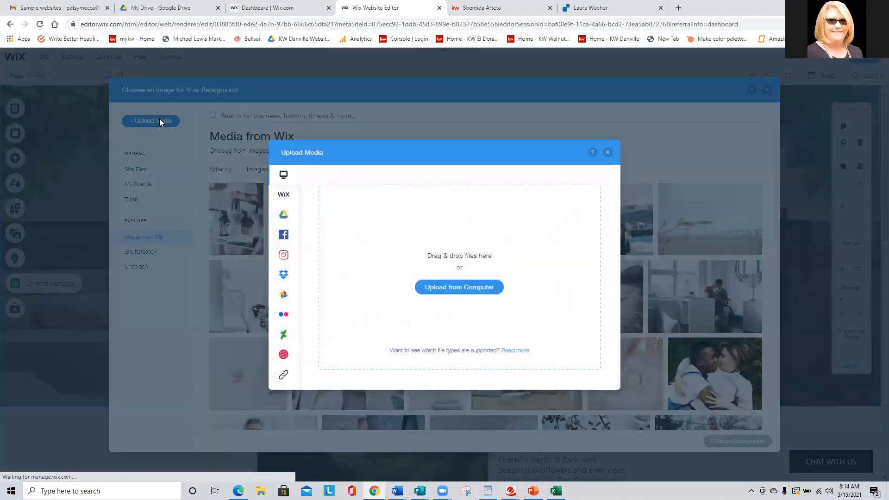
pyautogui.click(481, 288)
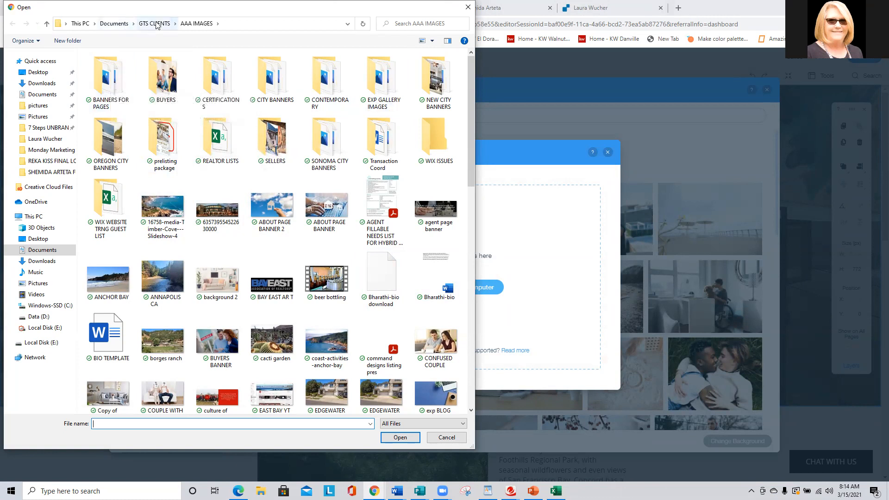
pyautogui.doubleClick(435, 78)
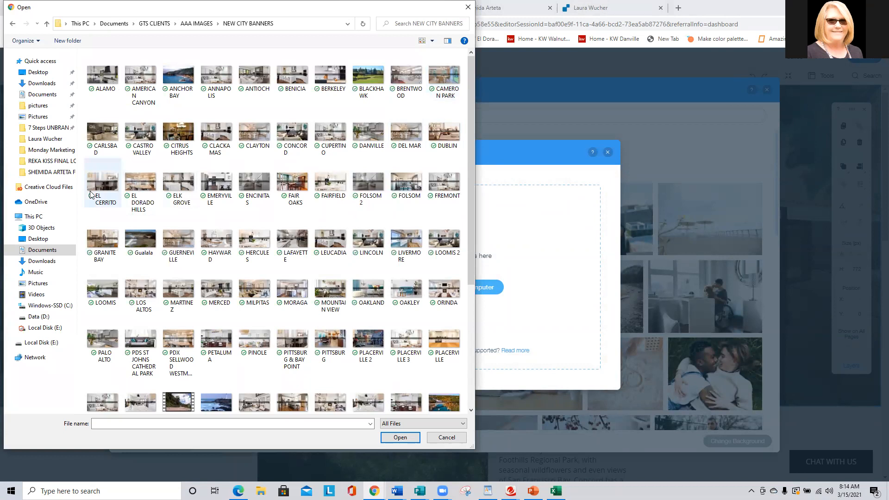
pyautogui.doubleClick(372, 133)
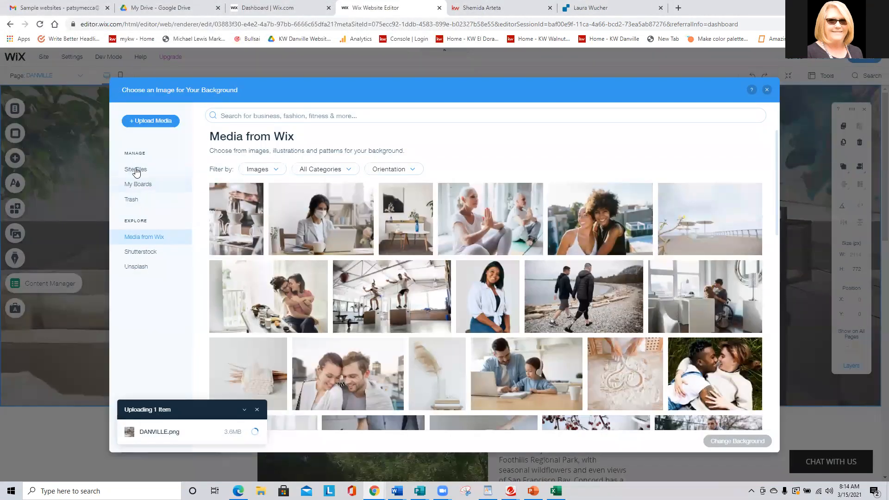
pyautogui.click(135, 170)
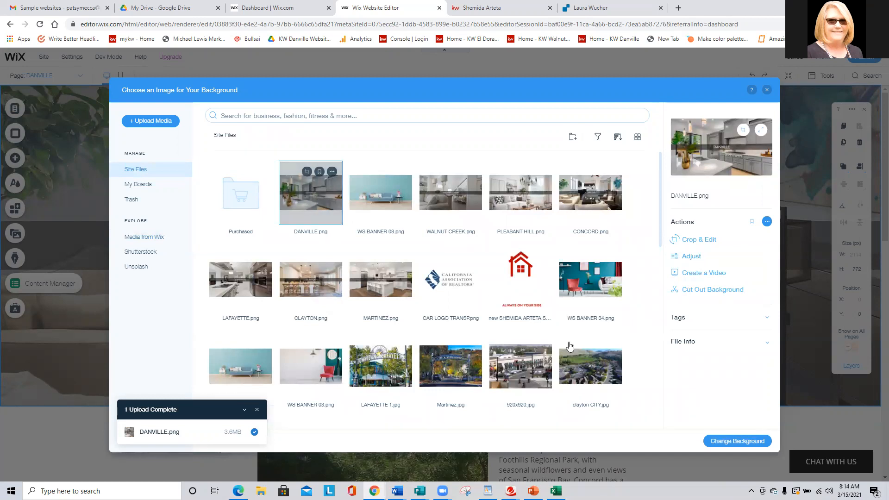
pyautogui.click(744, 439)
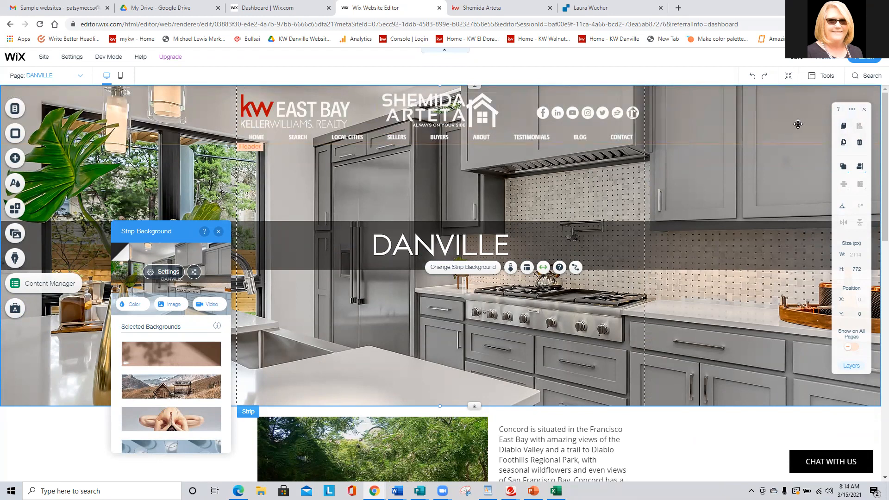
# Set the banner strip's background image opacity to 63% and close the image settings.
pyautogui.click(169, 276)
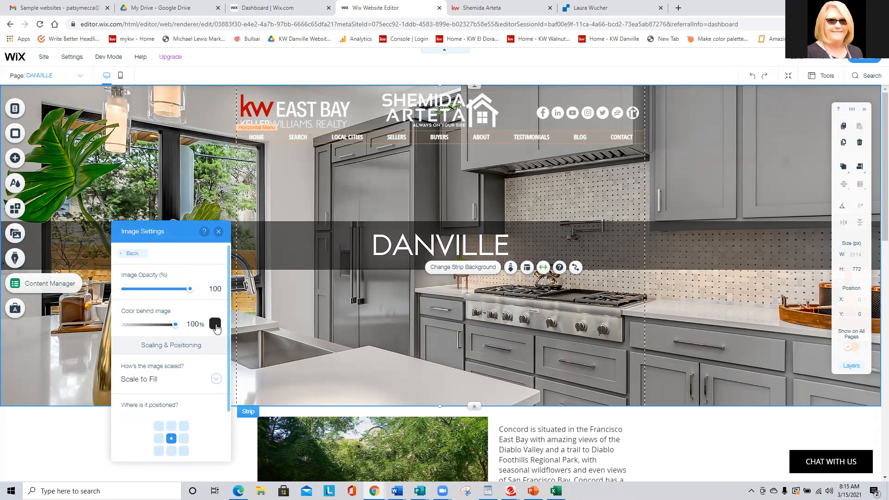
pyautogui.moveTo(190, 289); pyautogui.dragTo(166, 293)
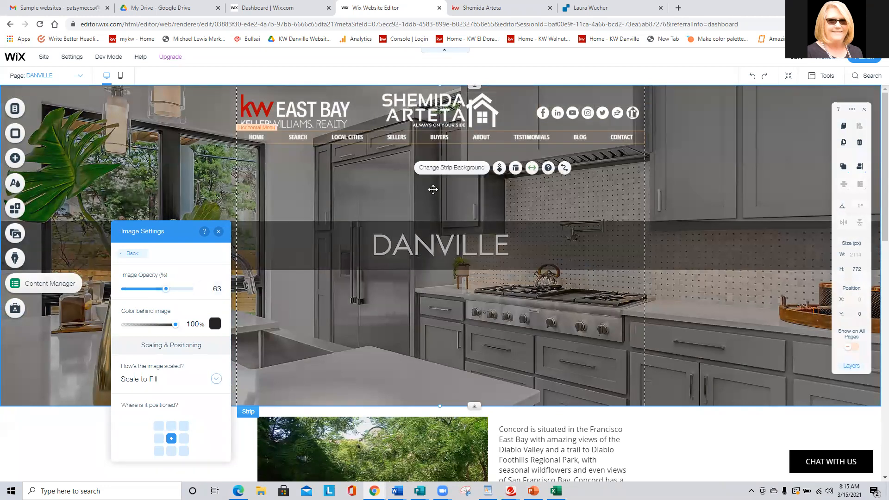
pyautogui.click(218, 231)
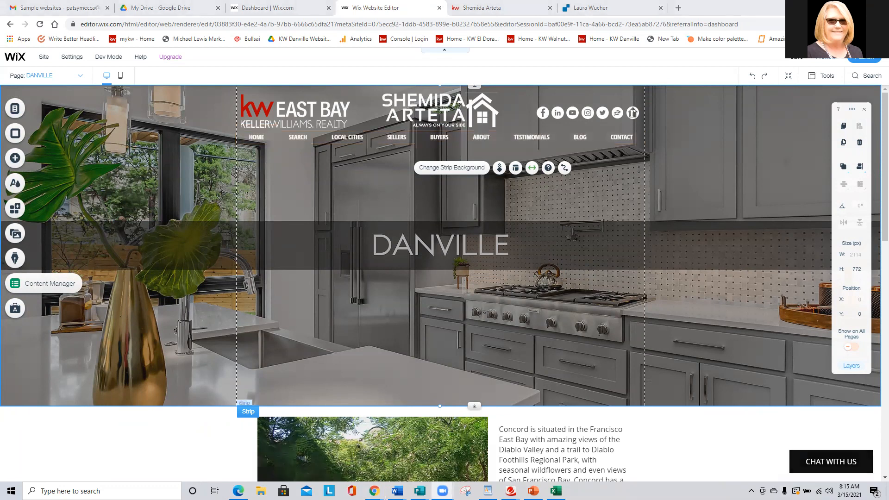
# Switch to Canva, minimize the Zoom window covering it and show the page listing all designs.
pyautogui.moveTo(373, 491)
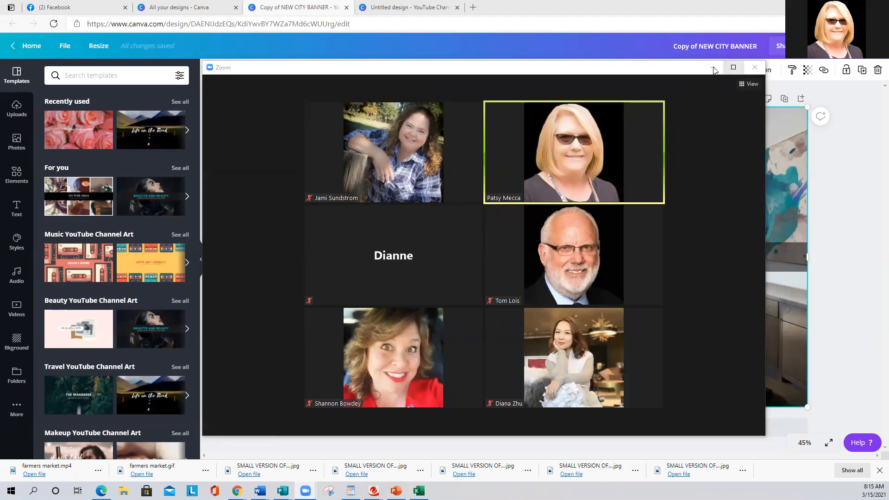
pyautogui.click(711, 68)
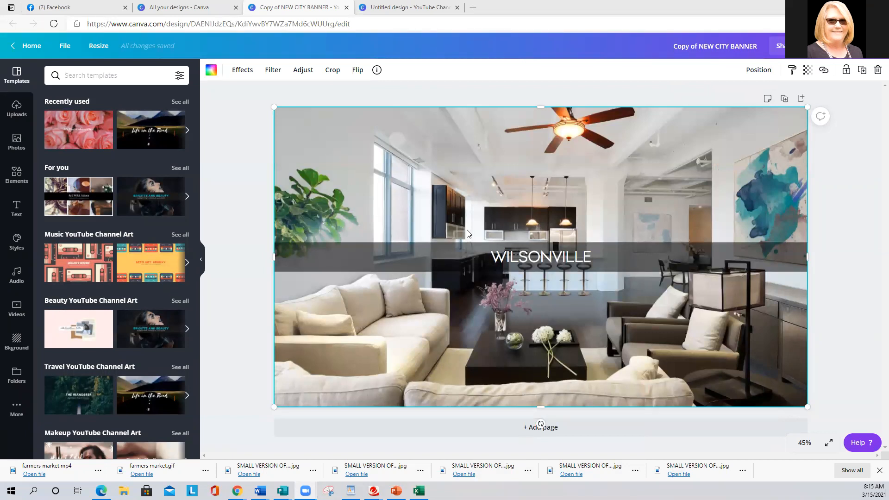
pyautogui.click(192, 6)
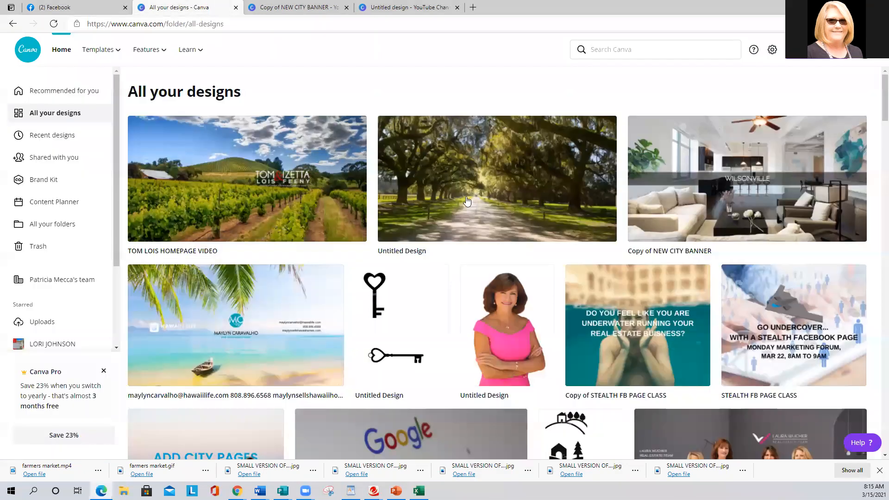
# View the existing Wilsonville city banner design as a reference and return to the list of all designs.
pyautogui.click(405, 7)
pyautogui.click(296, 7)
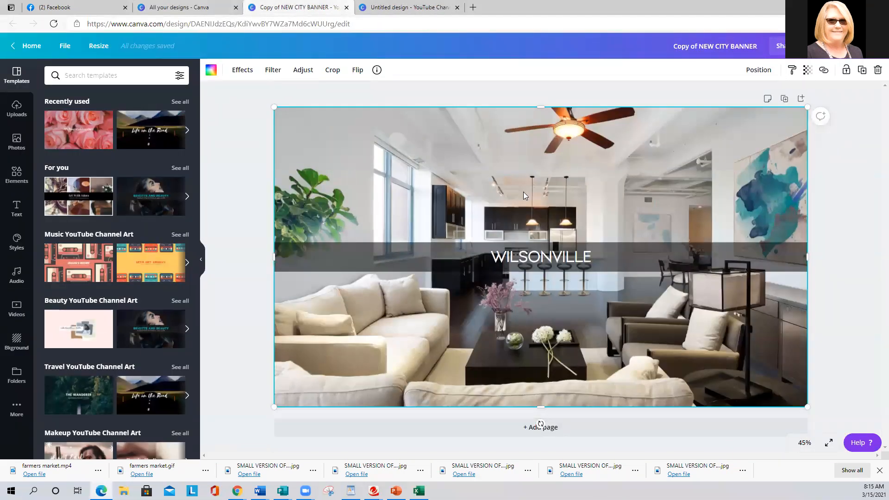
pyautogui.click(183, 8)
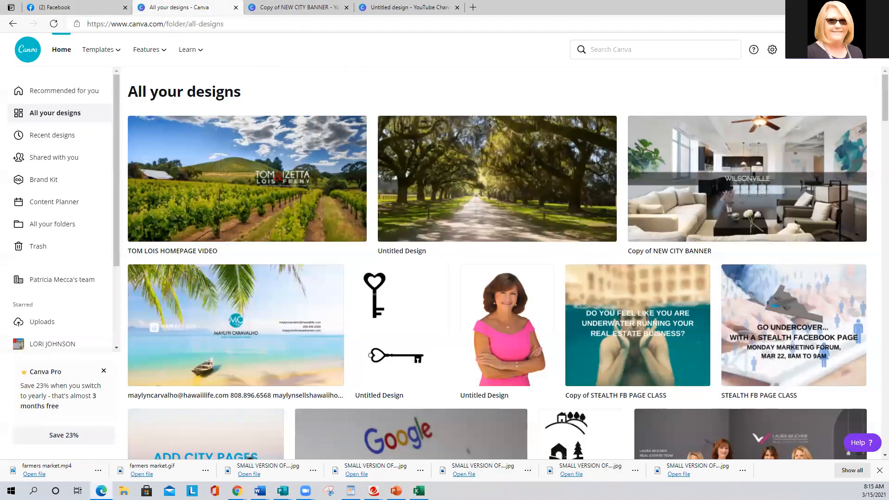
# Create a new blank YouTube Channel Art design.
pyautogui.click(813, 50)
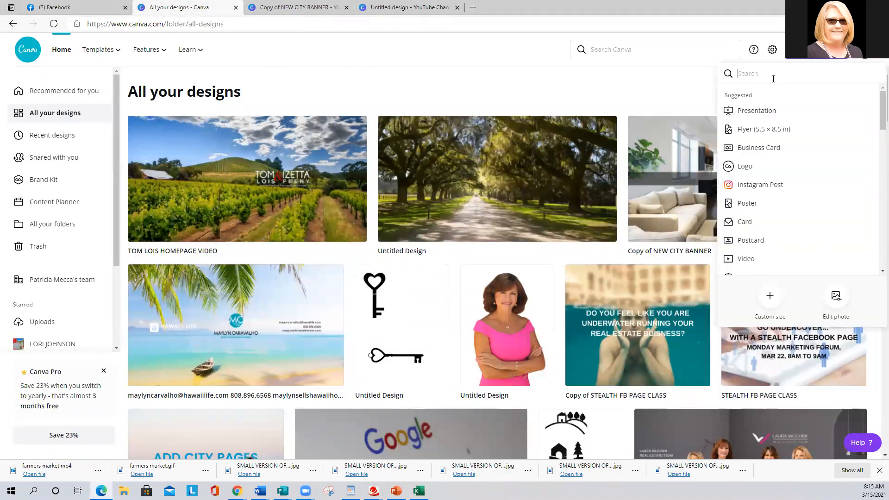
pyautogui.write('you')
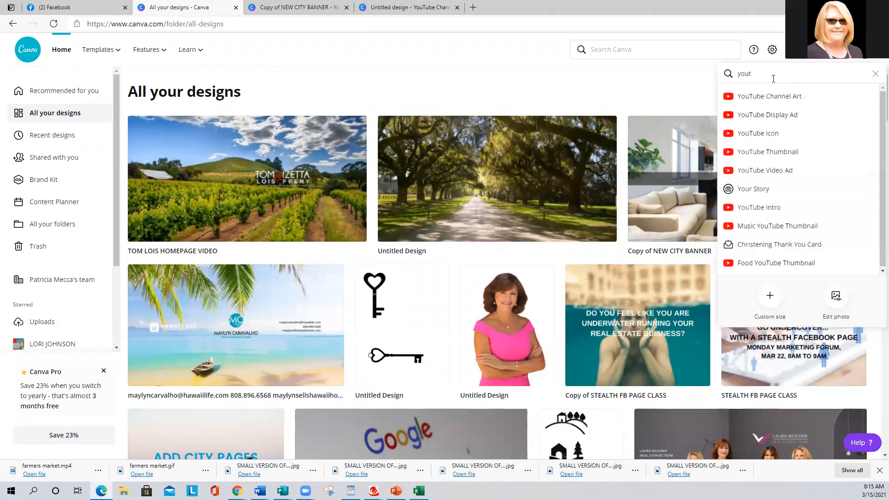
pyautogui.write('t')
pyautogui.click(762, 96)
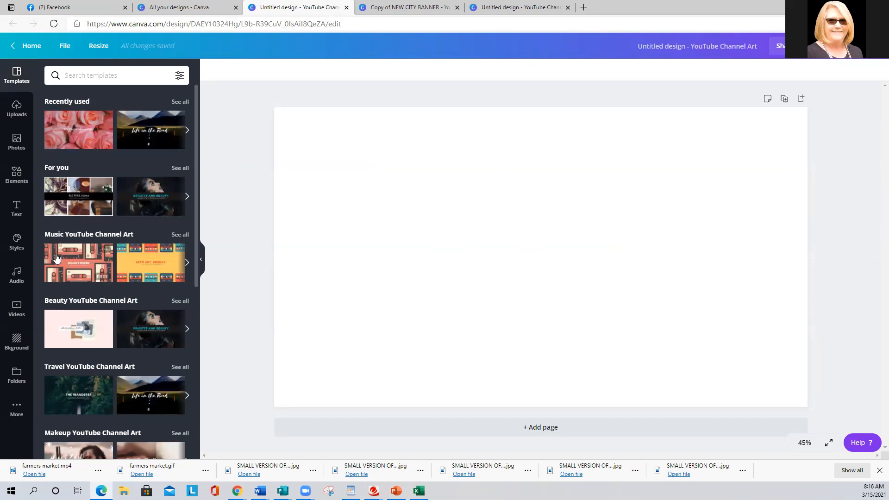
# Fill the blank canvas with the single-image grid from the elements.
pyautogui.click(14, 176)
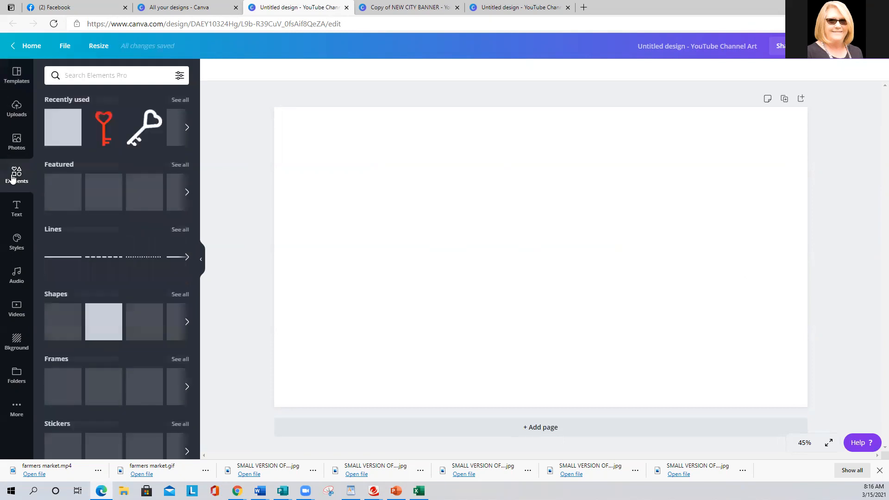
pyautogui.scroll(-5, 81, 350)
pyautogui.scroll(-3, 69, 357)
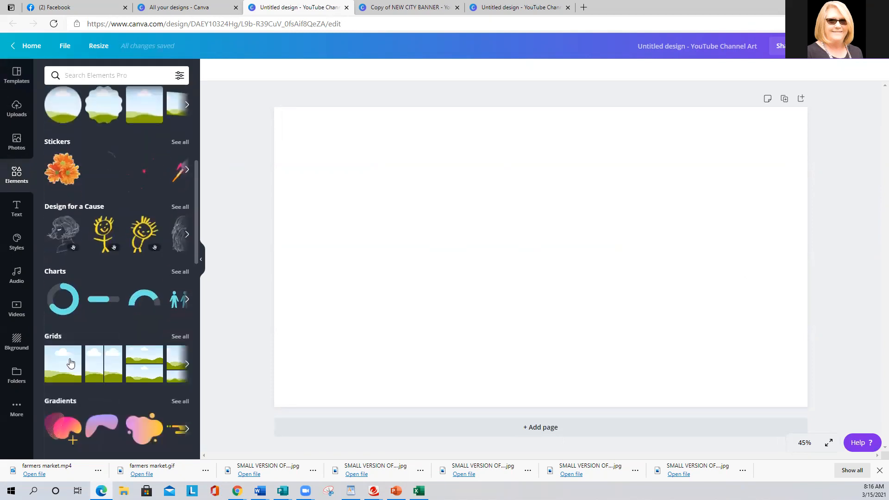
pyautogui.click(62, 307)
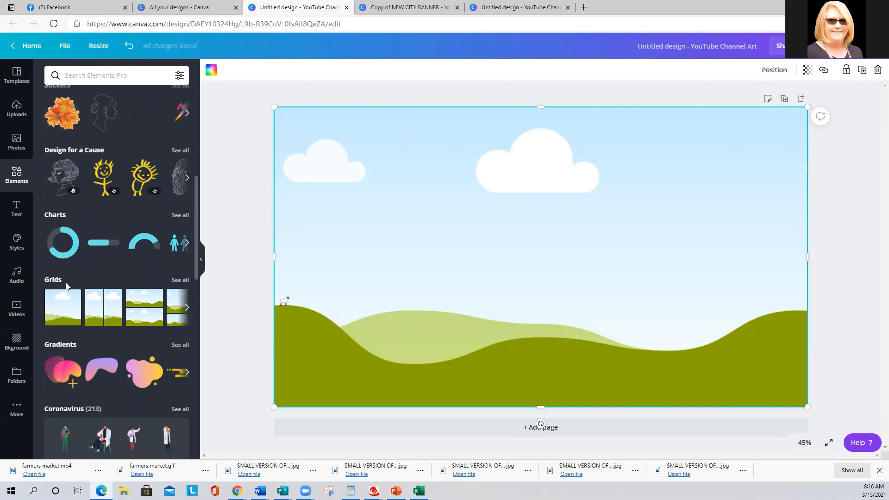
# Search the photos for "kitchen" and fill the grid with the free white kitchen photo showing a large island and black stools.
pyautogui.click(18, 149)
pyautogui.click(70, 76)
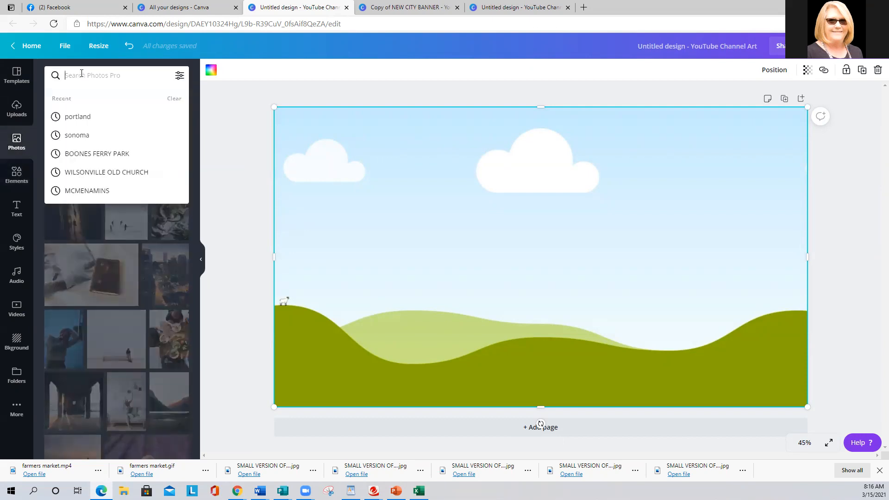
pyautogui.write('kitchen')
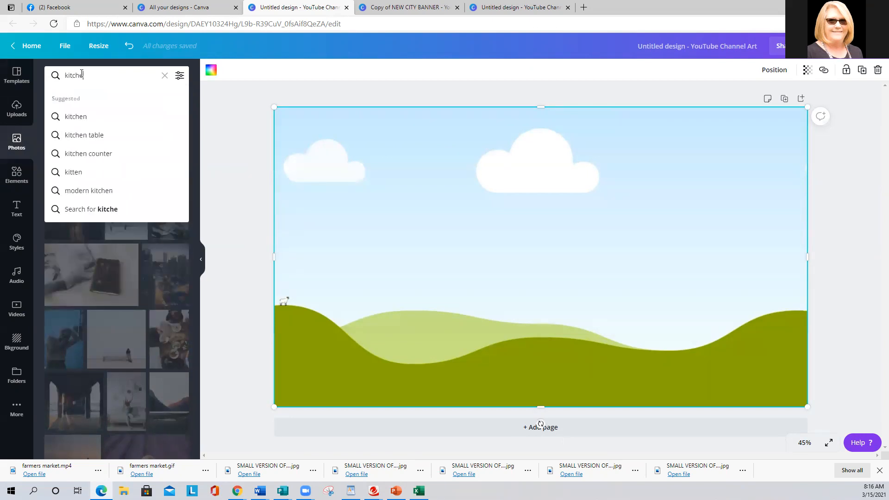
pyautogui.press('Return')
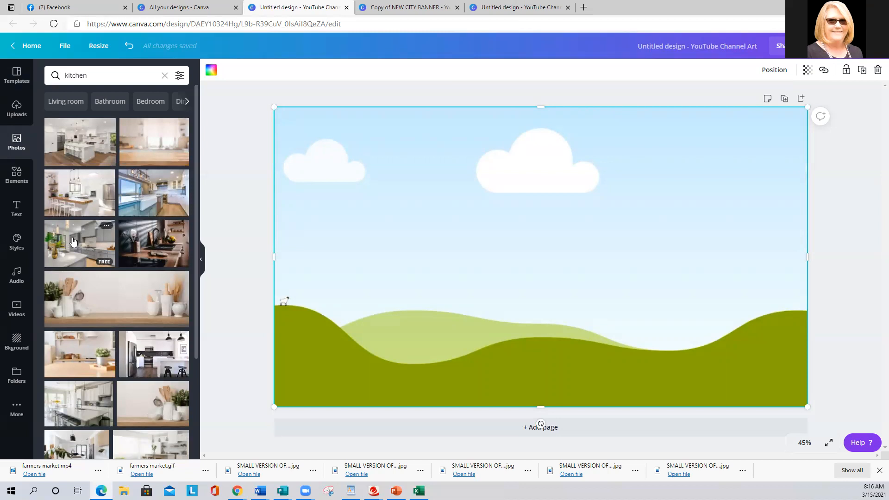
pyautogui.scroll(-3, 73, 241)
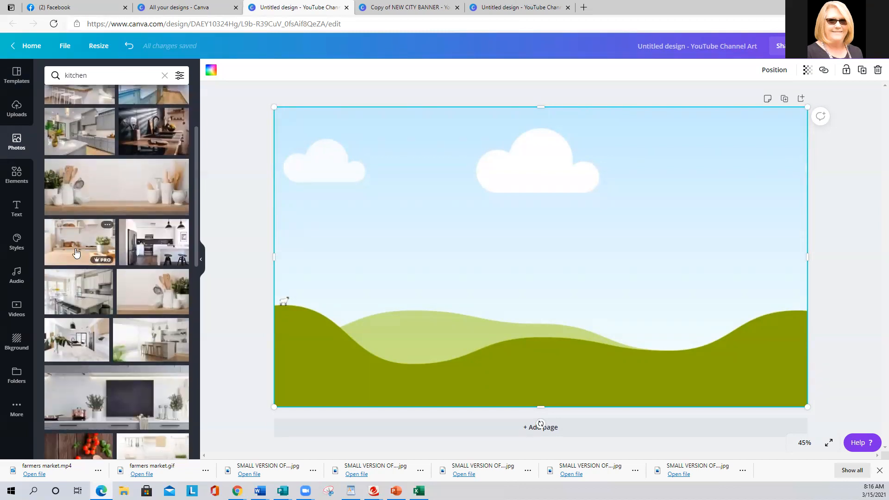
pyautogui.moveTo(87, 341); pyautogui.dragTo(500, 257)
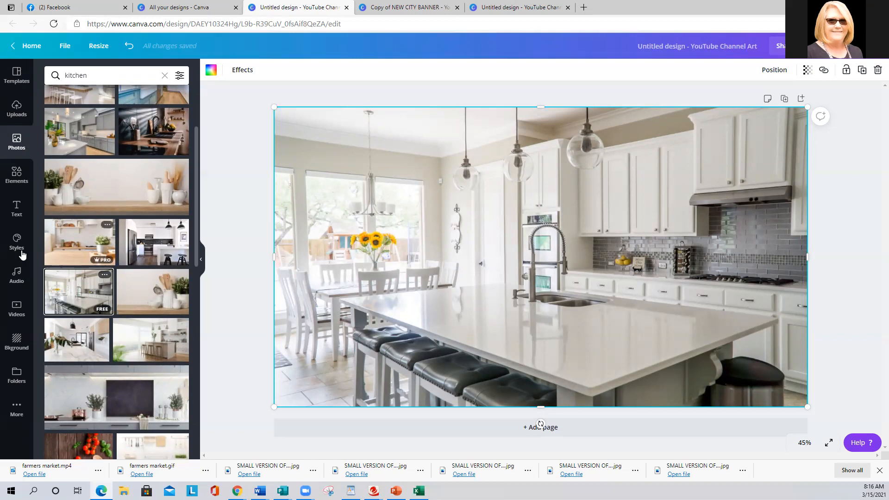
# Add a heading over the kitchen photo and set its font to Mayeka Regular Demo.
pyautogui.click(16, 216)
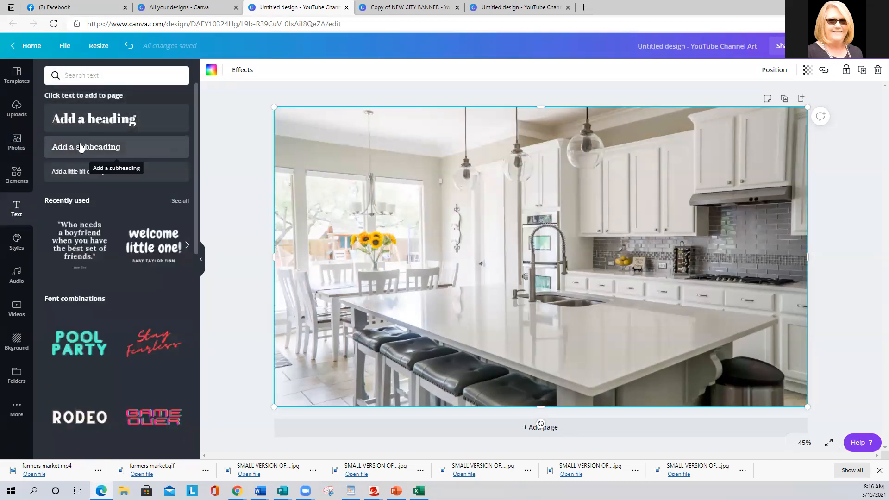
pyautogui.click(85, 121)
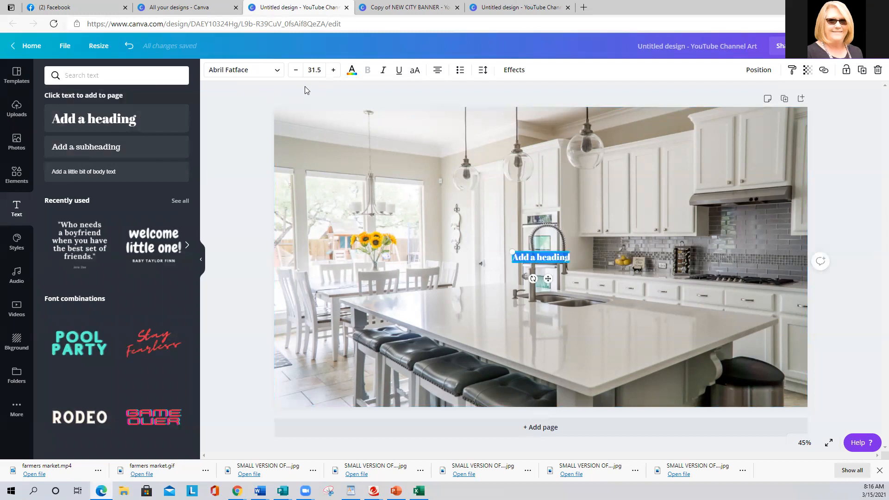
pyautogui.click(238, 72)
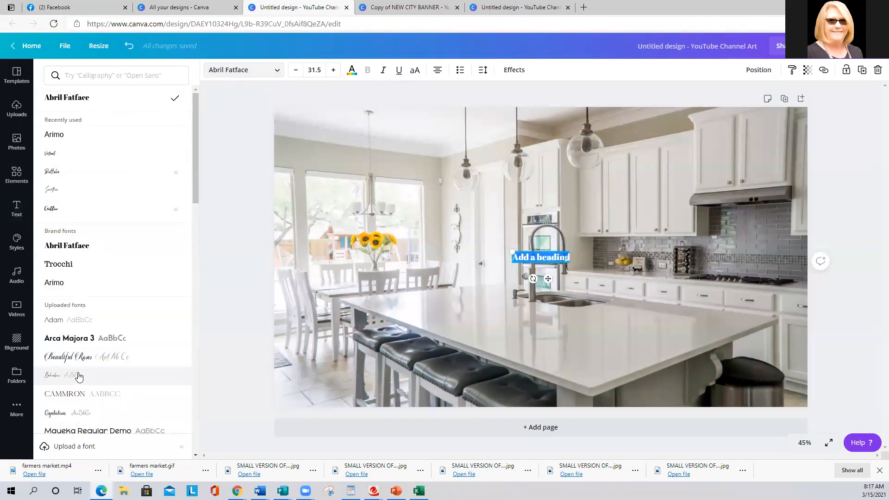
pyautogui.click(67, 431)
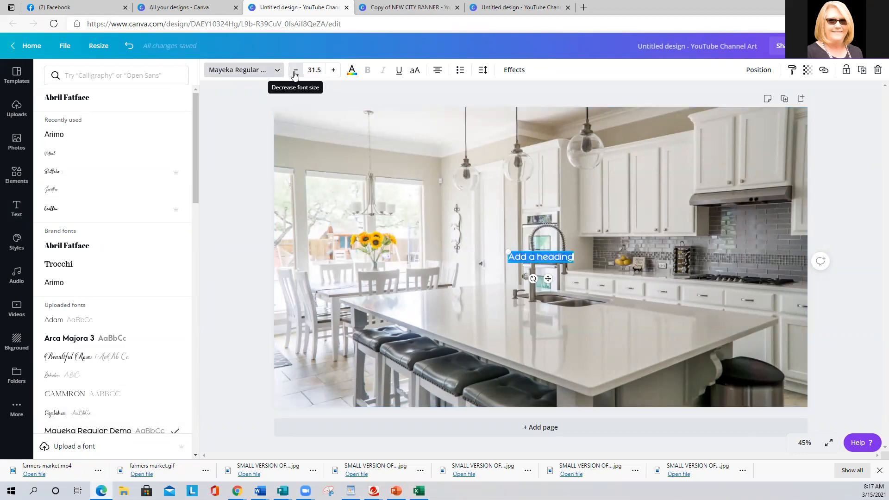
# Enlarge the heading to font size 80.
pyautogui.click(333, 71)
pyautogui.click(334, 70)
pyautogui.click(333, 70)
pyautogui.click(334, 71)
pyautogui.click(333, 71)
pyautogui.click(334, 70)
pyautogui.click(333, 70)
pyautogui.click(333, 71)
pyautogui.click(333, 70)
pyautogui.click(334, 70)
pyautogui.click(332, 70)
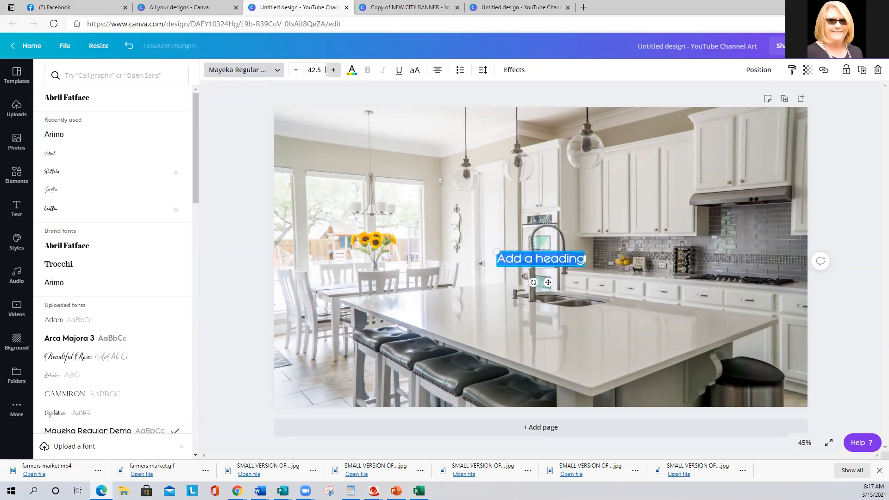
pyautogui.click(314, 70)
pyautogui.scroll(-2, 360, 264)
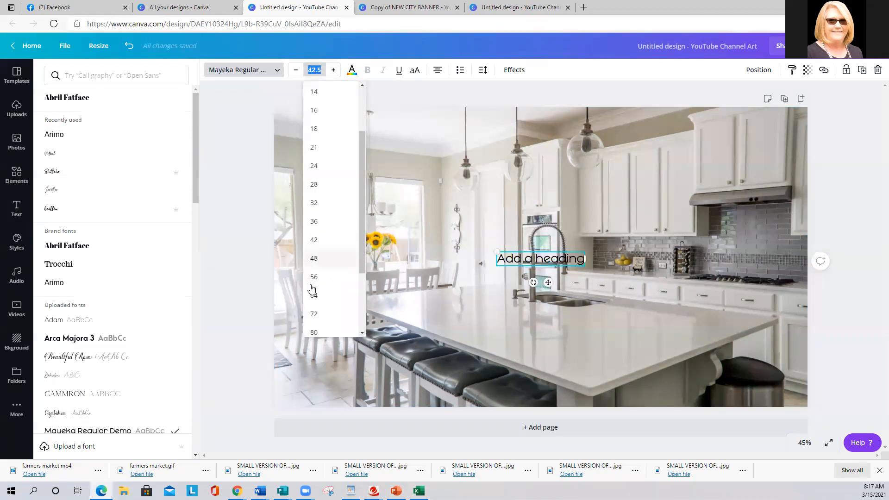
pyautogui.click(314, 279)
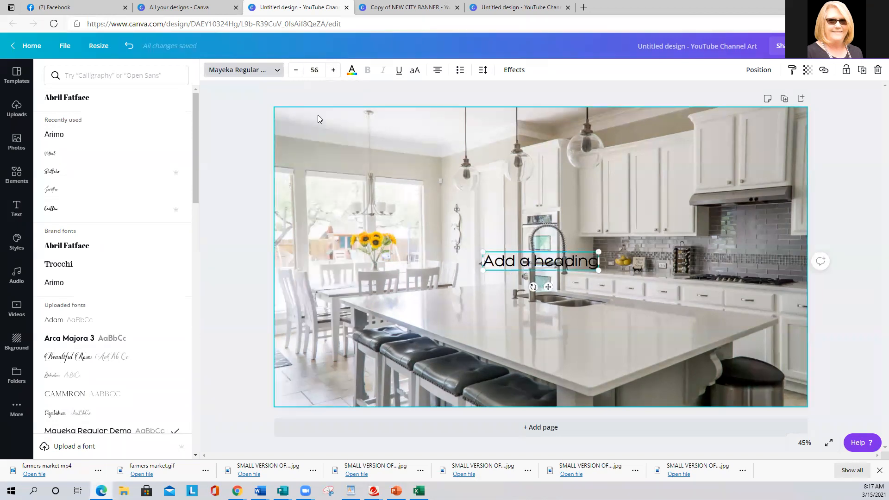
pyautogui.click(314, 70)
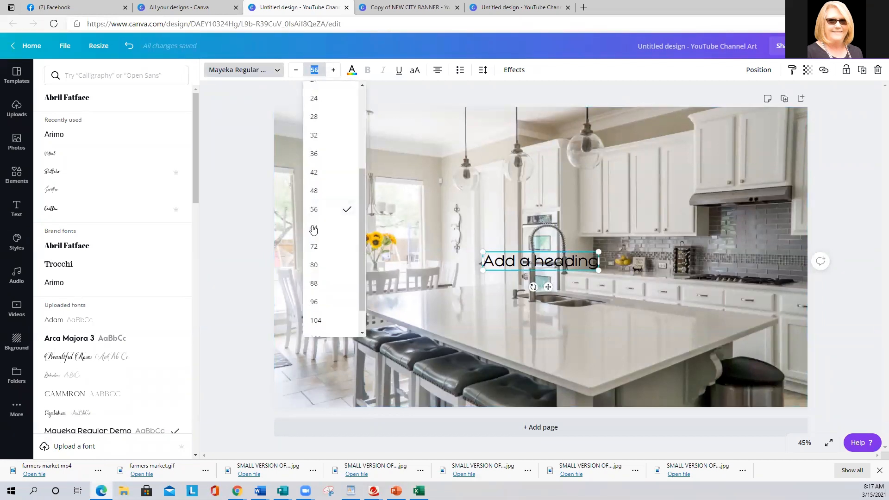
pyautogui.click(315, 264)
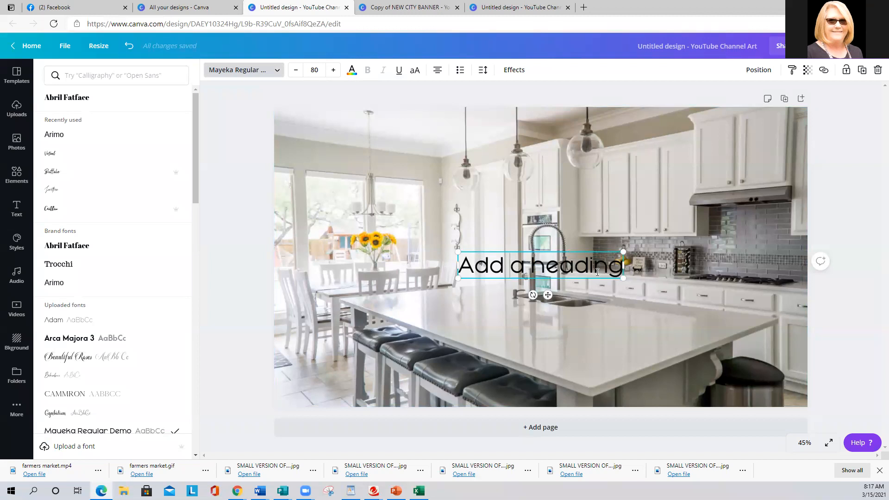
# Replace the placeholder heading text with DANVILLE.
pyautogui.moveTo(603, 269); pyautogui.dragTo(462, 273)
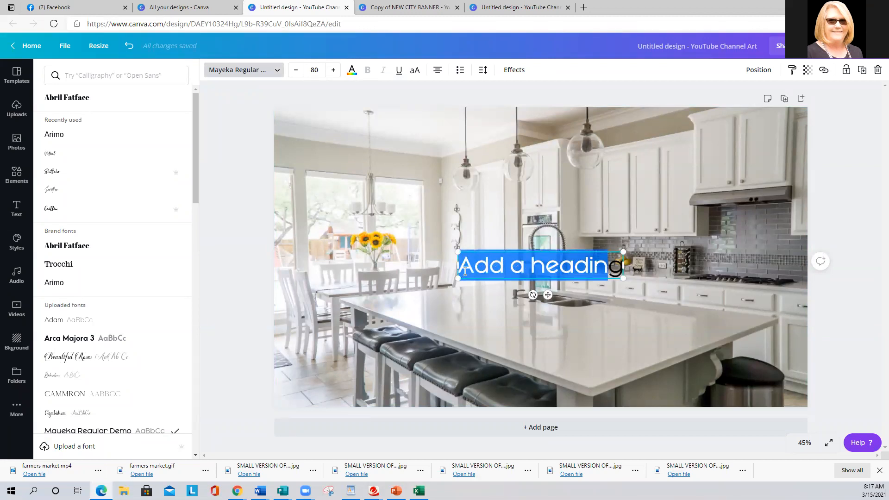
pyautogui.write('DANVILL')
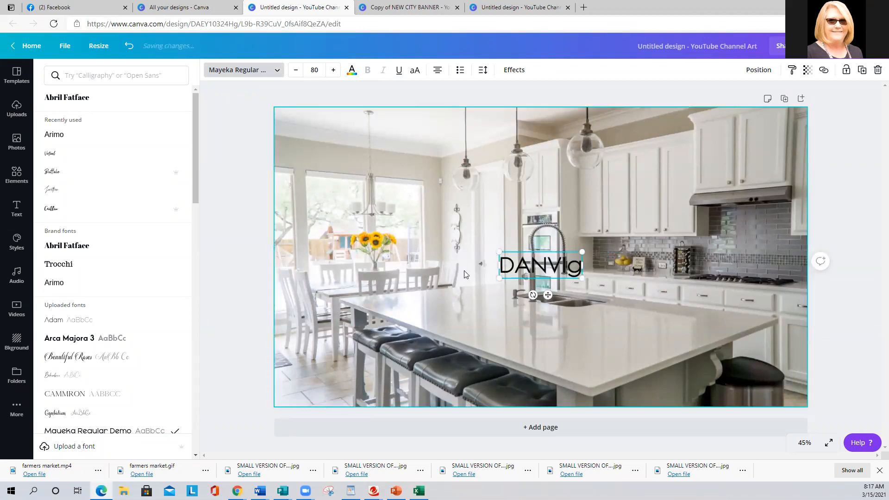
pyautogui.write('E')
pyautogui.press('Delete')
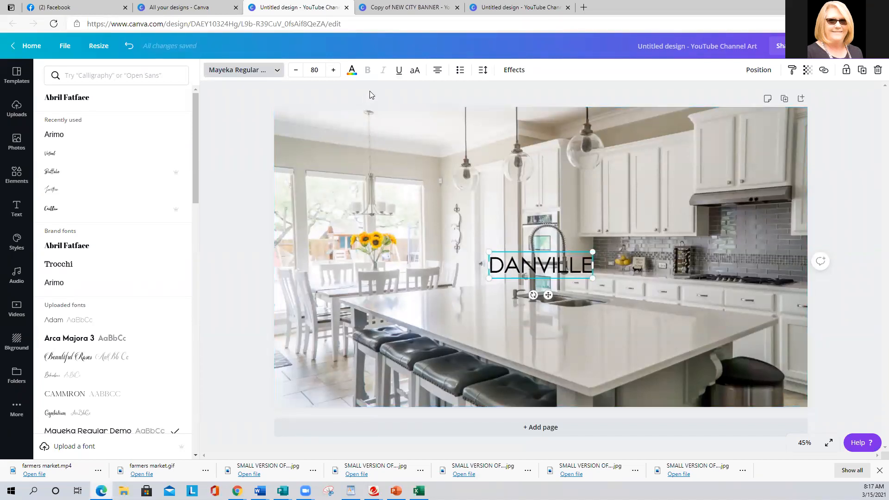
# Colour the DANVILLE heading white and deselect it.
pyautogui.moveTo(581, 265); pyautogui.dragTo(492, 267)
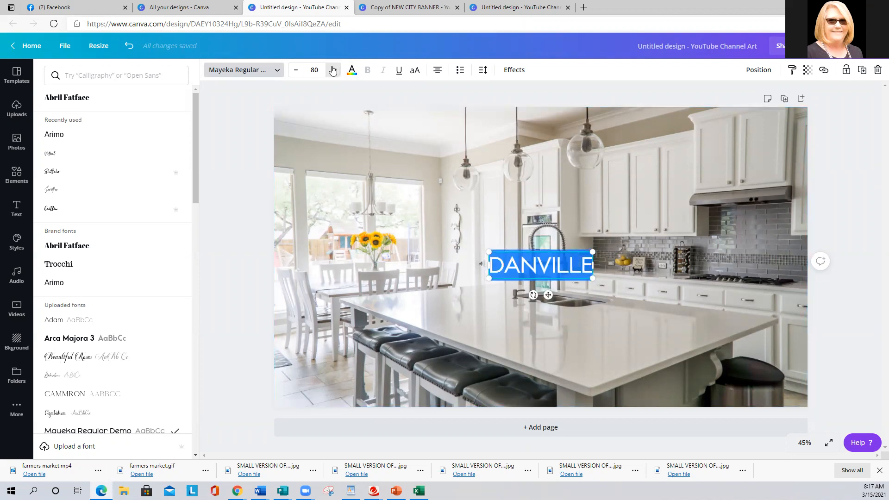
pyautogui.click(352, 72)
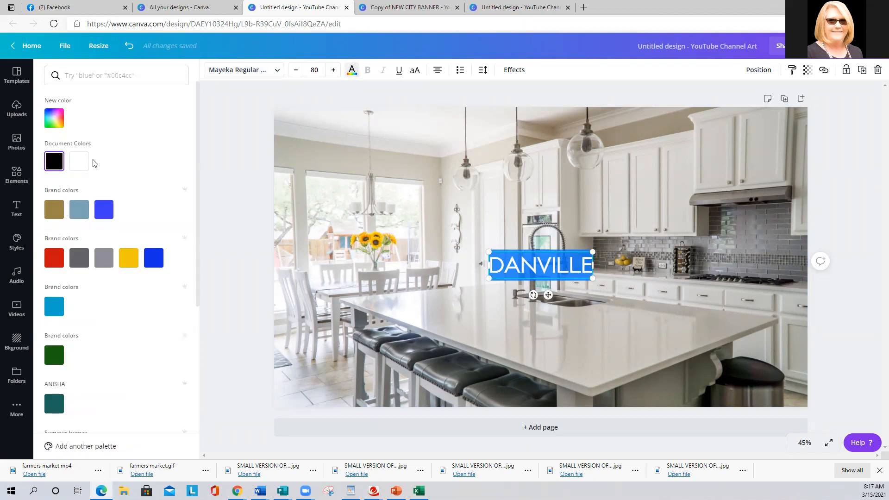
pyautogui.click(78, 162)
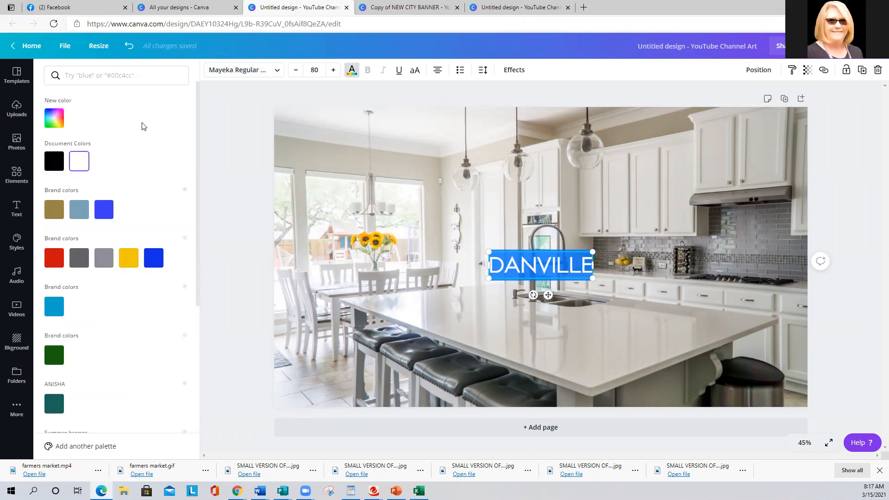
pyautogui.click(237, 126)
pyautogui.click(237, 126)
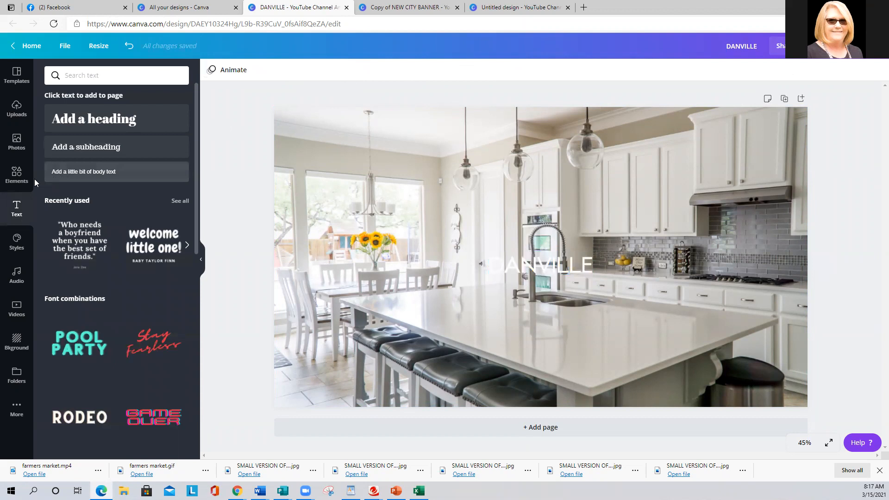
# Add a square shape and reduce its height from both edges into a low rectangle closely framing the DANVILLE heading.
pyautogui.click(18, 175)
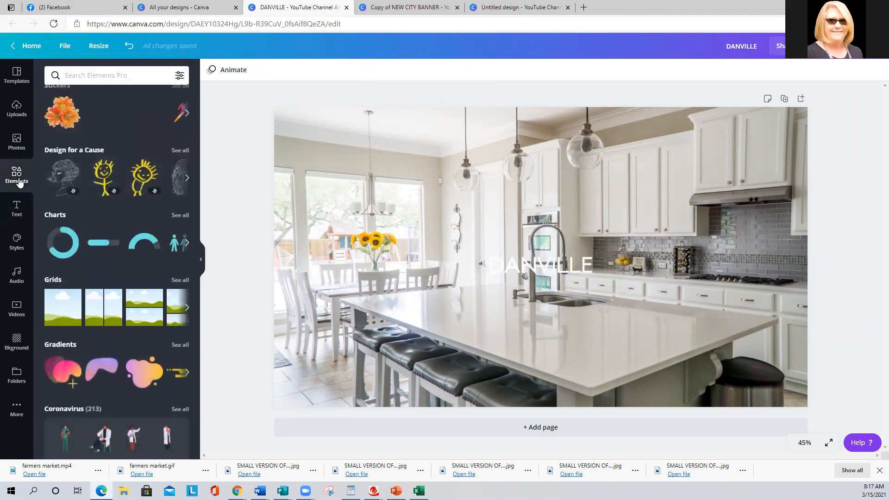
pyautogui.scroll(6, 80, 185)
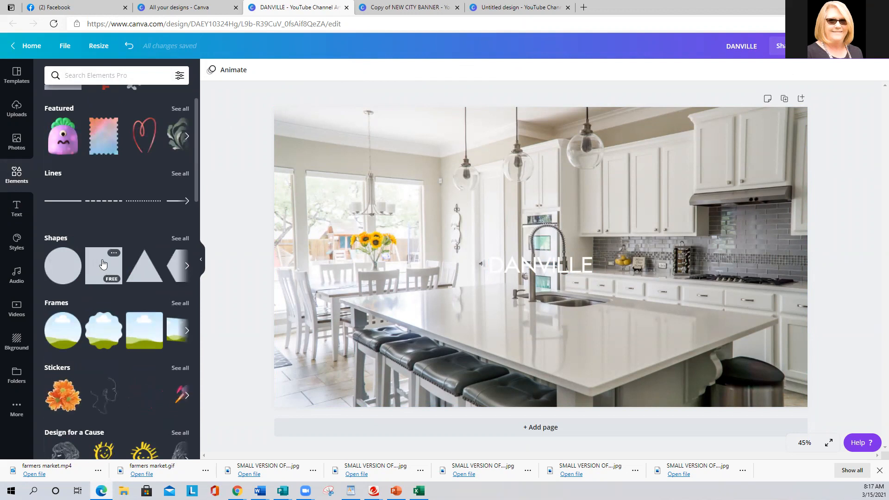
pyautogui.click(98, 267)
pyautogui.moveTo(534, 340); pyautogui.dragTo(537, 288)
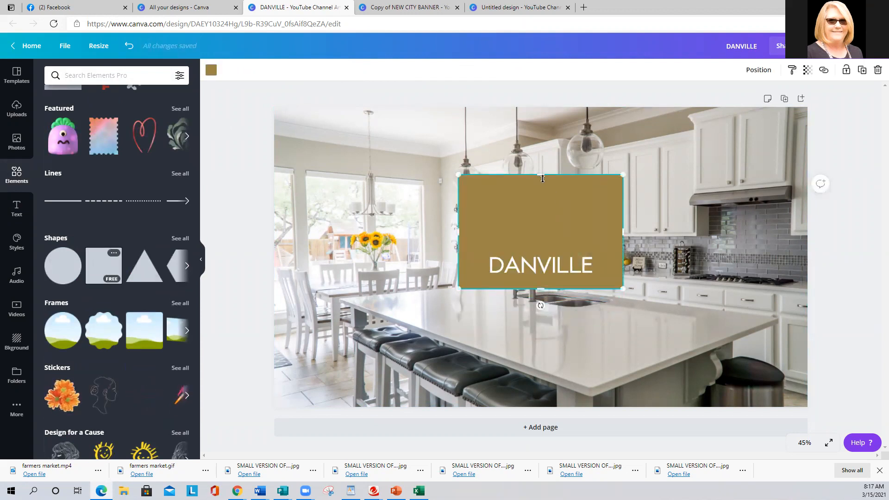
pyautogui.moveTo(535, 175); pyautogui.dragTo(535, 243)
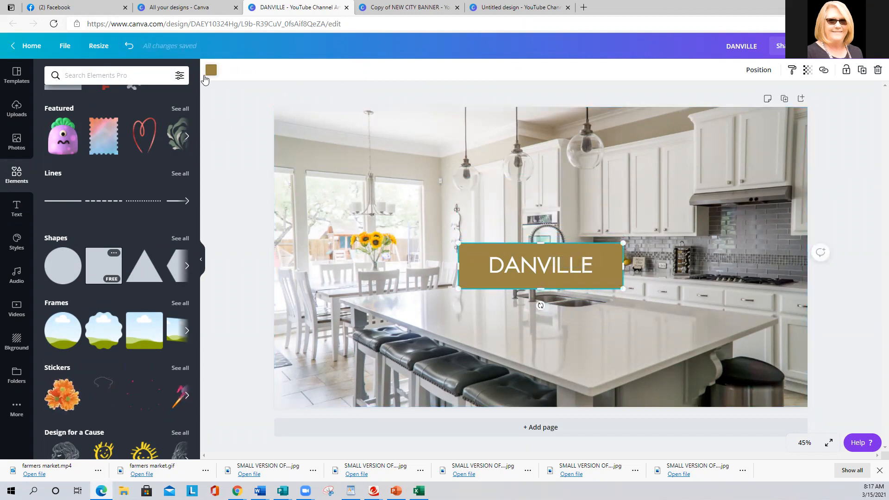
# Change the rectangle's colour to black from the default colours.
pyautogui.click(211, 70)
pyautogui.scroll(-5, 103, 209)
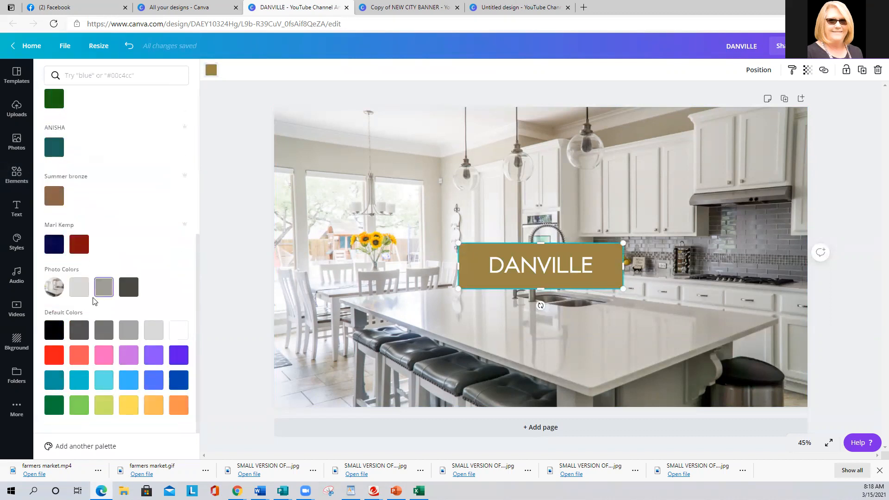
pyautogui.click(55, 330)
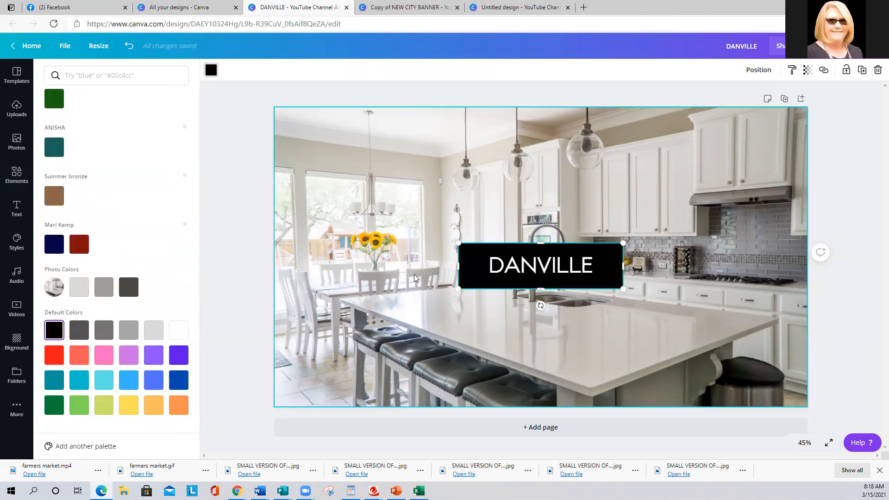
# Widen the black rectangle to span the full width of the kitchen photo and set its transparency to 47.
pyautogui.moveTo(457, 262); pyautogui.dragTo(274, 265)
pyautogui.moveTo(633, 265); pyautogui.dragTo(808, 265)
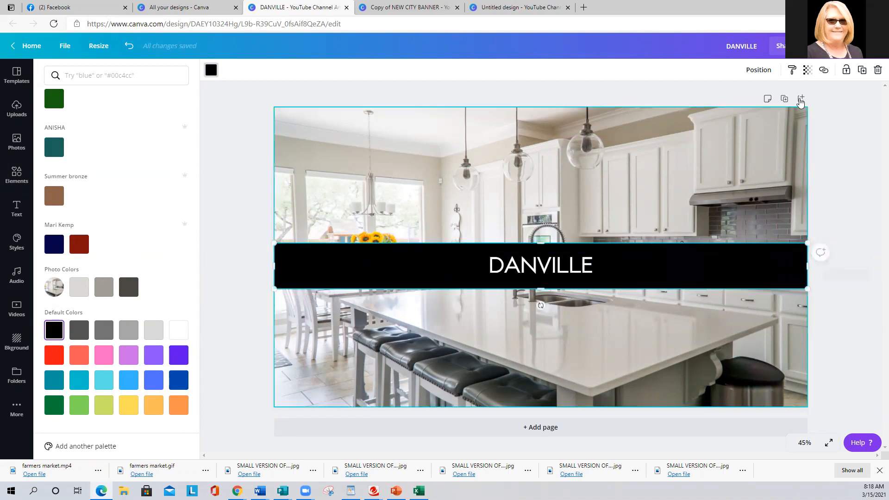
pyautogui.click(807, 70)
pyautogui.moveTo(779, 102); pyautogui.dragTo(746, 102)
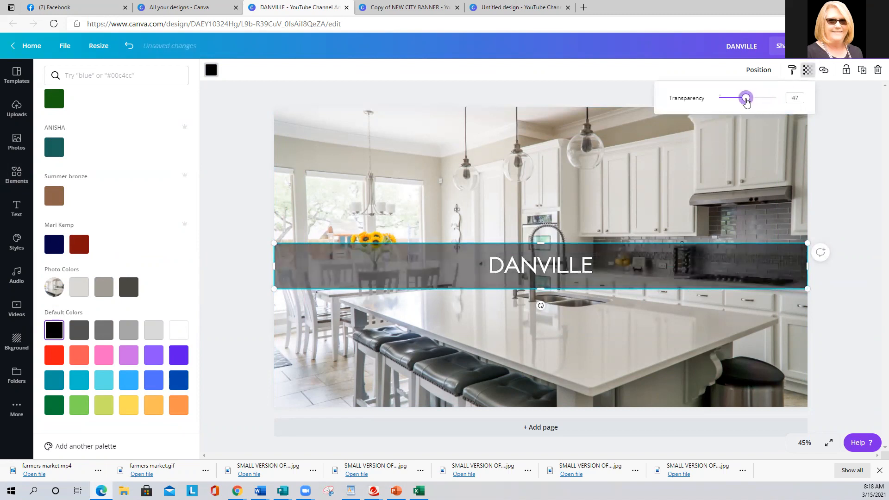
pyautogui.click(750, 70)
pyautogui.click(724, 97)
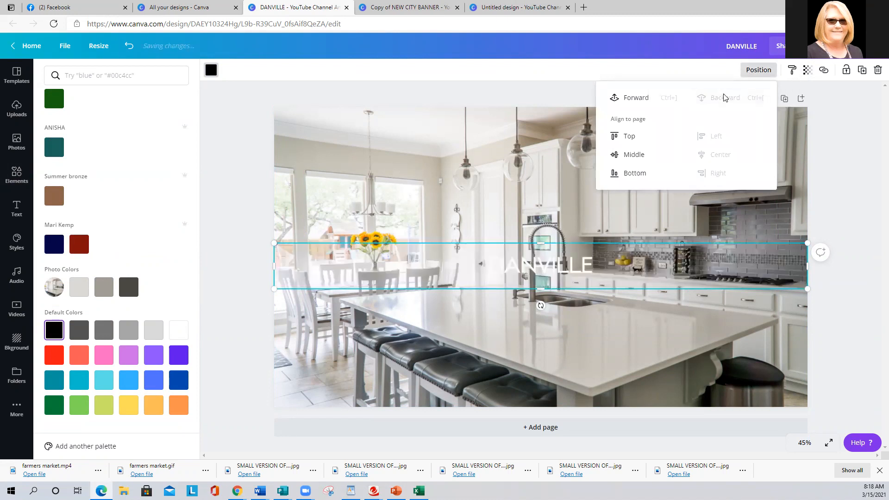
pyautogui.click(635, 97)
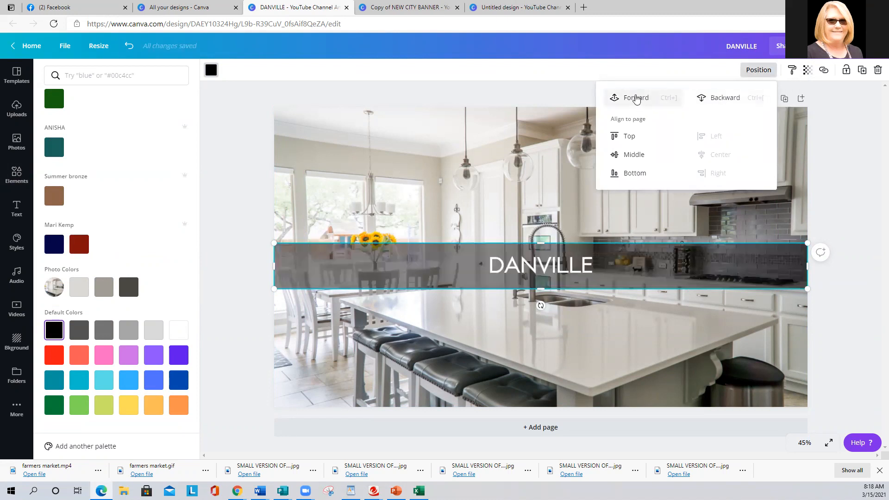
pyautogui.click(526, 265)
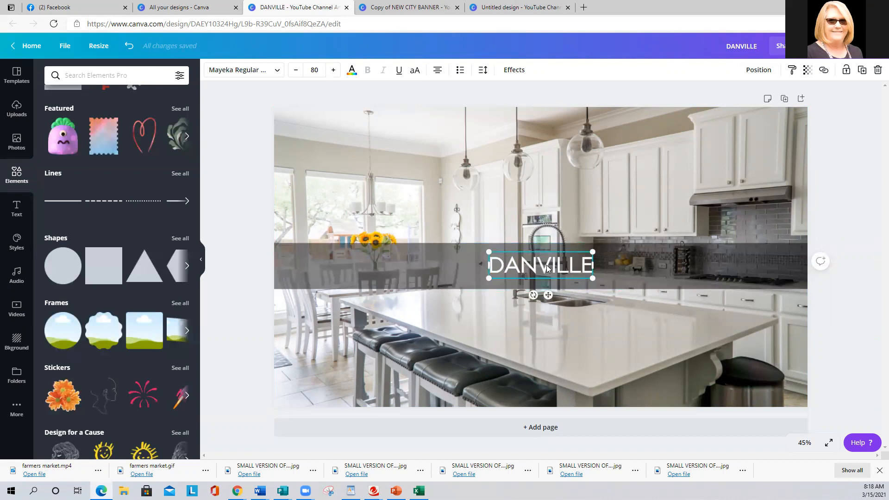
pyautogui.click(754, 70)
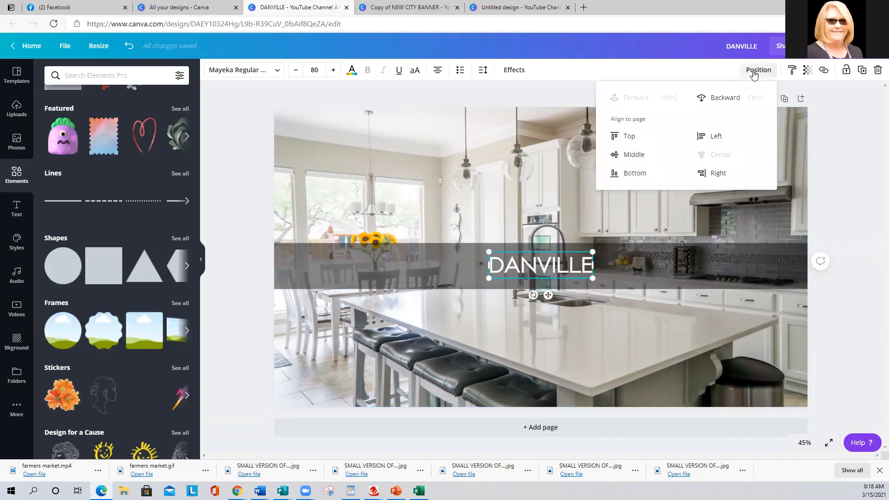
# Download the DANVILLE banner design as a PNG file.
pyautogui.click(682, 72)
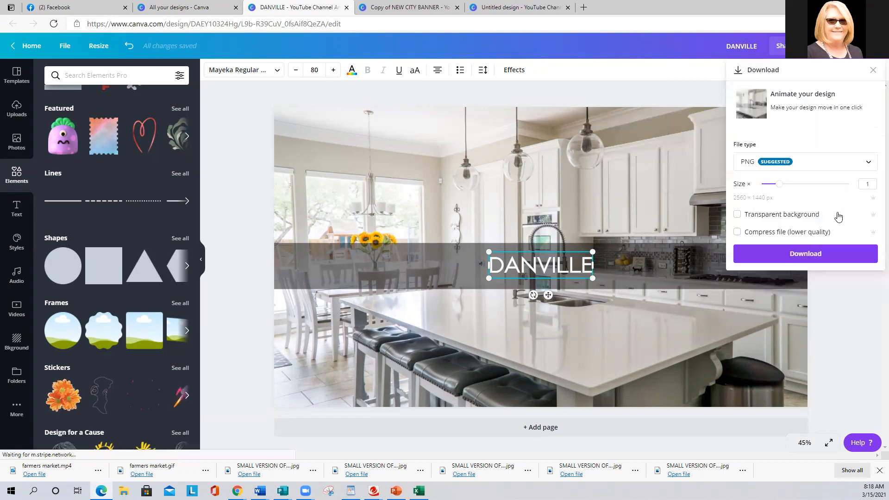
pyautogui.click(805, 254)
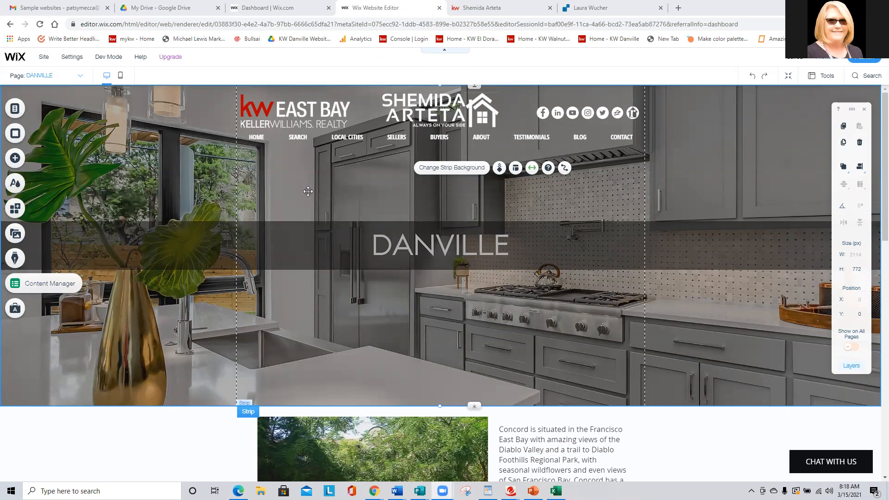
# Replace the courtyard photo below the DANVILLE banner with WALNUT CREEK 1.jpg from the site files.
pyautogui.scroll(-3, 308, 191)
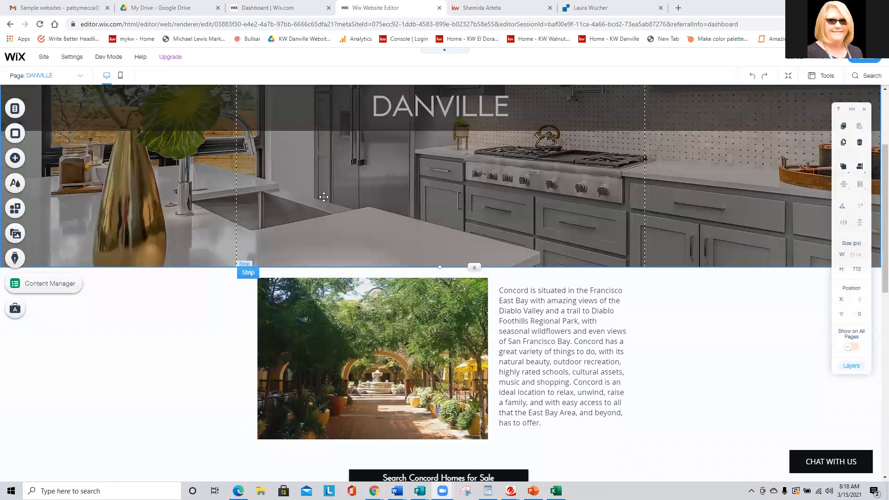
pyautogui.click(388, 329)
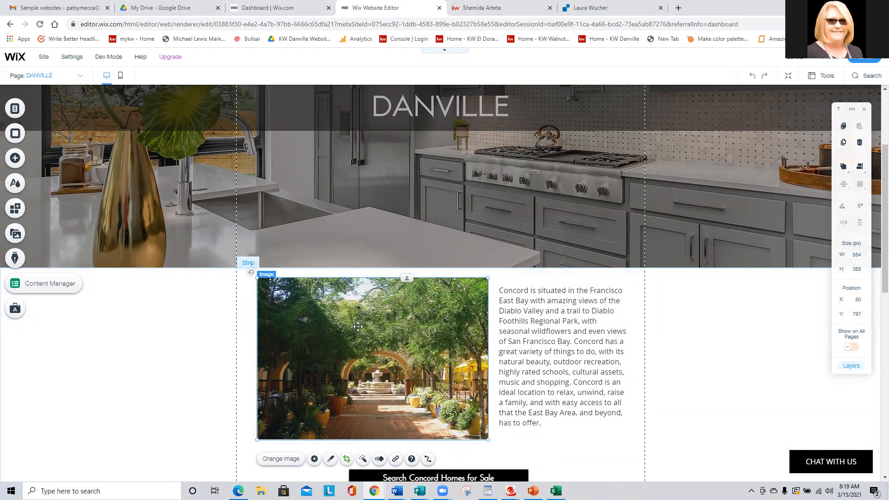
pyautogui.scroll(-1, 337, 292)
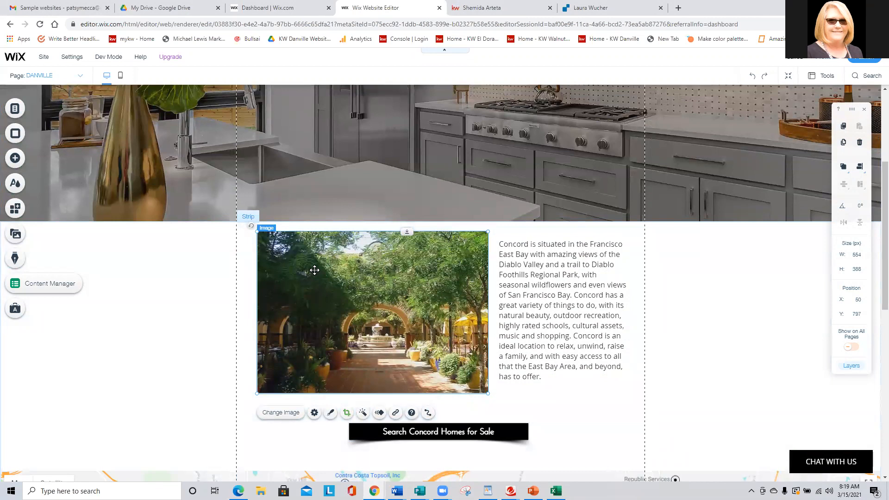
pyautogui.click(283, 416)
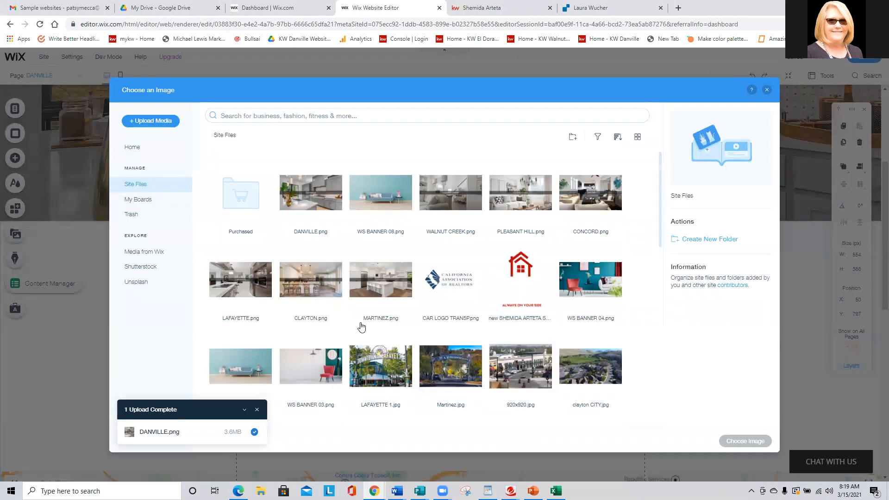
pyautogui.scroll(-3, 319, 232)
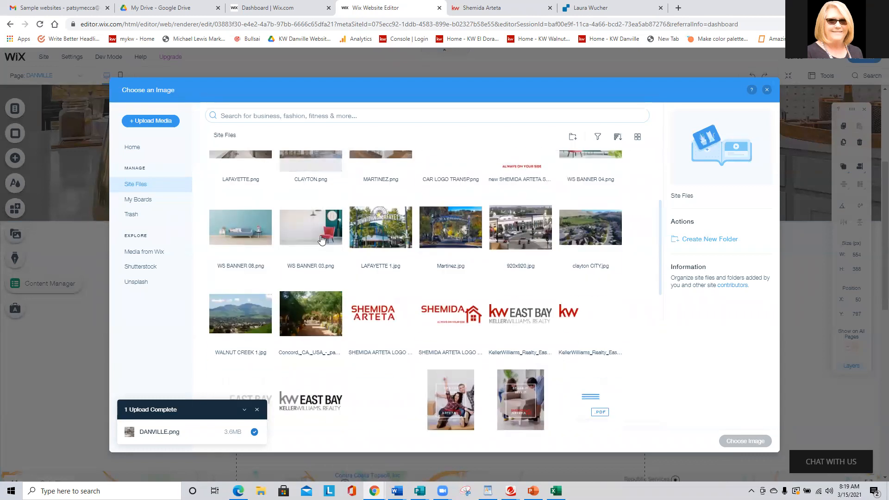
pyautogui.click(243, 317)
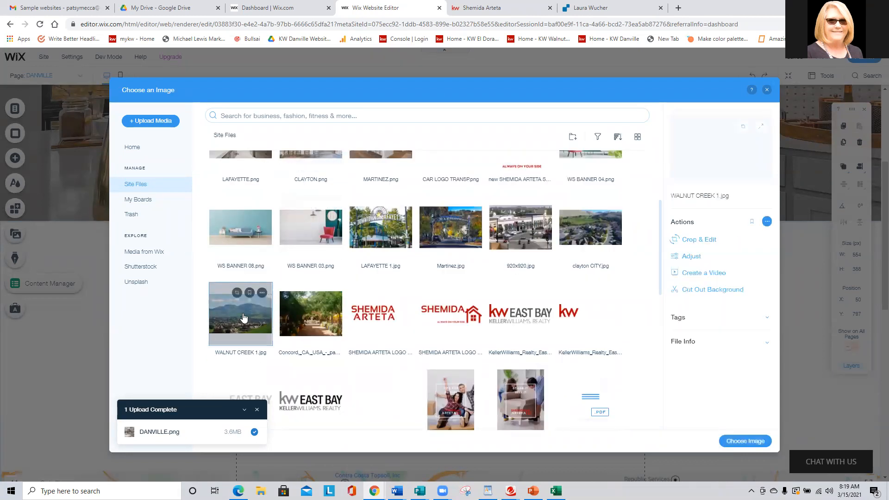
pyautogui.click(744, 441)
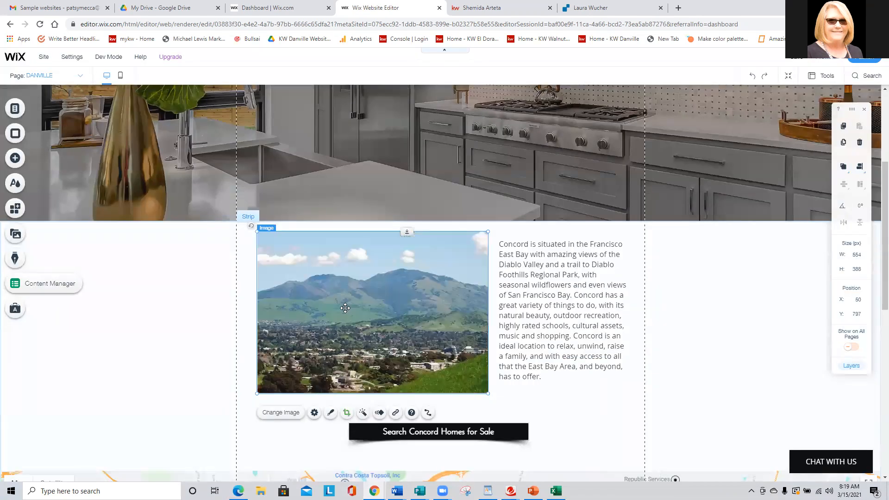
pyautogui.doubleClick(535, 325)
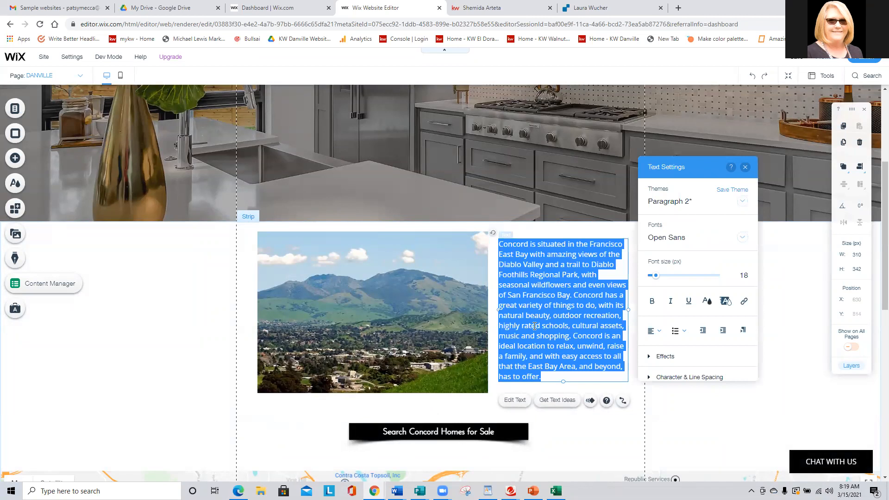
pyautogui.click(367, 292)
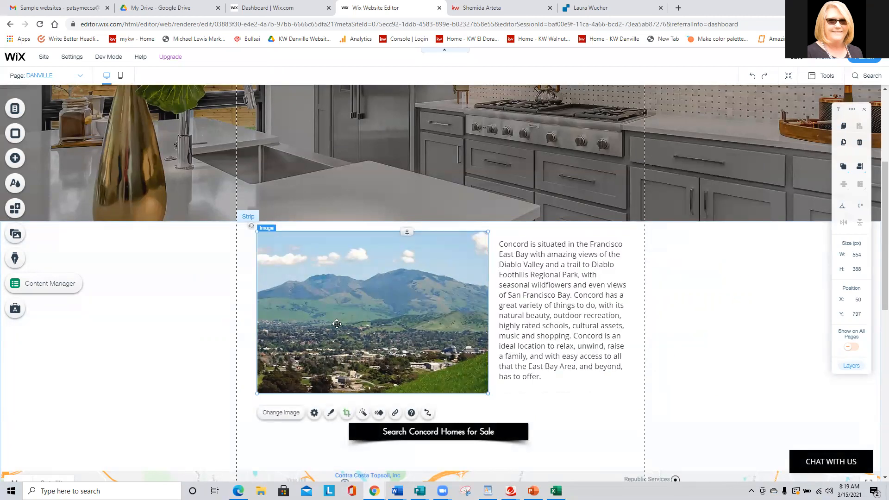
pyautogui.click(279, 413)
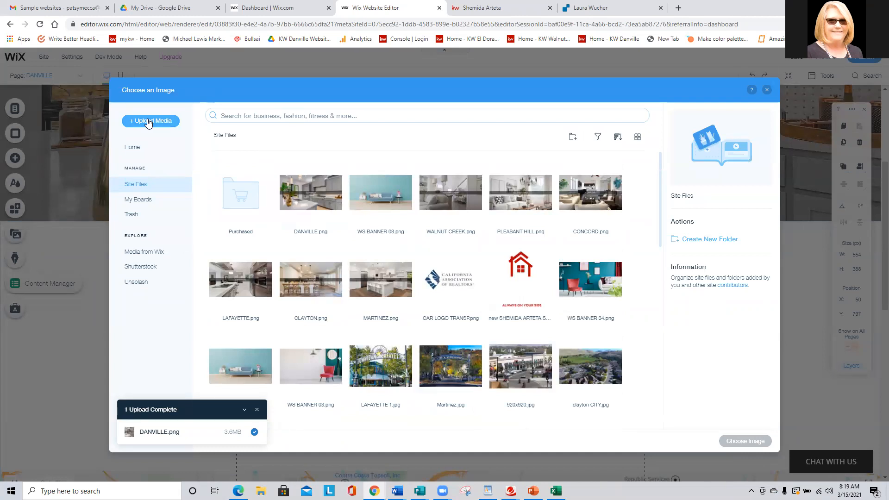
pyautogui.scroll(-3, 504, 259)
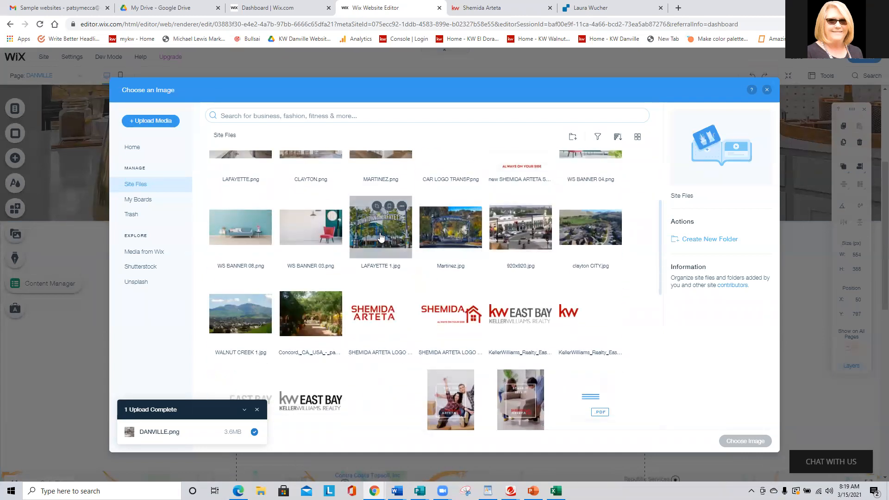
pyautogui.scroll(3, 314, 279)
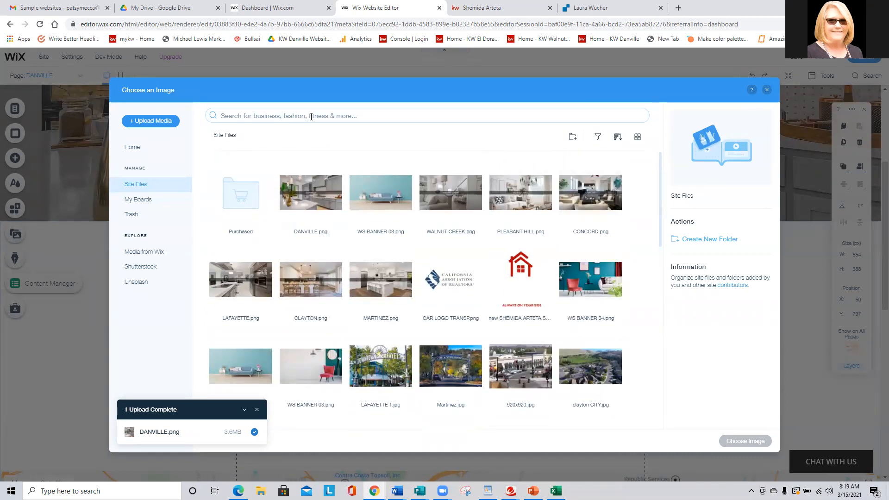
pyautogui.click(766, 90)
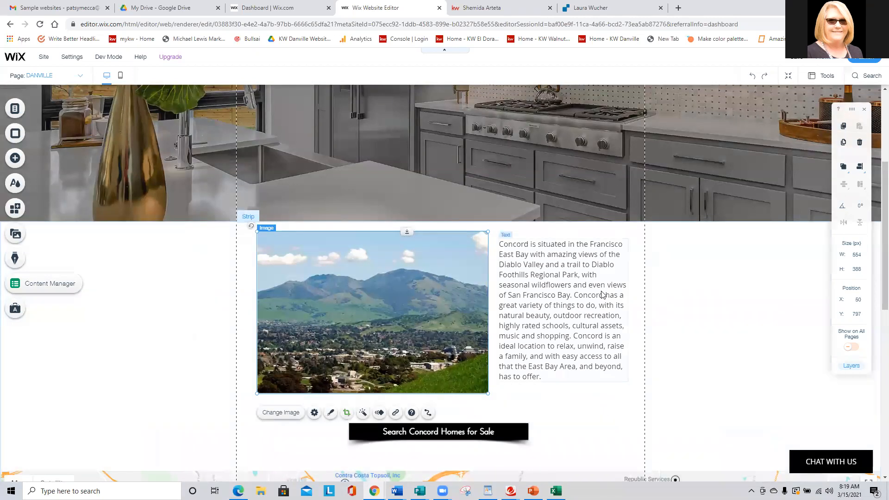
# Replace the Concord description beside the photo with "Danville is a city in Contra Costa County in the San Francisco East Bay".
pyautogui.click(558, 279)
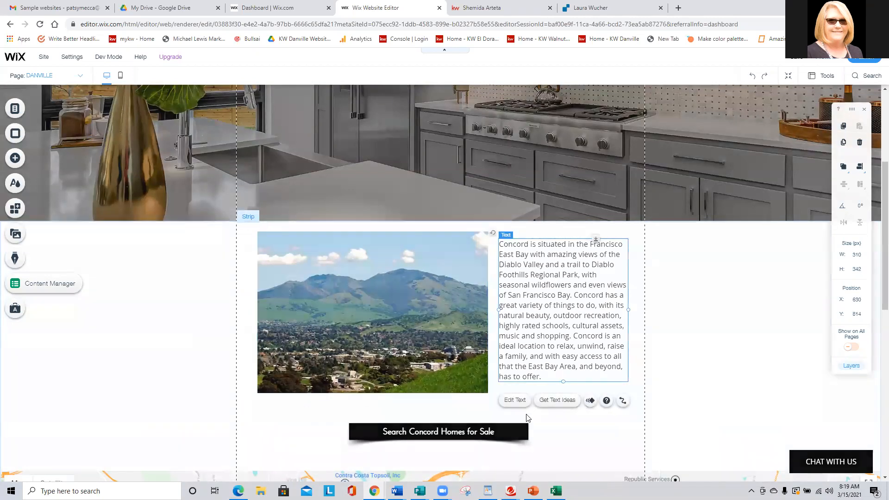
pyautogui.click(514, 400)
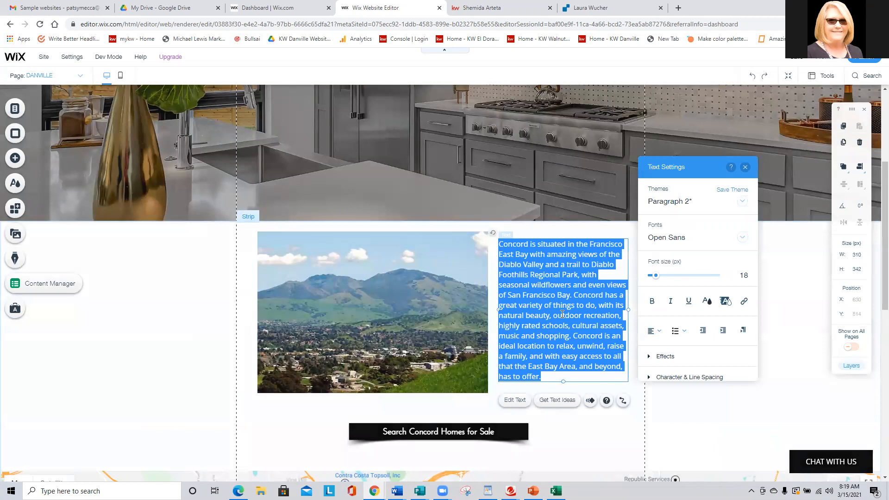
pyautogui.write('Danvi')
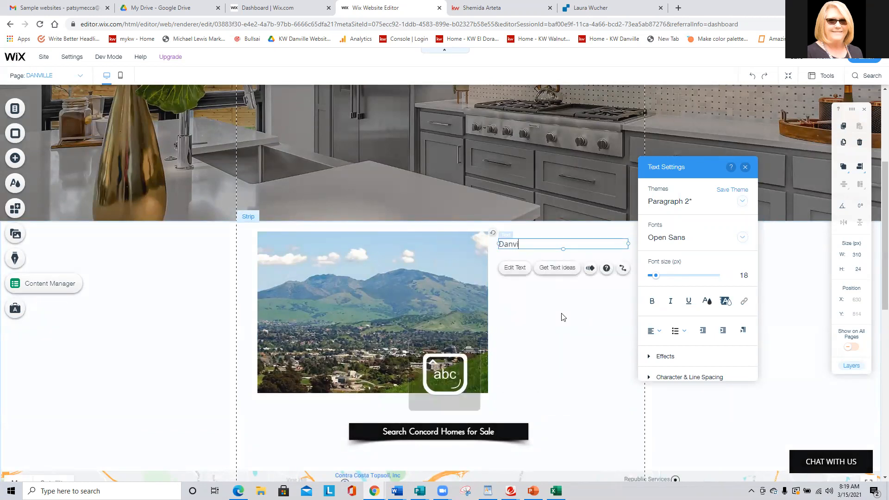
pyautogui.write('lle is a')
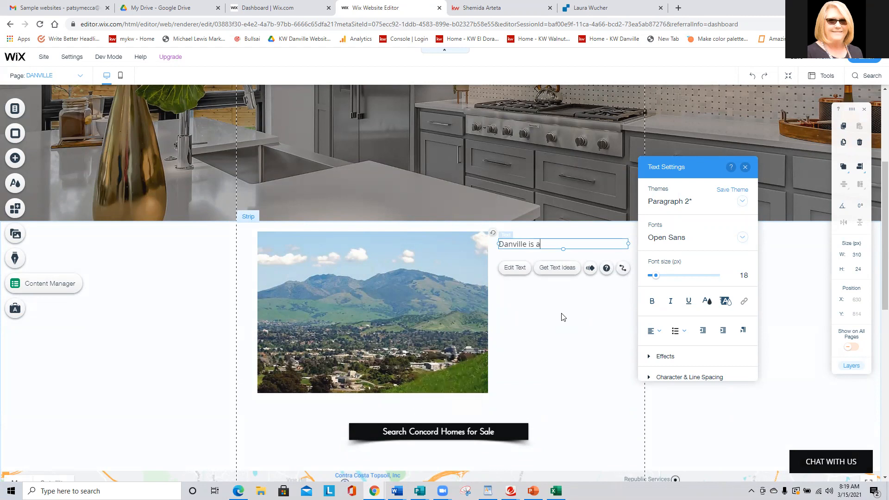
pyautogui.write(' city in Contra Costa County in the San Francisco East Bay')
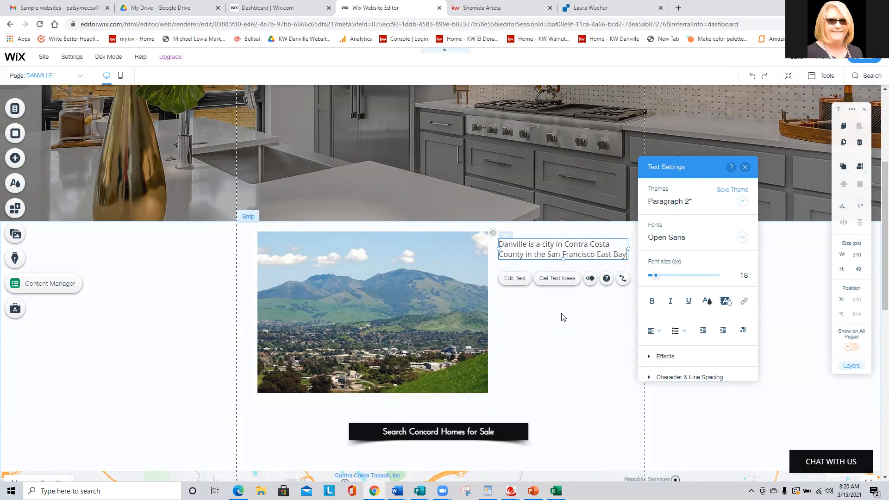
# Complete the Danville description with "that is centrally located in the northern section between Oakland and San Ramon.".
pyautogui.write('that')
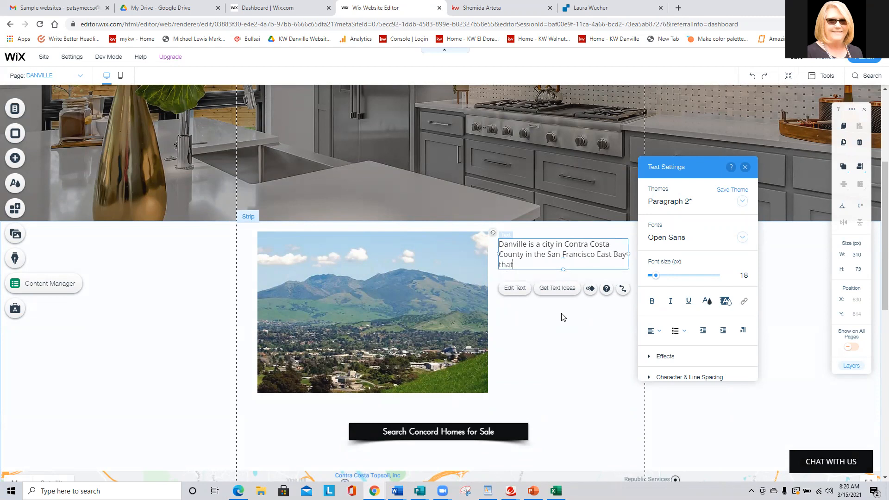
pyautogui.write(' is centrall')
pyautogui.write('y locat')
pyautogui.write('ed in the nor')
pyautogui.write('thern sec')
pyautogui.write('ti')
pyautogui.write('on betwee')
pyautogui.write('n Oaklan')
pyautogui.write('d and San R')
pyautogui.write('amon.')
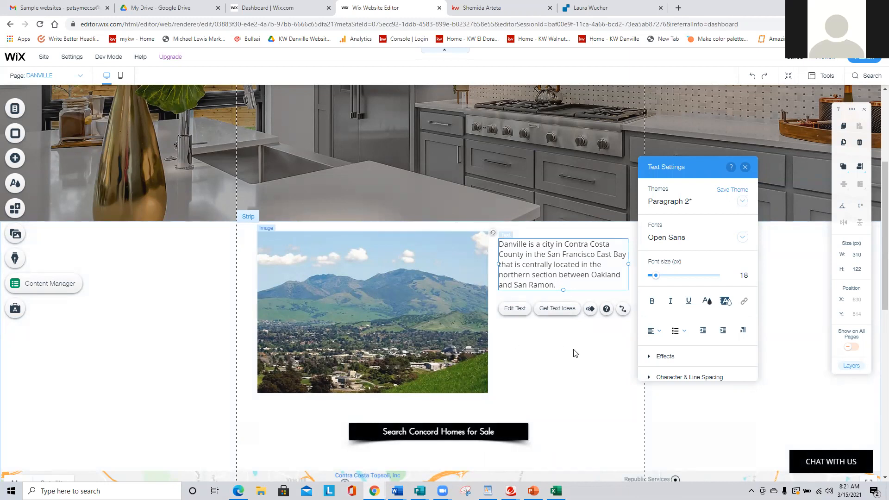
# Change the text of the search button below the photo to "Search Danville Homes for Sale".
pyautogui.click(442, 436)
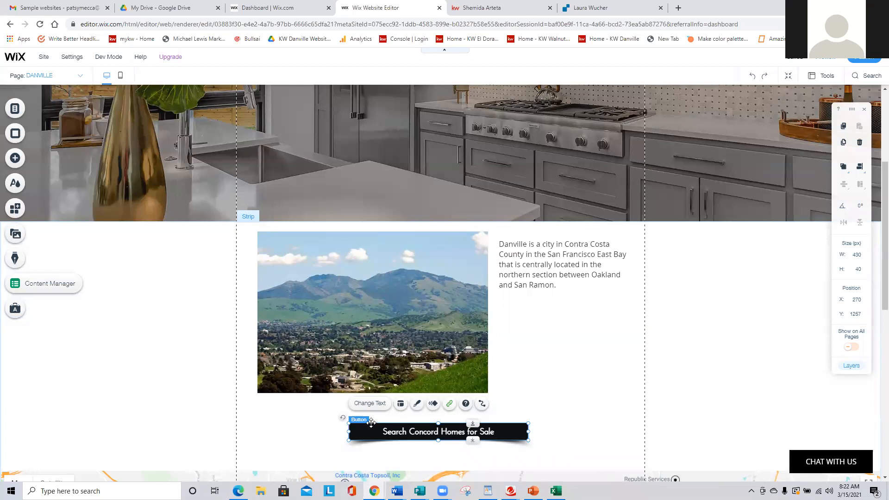
pyautogui.click(375, 406)
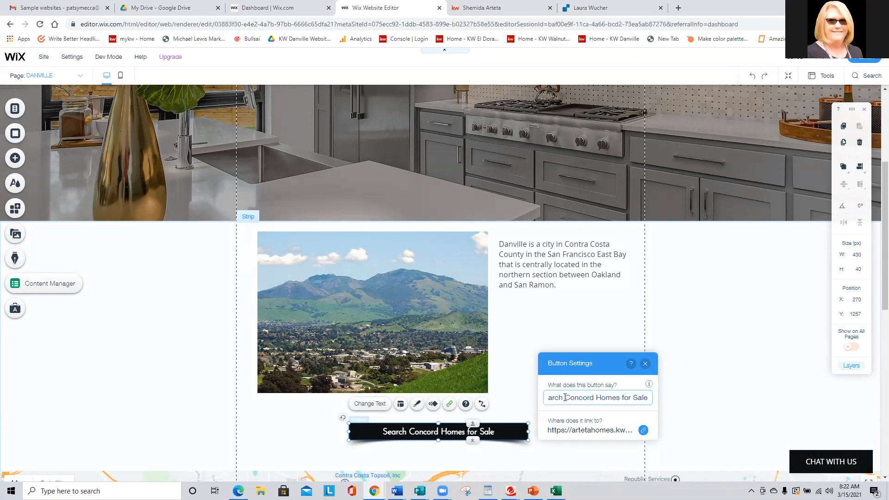
pyautogui.hotkey('ctrl', 'BackSpace')
pyautogui.write('Danvill')
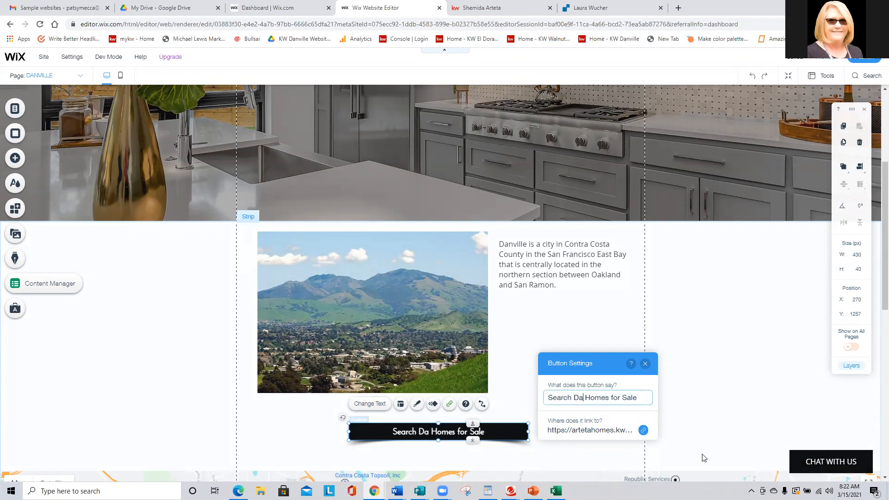
pyautogui.write('e')
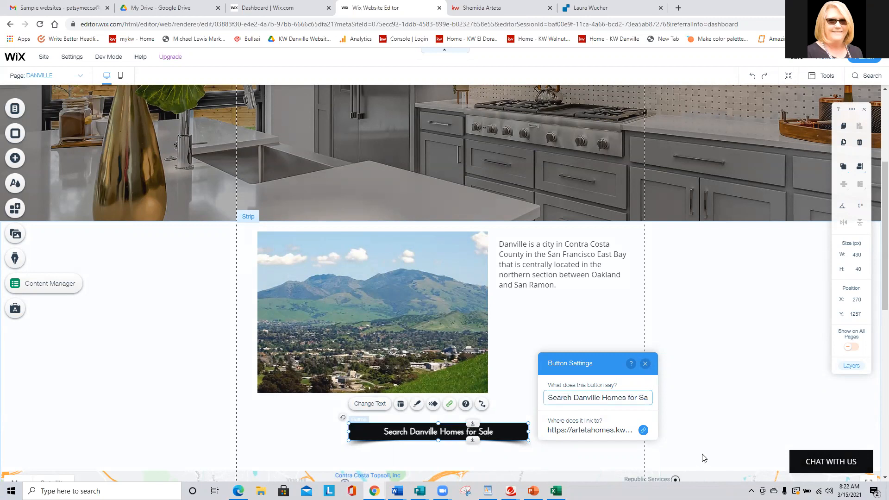
# Open the search button's link settings and search the KW East Bay home search site for Danville, CA.
pyautogui.click(574, 429)
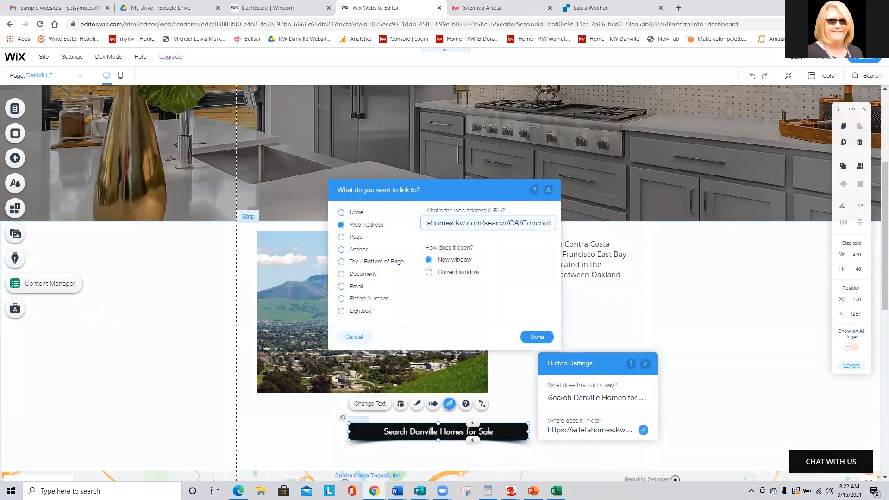
pyautogui.click(501, 6)
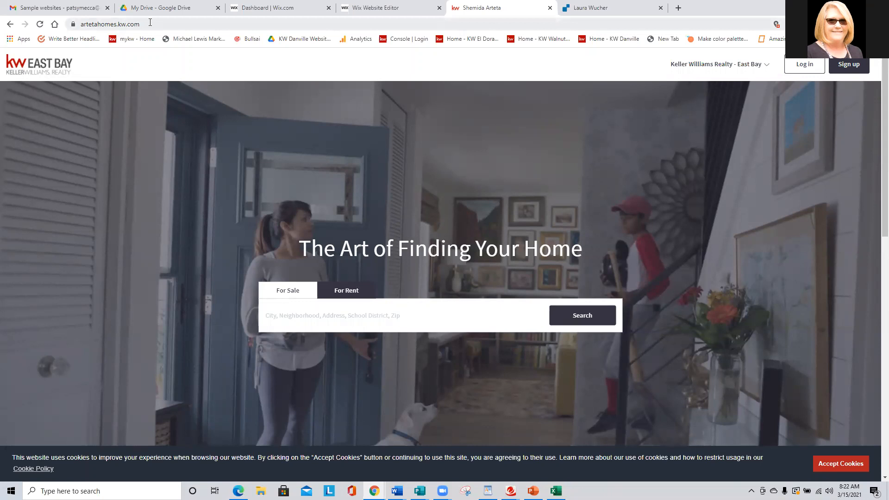
pyautogui.click(288, 316)
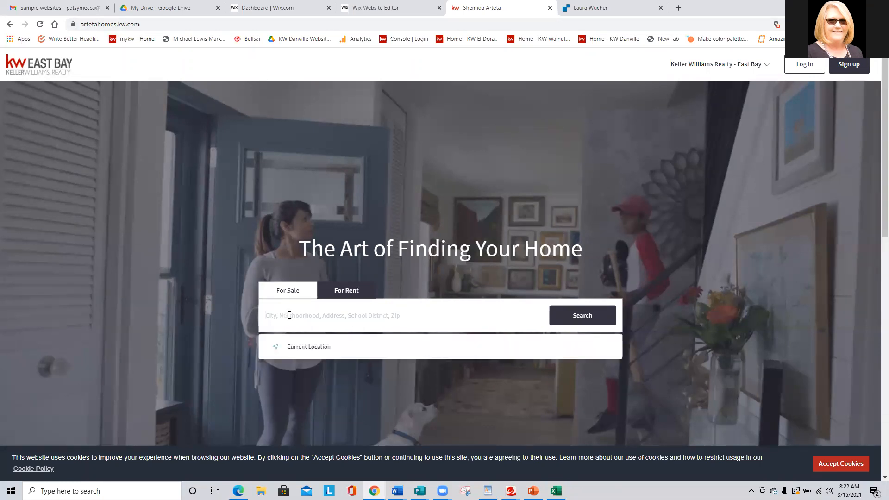
pyautogui.click(317, 348)
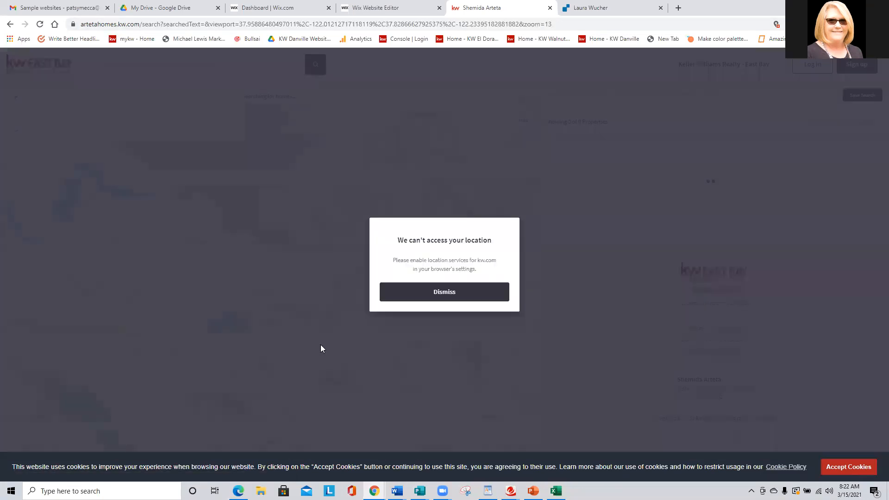
pyautogui.click(447, 299)
pyautogui.click(95, 59)
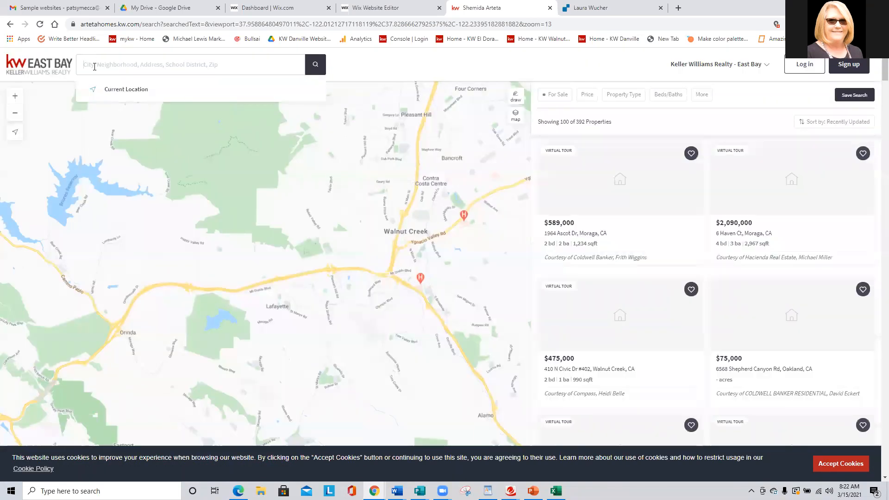
pyautogui.write('danville ca')
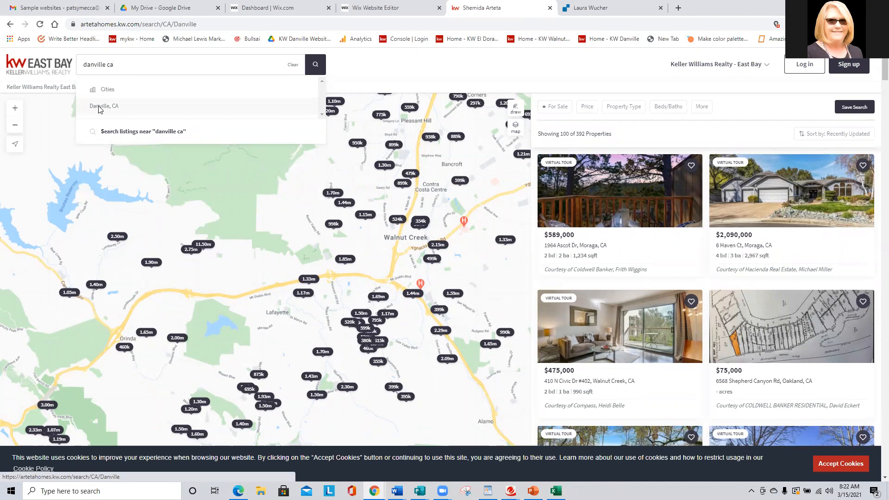
pyautogui.click(99, 108)
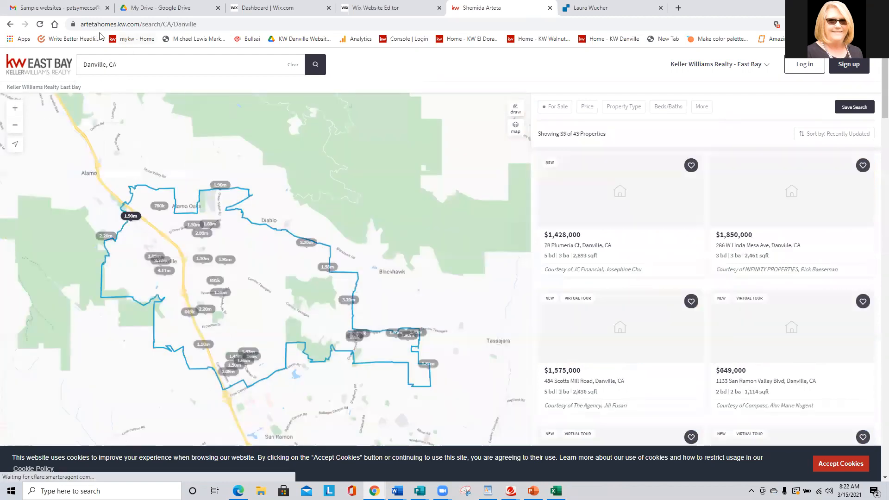
# Copy the web address of the Danville search results and set it as the search button's link in the Wix editor.
pyautogui.click(205, 24)
pyautogui.hotkey('ctrl', 'c')
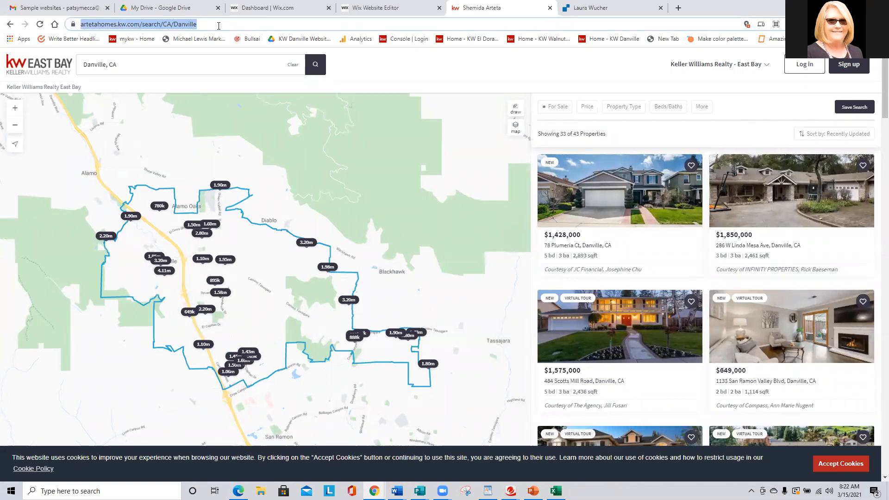
pyautogui.rightClick(182, 26)
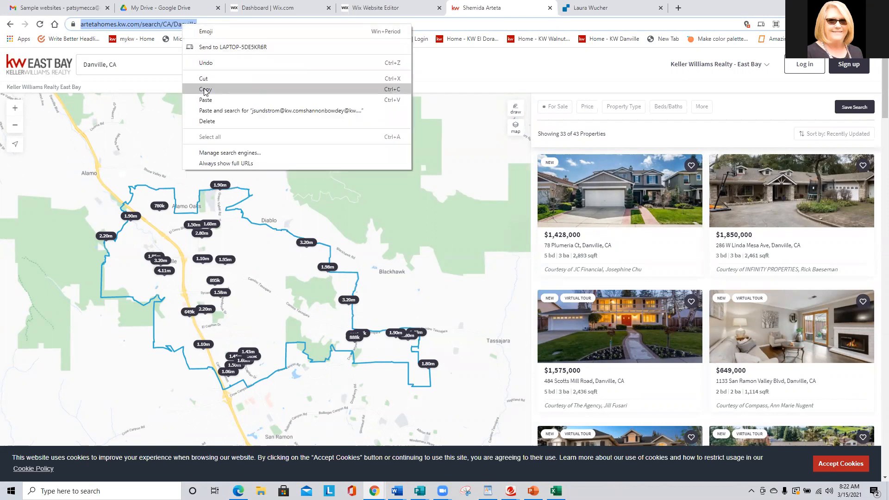
pyautogui.click(205, 89)
pyautogui.click(370, 9)
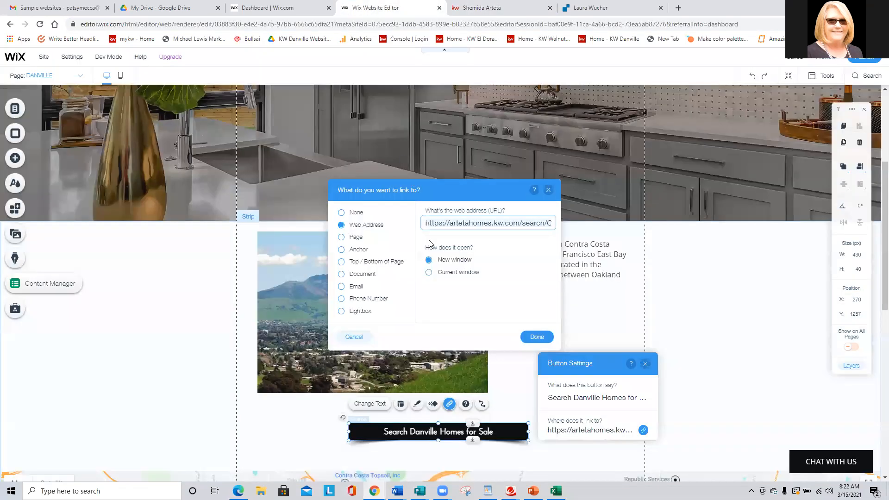
pyautogui.hotkey('ctrl', 'v')
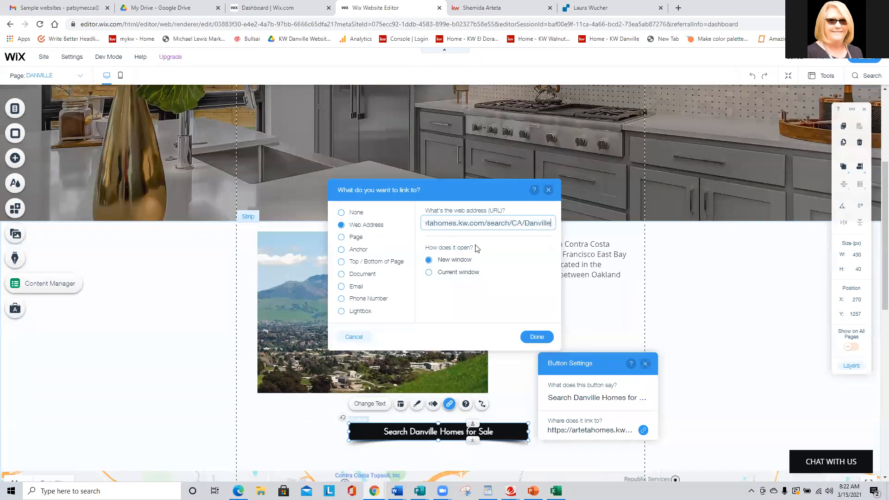
pyautogui.click(537, 337)
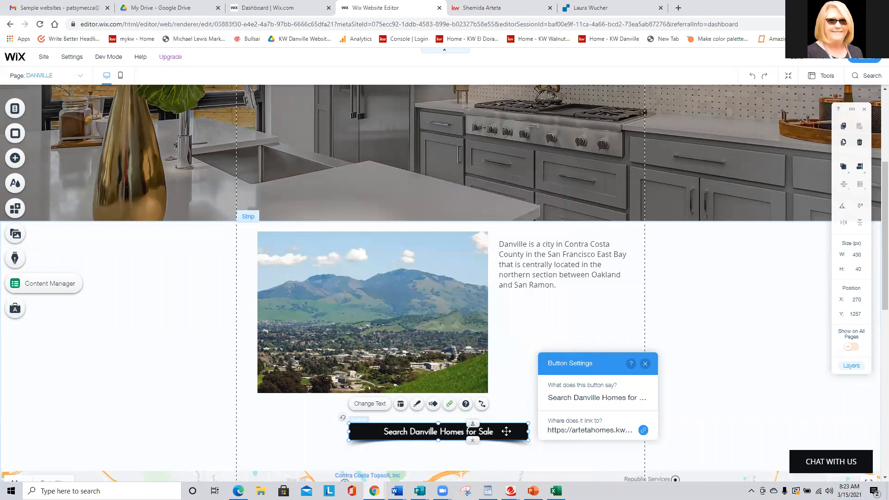
# On the KW home search site, filter the Danville listings to a sale price of $550k to $1.50m.
pyautogui.click(493, 6)
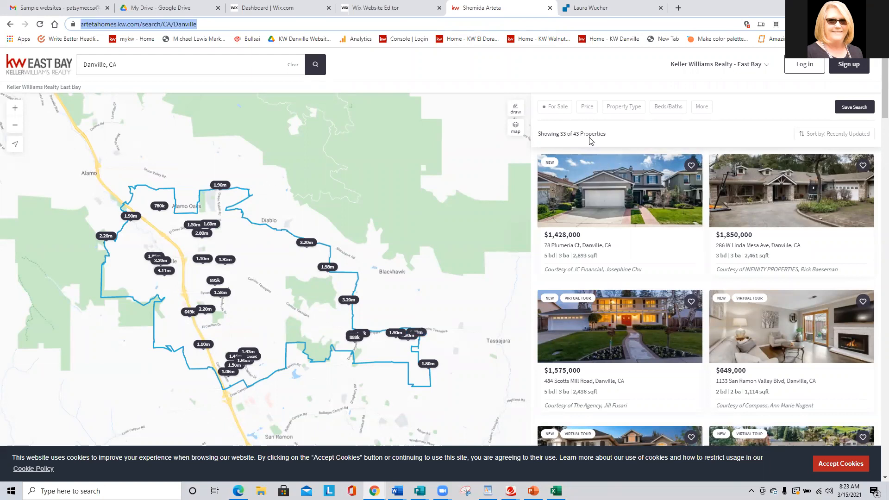
pyautogui.click(587, 107)
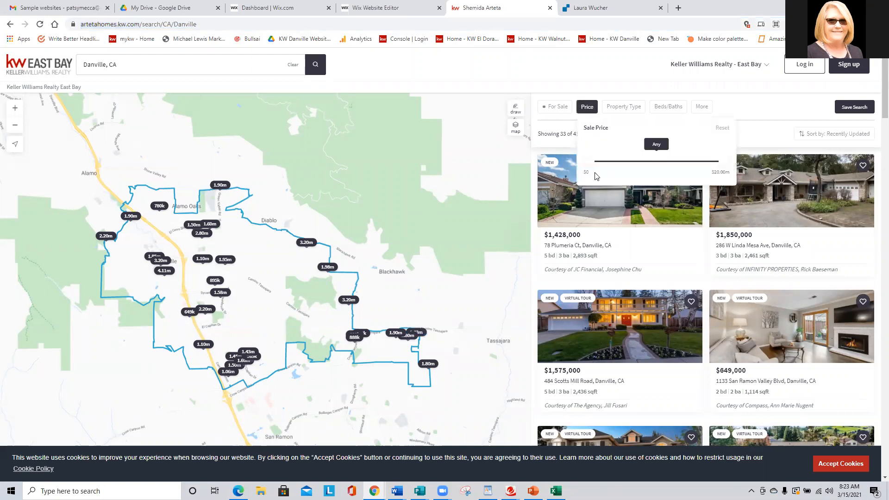
pyautogui.moveTo(595, 162); pyautogui.dragTo(639, 168)
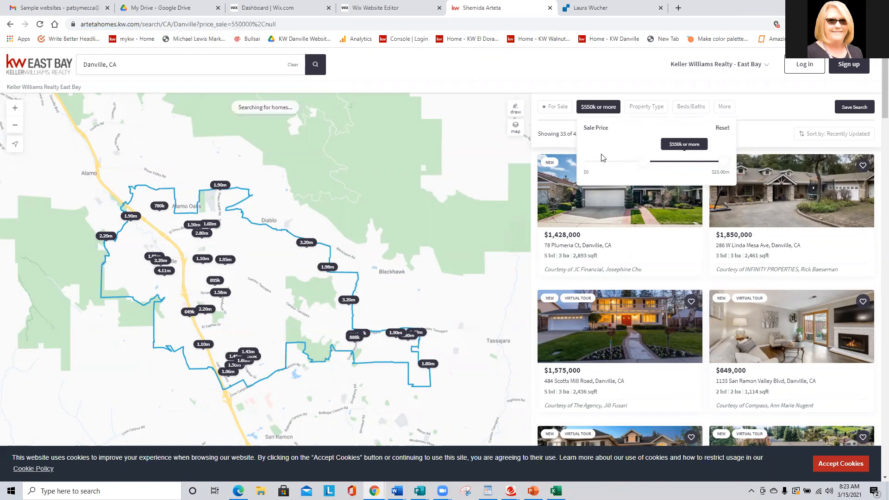
pyautogui.click(288, 23)
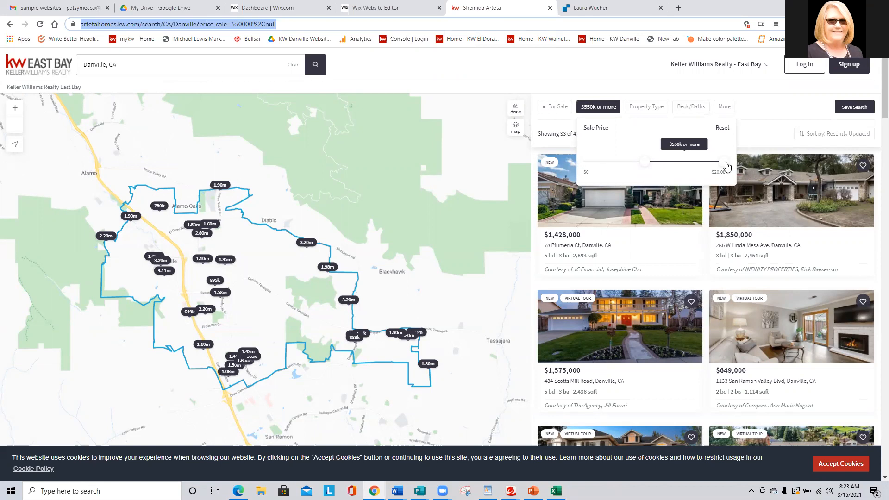
pyautogui.moveTo(727, 167); pyautogui.dragTo(685, 165)
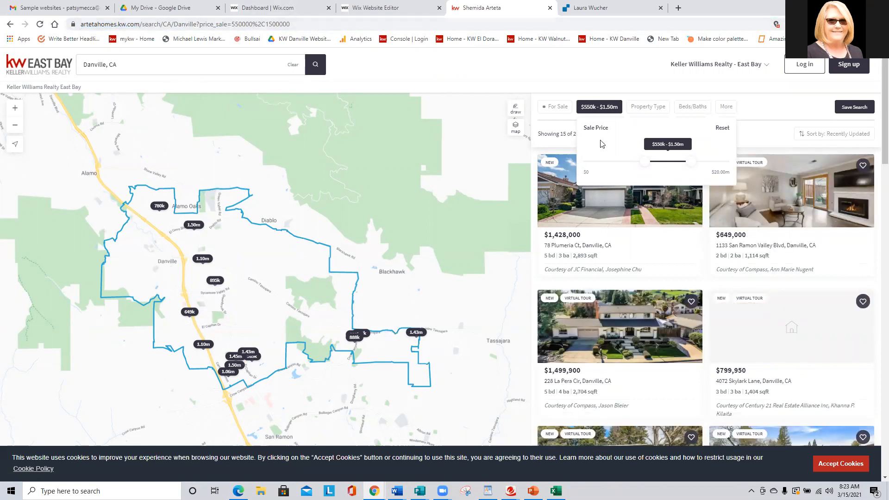
# Remove both sale price limits from the Danville search and return to the Wix editor.
pyautogui.moveTo(691, 163); pyautogui.dragTo(733, 165)
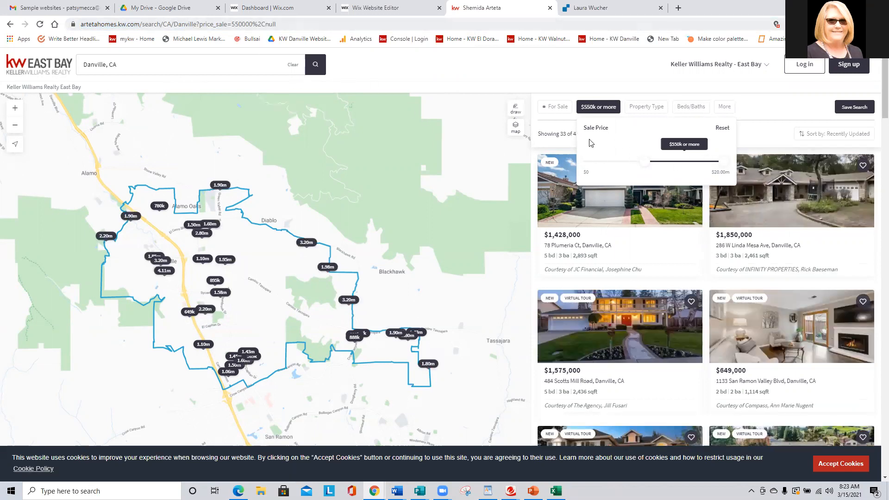
pyautogui.moveTo(644, 162); pyautogui.dragTo(561, 162)
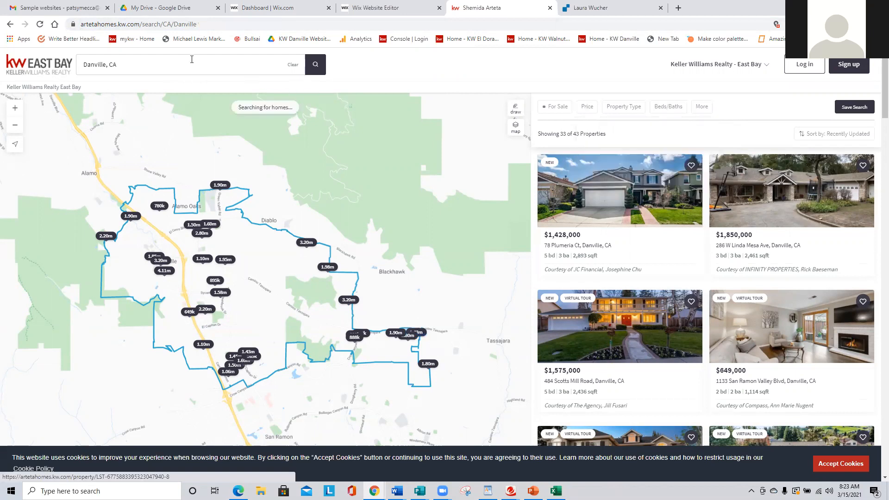
pyautogui.click(223, 24)
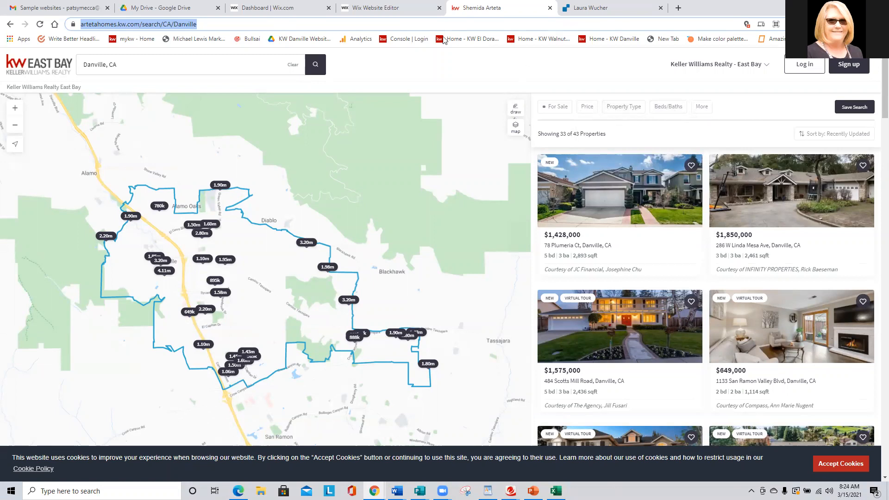
pyautogui.click(377, 8)
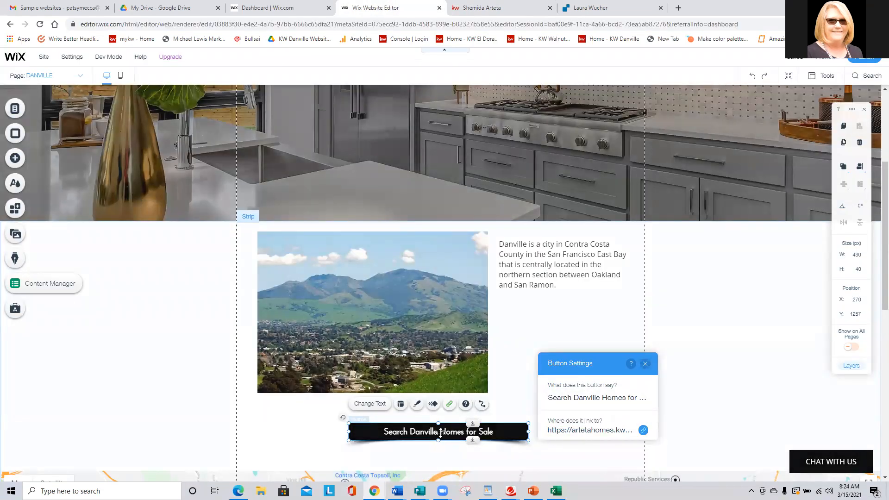
# Change the location address of the Google map below the search button to Danville CA.
pyautogui.scroll(-3, 440, 433)
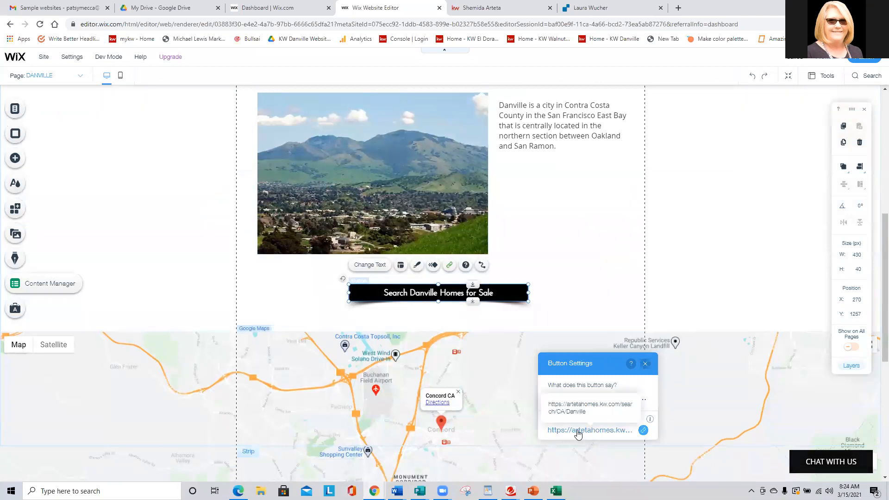
pyautogui.click(579, 308)
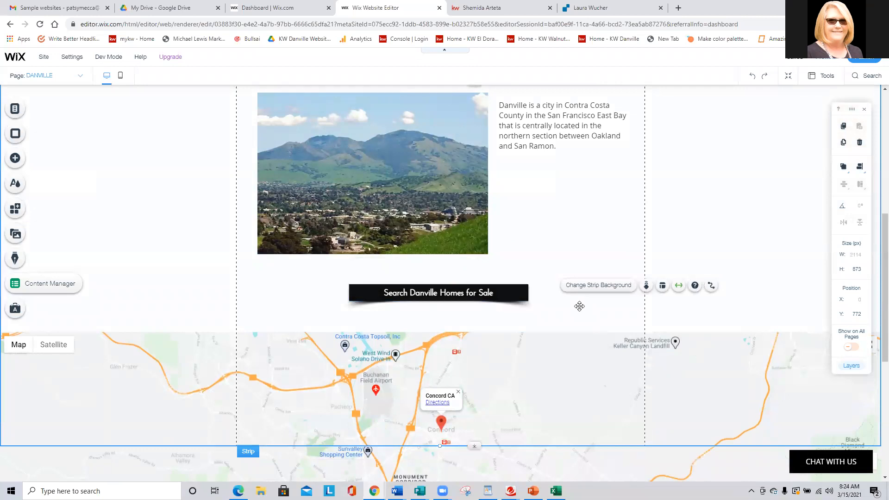
pyautogui.scroll(-2, 574, 306)
pyautogui.click(538, 300)
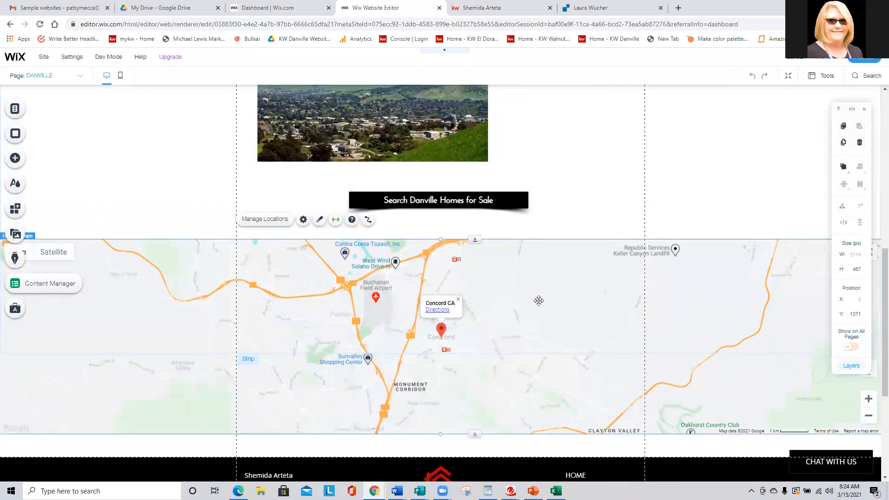
pyautogui.click(259, 219)
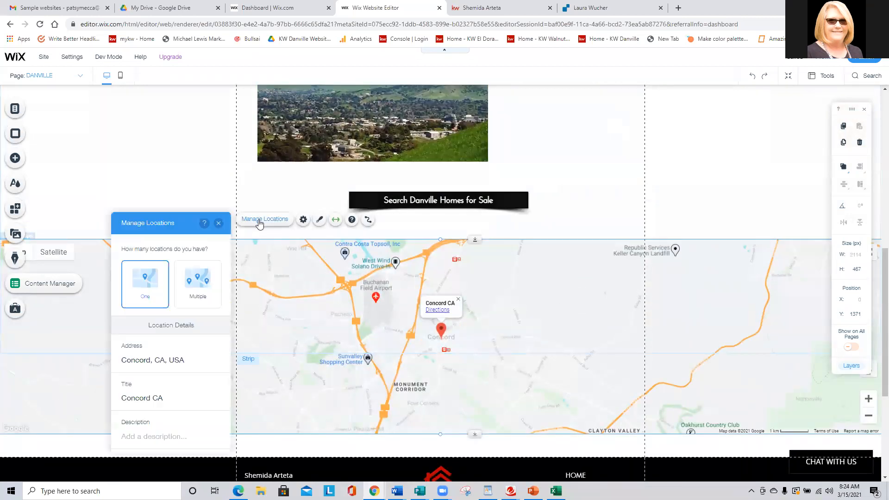
pyautogui.tripleClick(192, 359)
pyautogui.write('Danville')
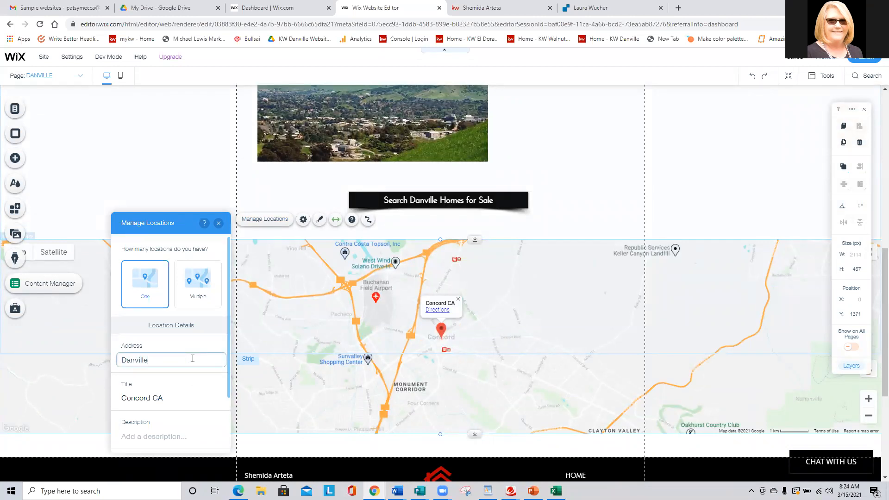
pyautogui.write(' CA')
# Set the map location's title to "Danville CA".
pyautogui.press('Tab')
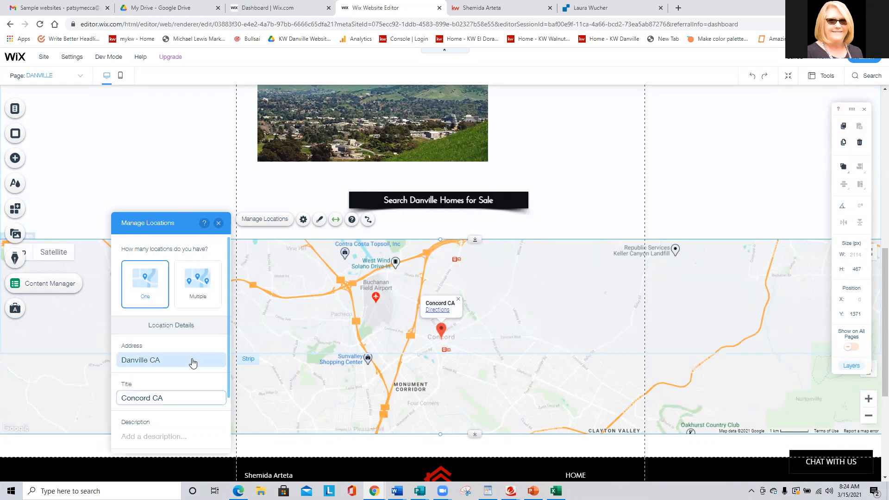
pyautogui.write('Danville CA')
pyautogui.press('Return')
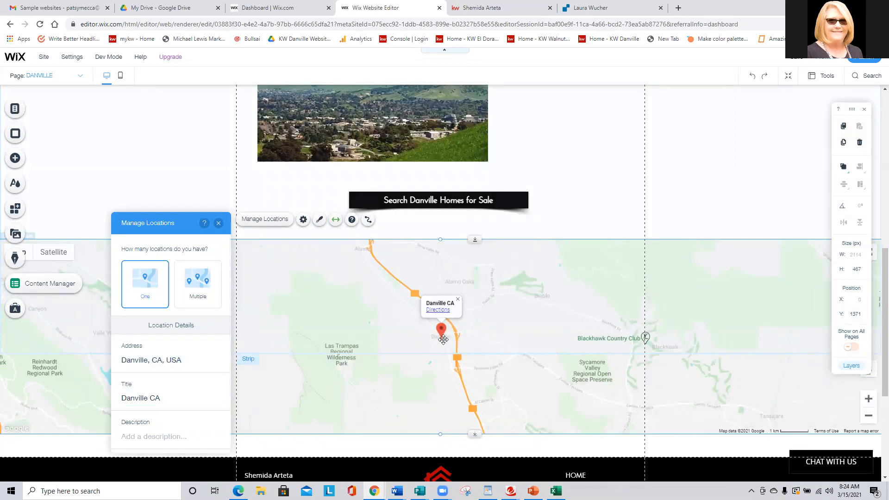
# Set the Google map's zoom level to 15 in its settings.
pyautogui.click(302, 220)
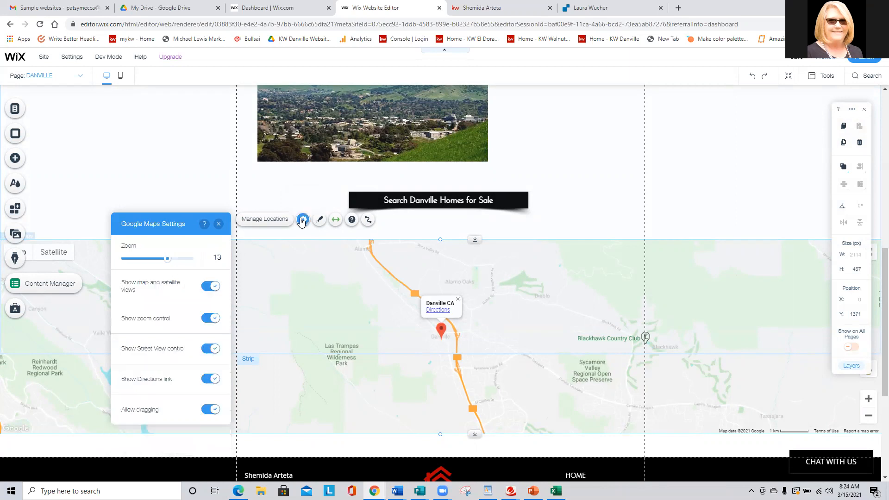
pyautogui.moveTo(168, 262); pyautogui.dragTo(177, 262)
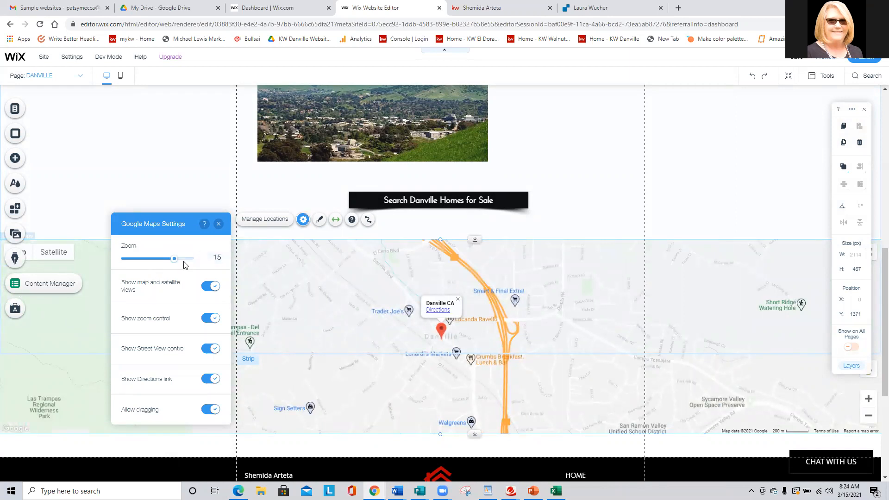
pyautogui.click(238, 241)
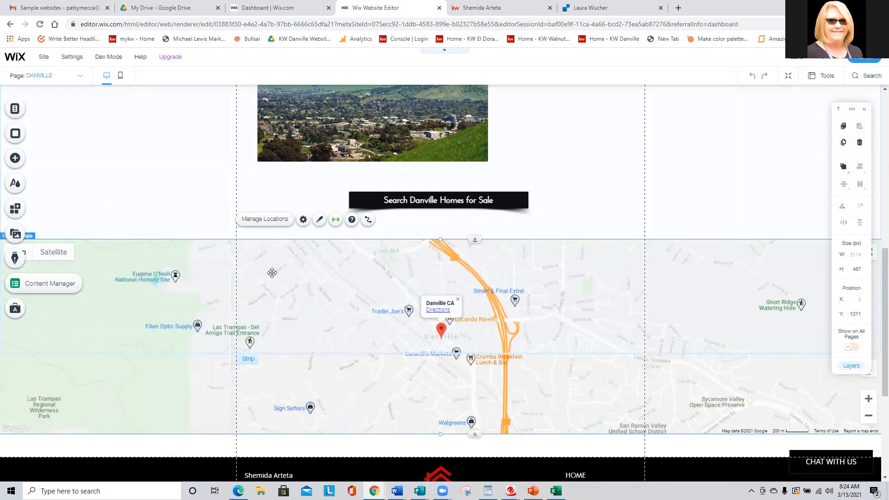
# Add the DANVILLE site page as an item in the site's default horizontal menu.
pyautogui.scroll(-3, 272, 273)
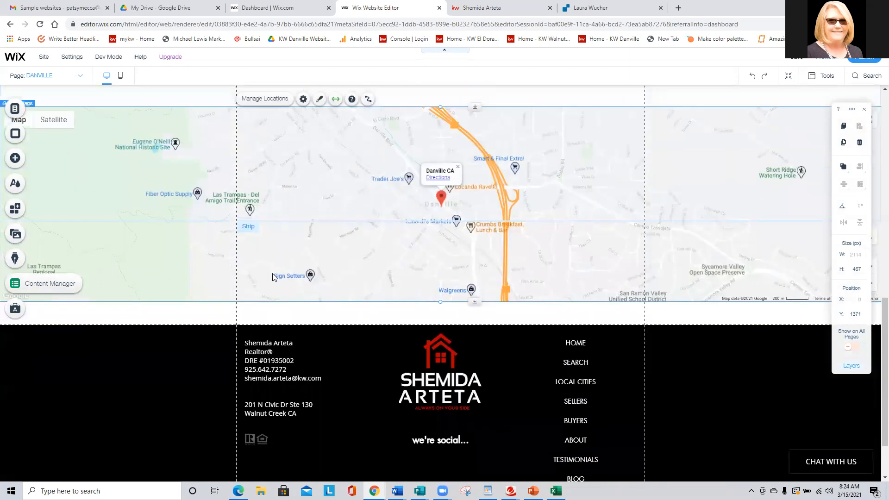
pyautogui.scroll(14, 272, 274)
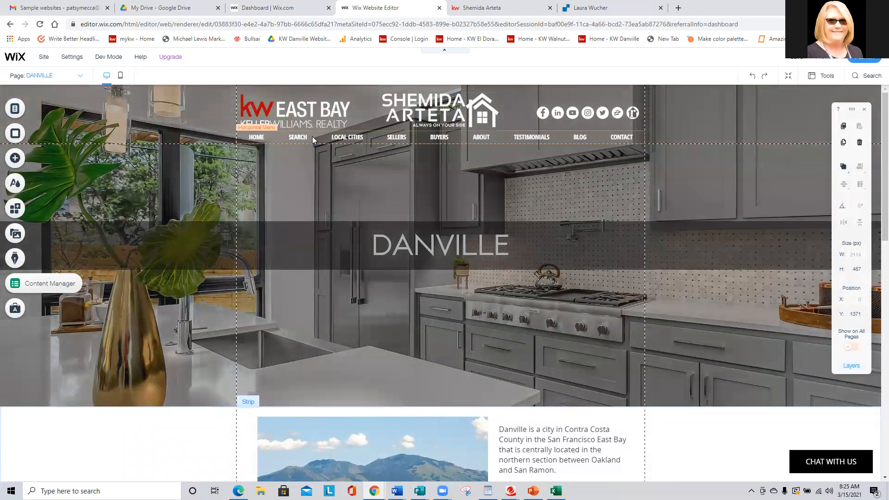
pyautogui.doubleClick(325, 137)
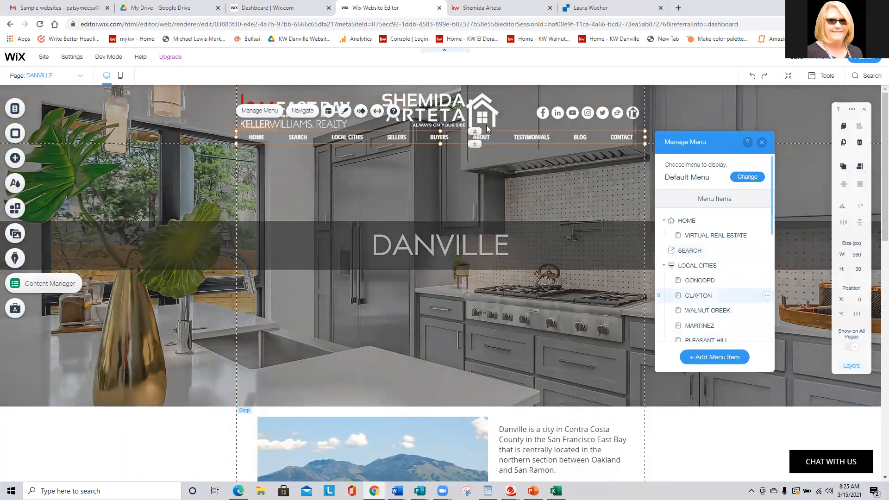
pyautogui.click(729, 355)
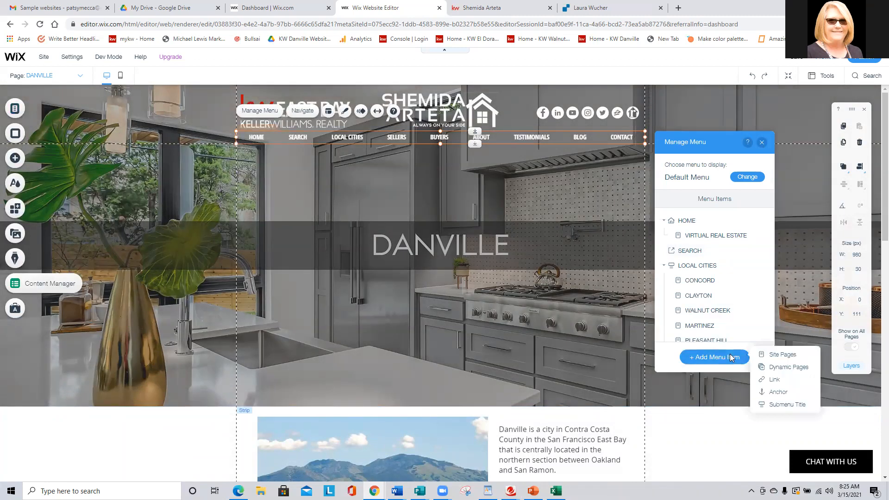
pyautogui.click(781, 355)
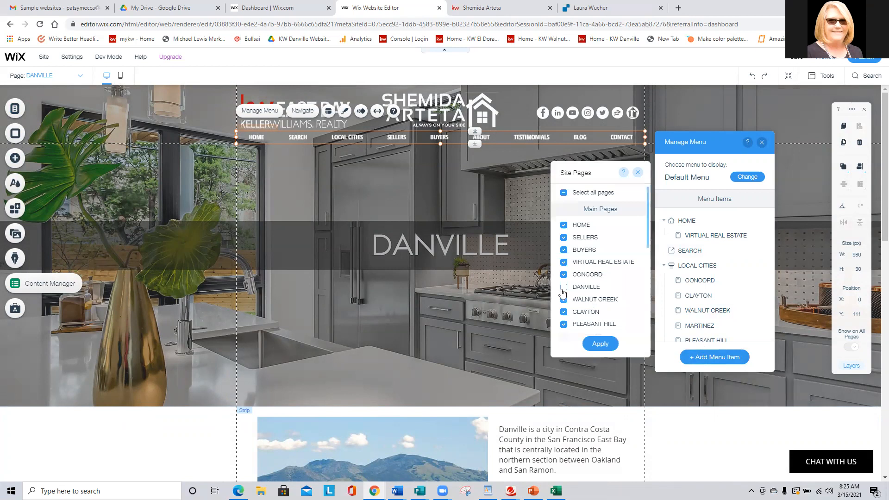
pyautogui.click(599, 343)
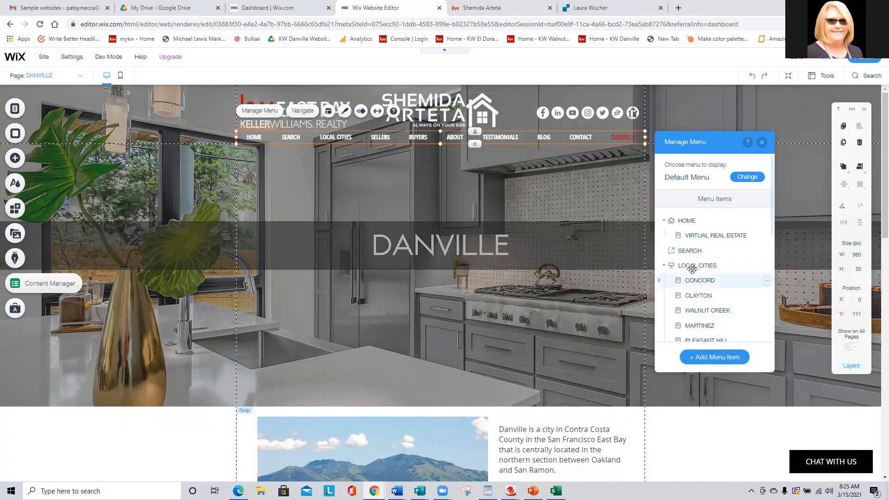
# Nest the DANVILLE menu item under LOCAL CITIES, between PLEASANT HILL and LAFAYETTE, and finish managing the menu.
pyautogui.scroll(-5, 664, 284)
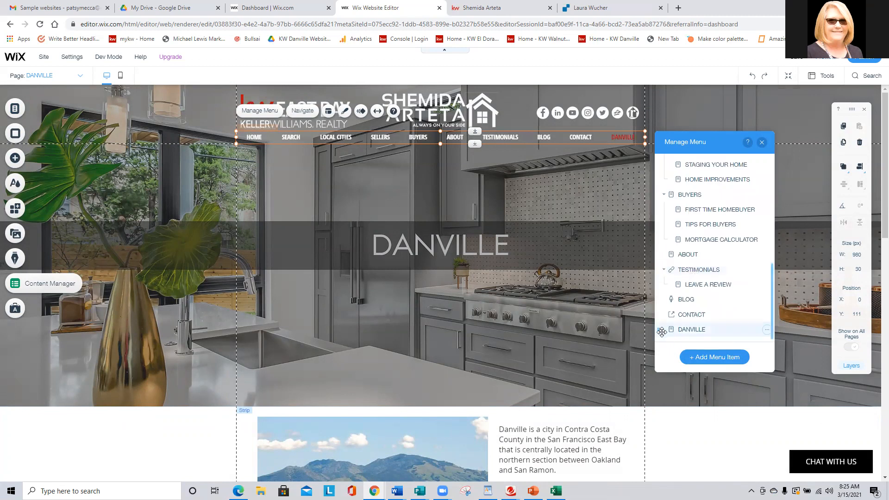
pyautogui.moveTo(661, 329); pyautogui.dragTo(696, 209)
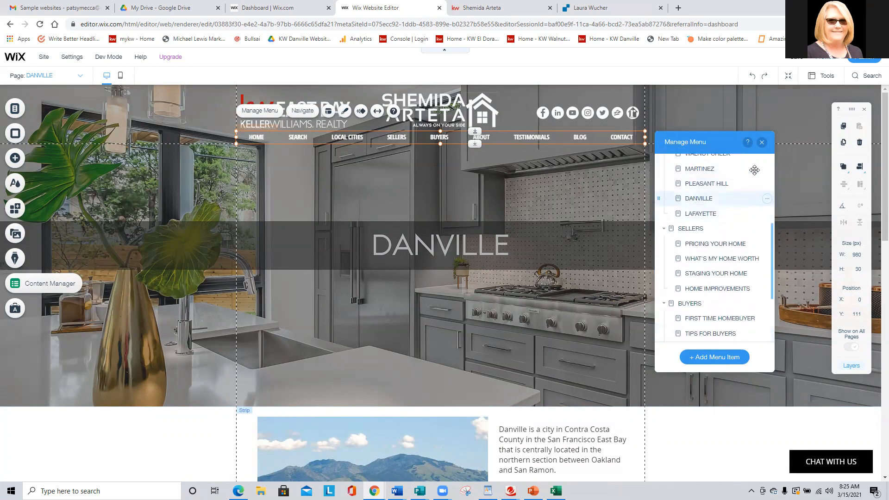
pyautogui.click(761, 142)
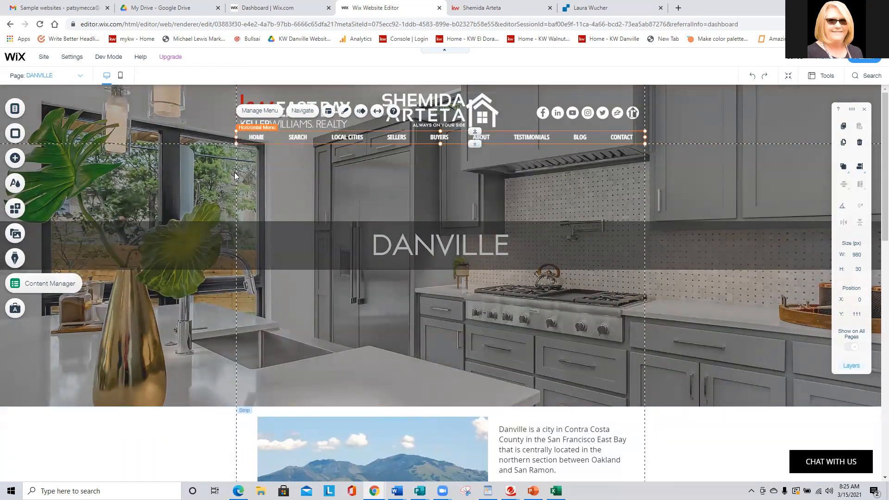
# View the HOME page in the editor and return to the DANVILLE page.
pyautogui.click(14, 109)
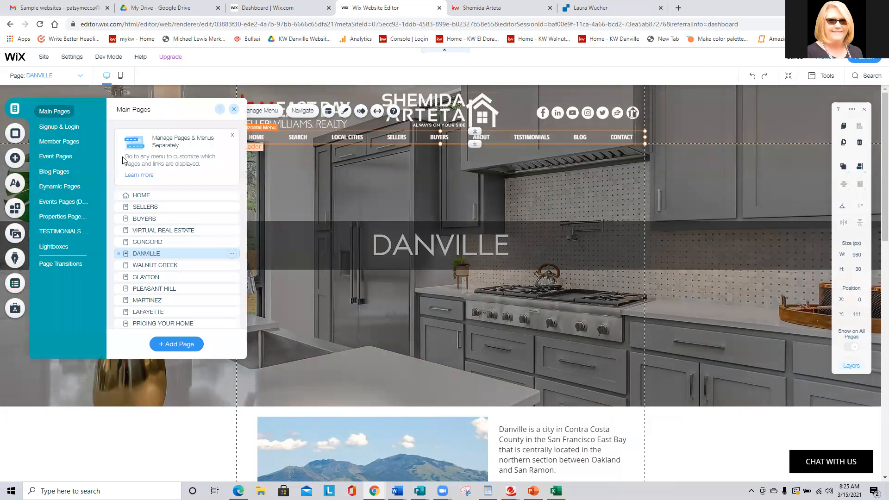
pyautogui.click(149, 195)
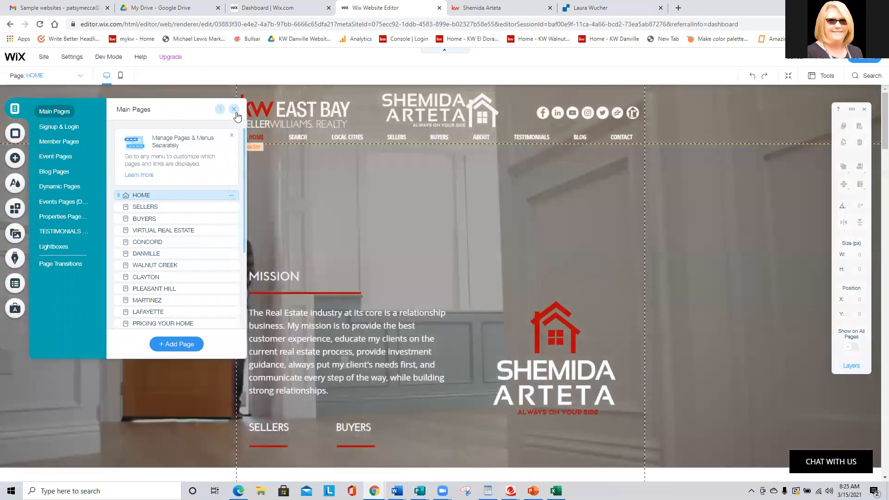
pyautogui.click(233, 109)
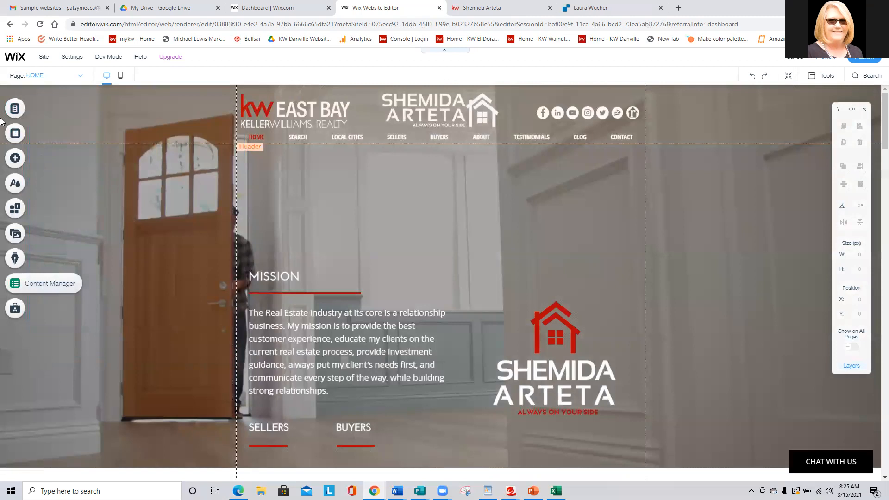
pyautogui.click(15, 109)
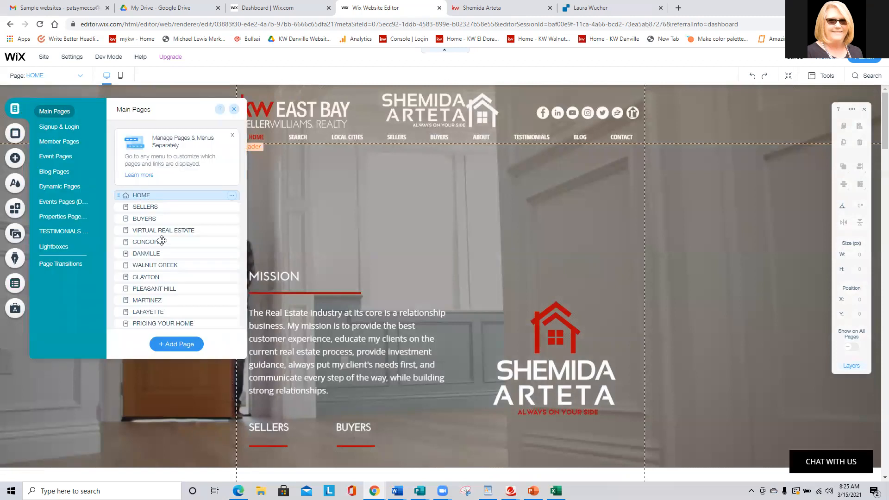
pyautogui.click(171, 253)
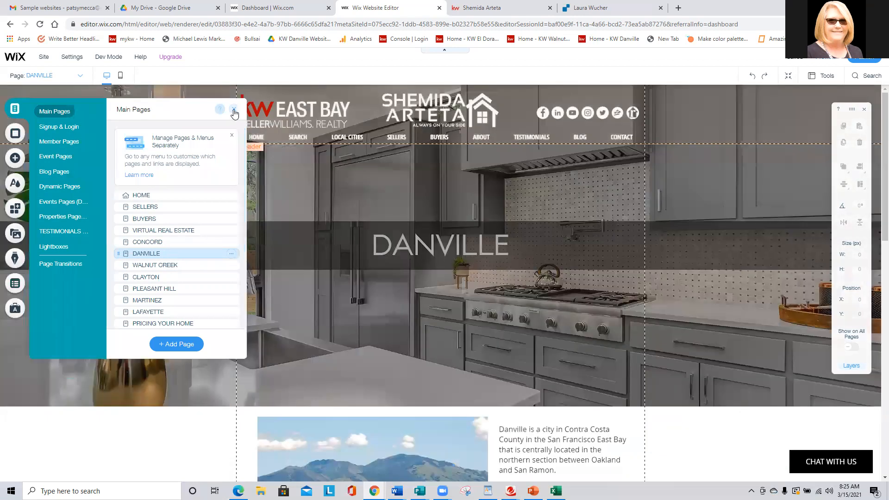
pyautogui.click(233, 109)
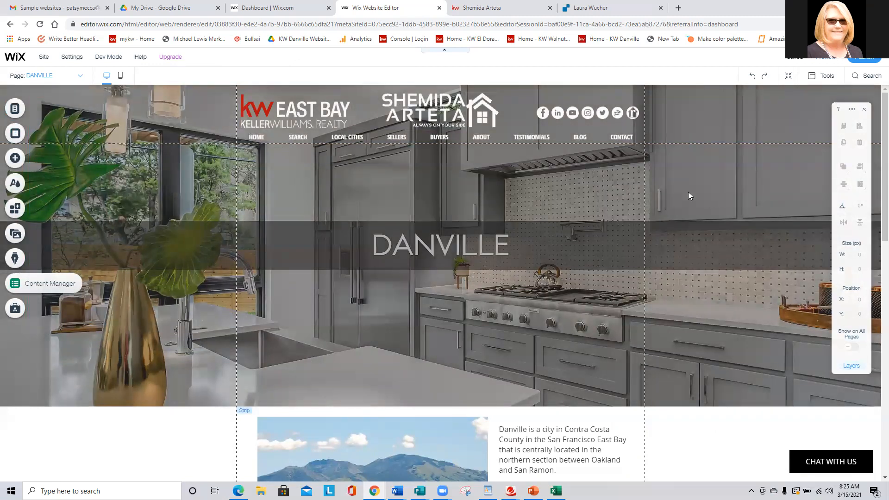
# Switch to the mobile layout and stretch the DANVILLE banner strip to a height of about 497 px.
pyautogui.click(742, 122)
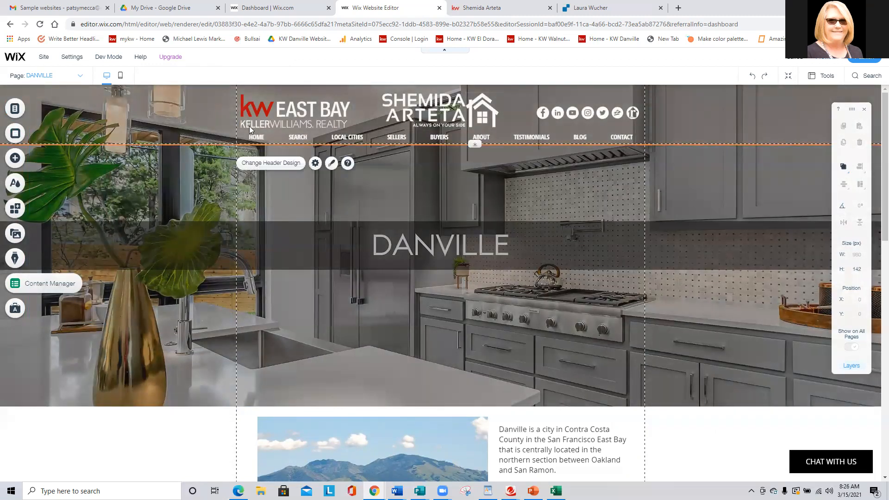
pyautogui.click(120, 79)
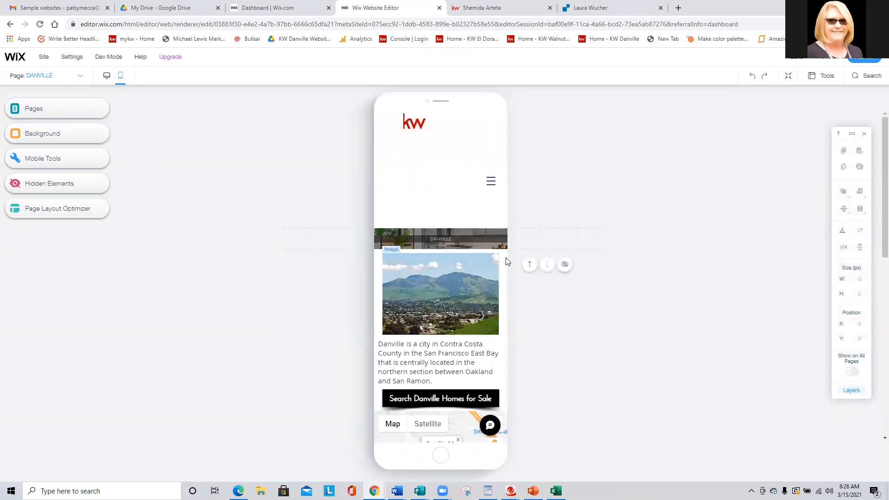
pyautogui.click(503, 250)
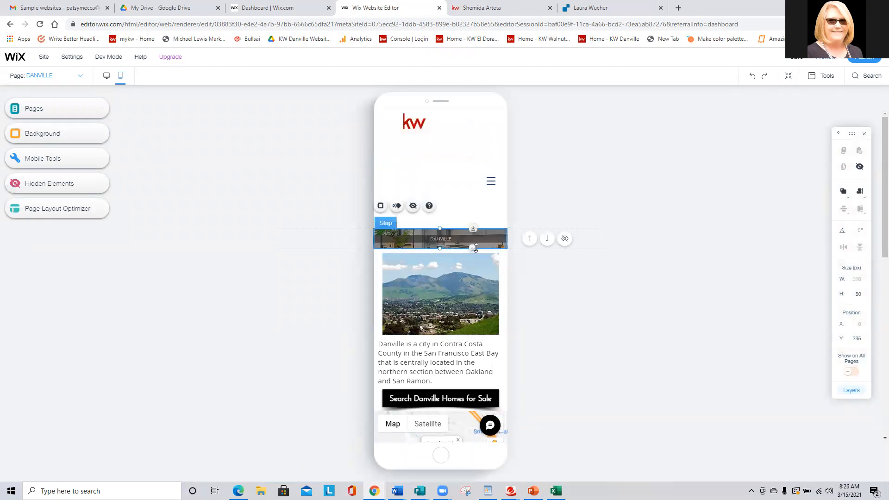
pyautogui.moveTo(474, 252); pyautogui.dragTo(479, 435)
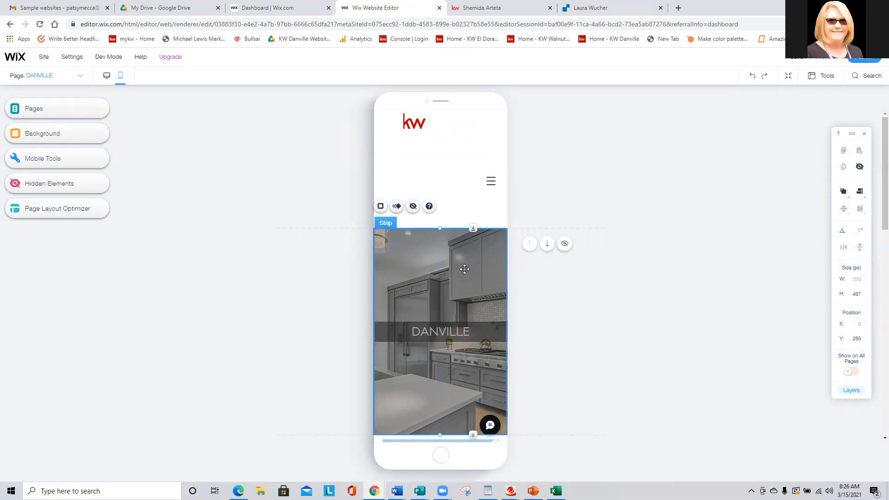
# Move the mobile banner strip up over the header area to about Y -7 and stretch its height to about 697 px.
pyautogui.moveTo(466, 271); pyautogui.dragTo(471, 151)
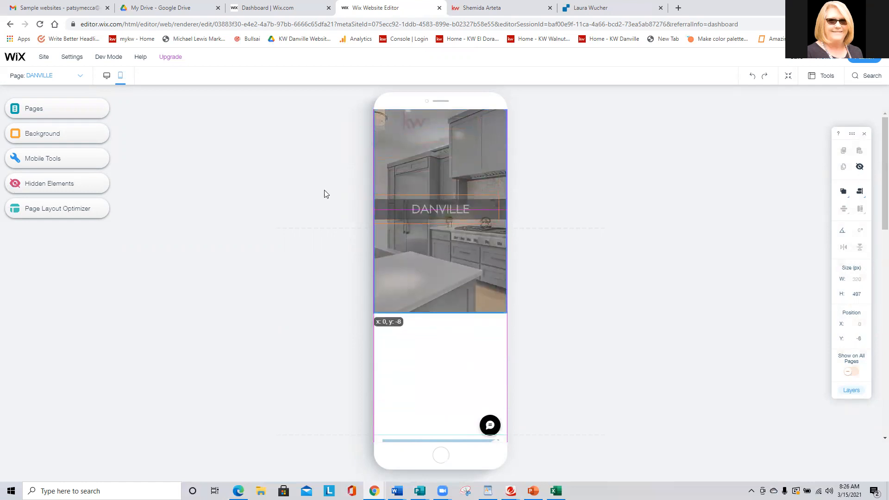
pyautogui.moveTo(324, 193); pyautogui.dragTo(260, 199)
pyautogui.moveTo(472, 313); pyautogui.dragTo(472, 395)
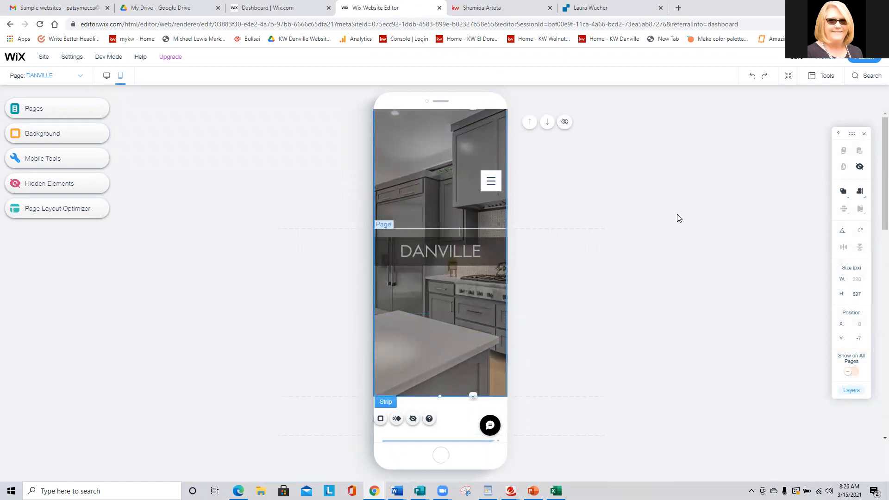
# Bring the mobile header in front of the banner strip, moving the strip down to uncover the header and back up behind it.
pyautogui.moveTo(841, 191)
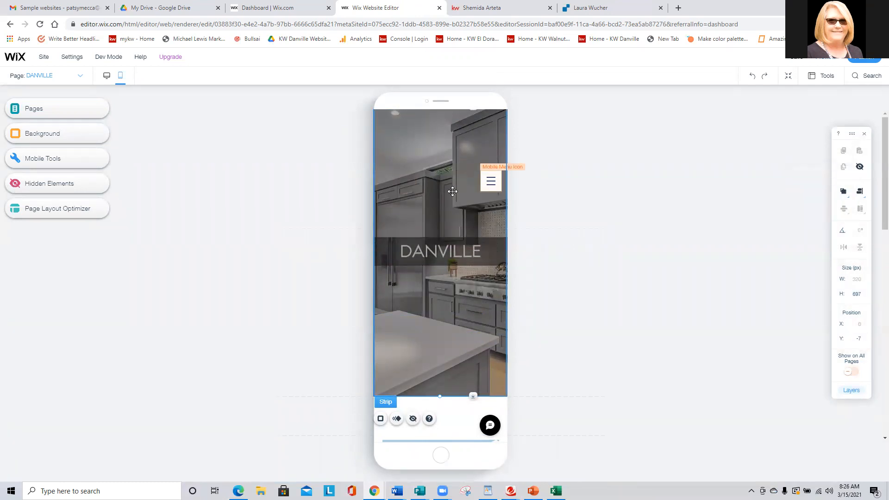
pyautogui.moveTo(433, 156); pyautogui.dragTo(428, 222)
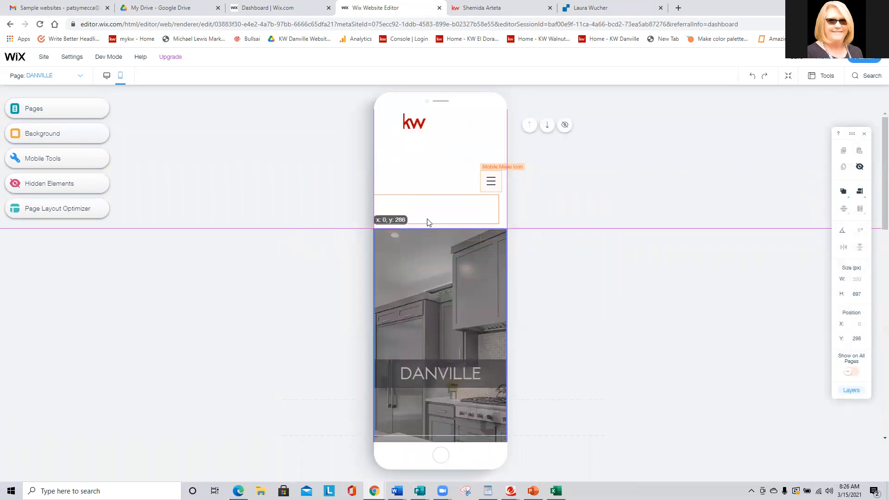
pyautogui.click(421, 175)
pyautogui.moveTo(844, 194)
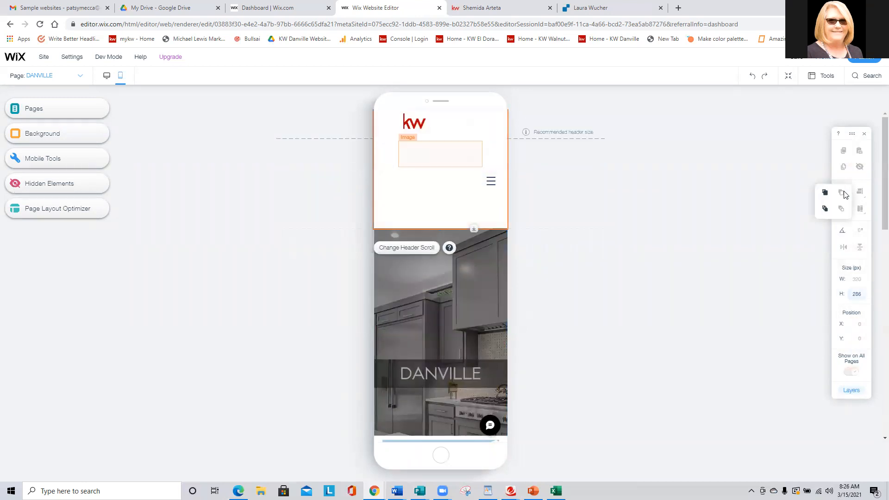
pyautogui.click(471, 257)
pyautogui.moveTo(472, 270); pyautogui.dragTo(481, 153)
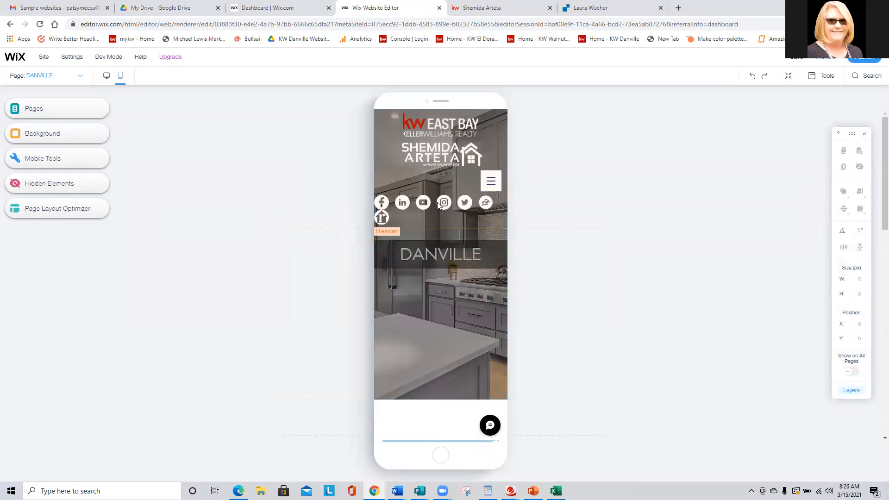
pyautogui.click(439, 205)
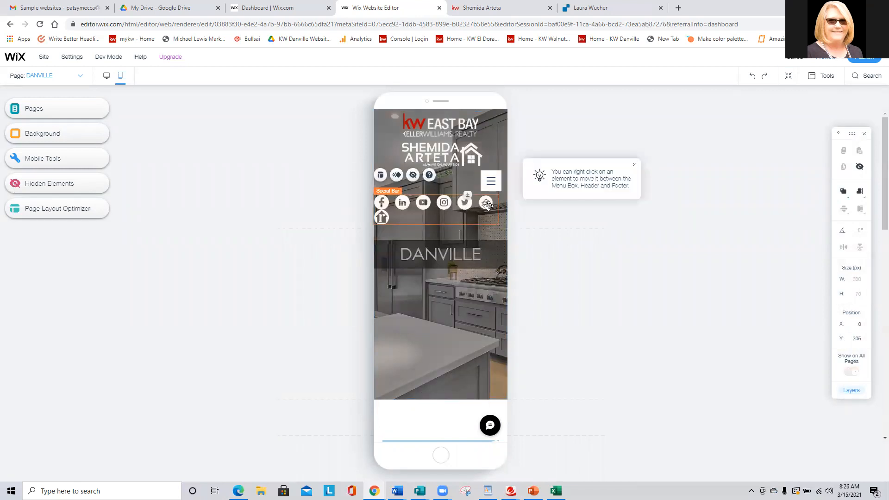
pyautogui.click(318, 211)
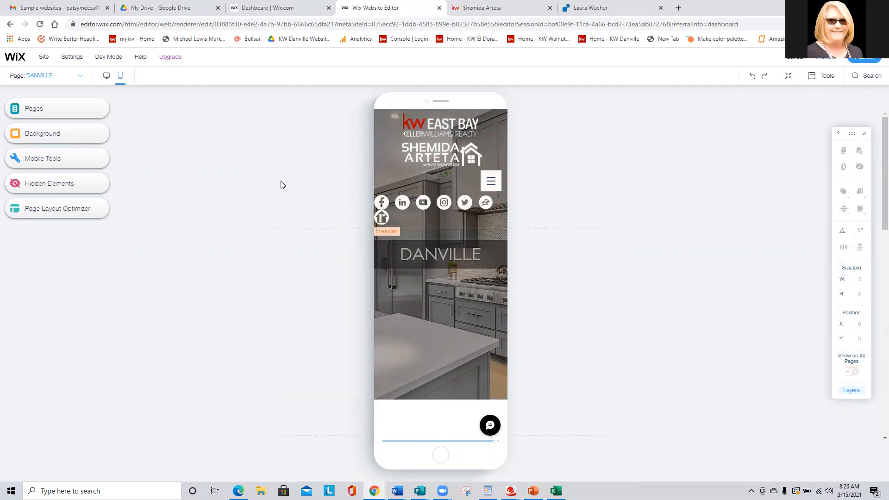
pyautogui.scroll(-2, 281, 184)
pyautogui.scroll(2, 280, 184)
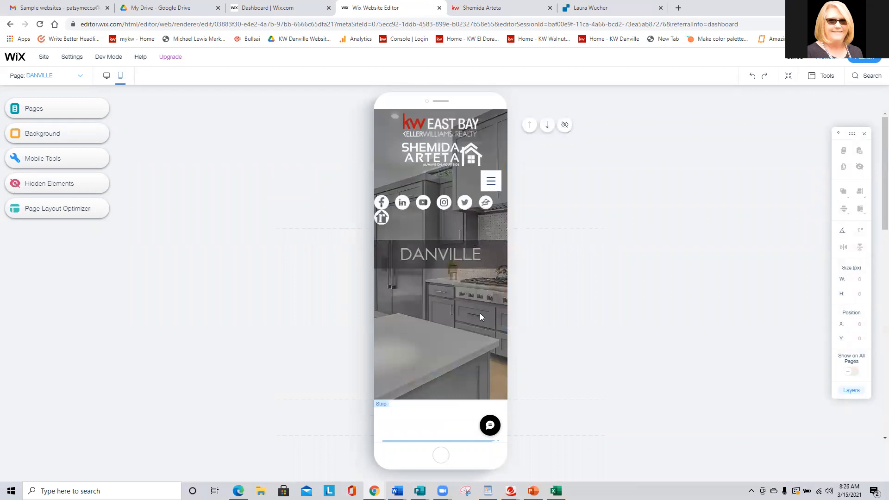
# Delete the empty space between the banner strip and the Danville photo in the mobile layout.
pyautogui.scroll(-2, 478, 307)
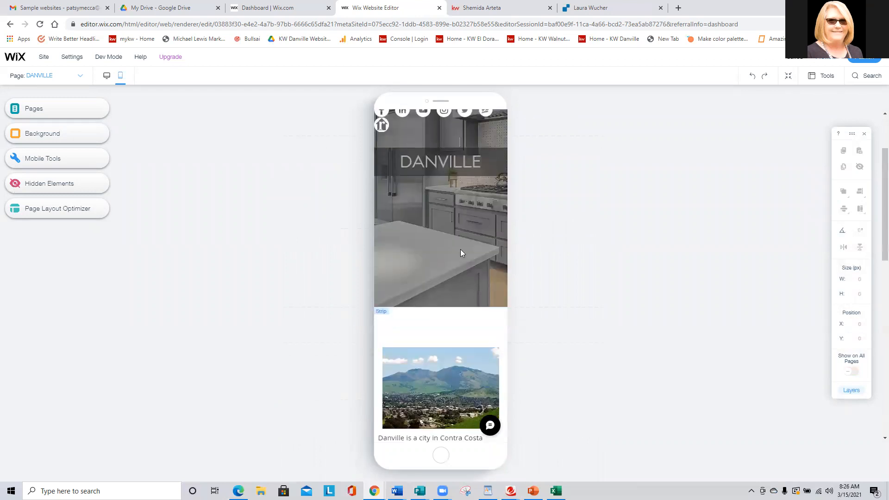
pyautogui.moveTo(538, 320)
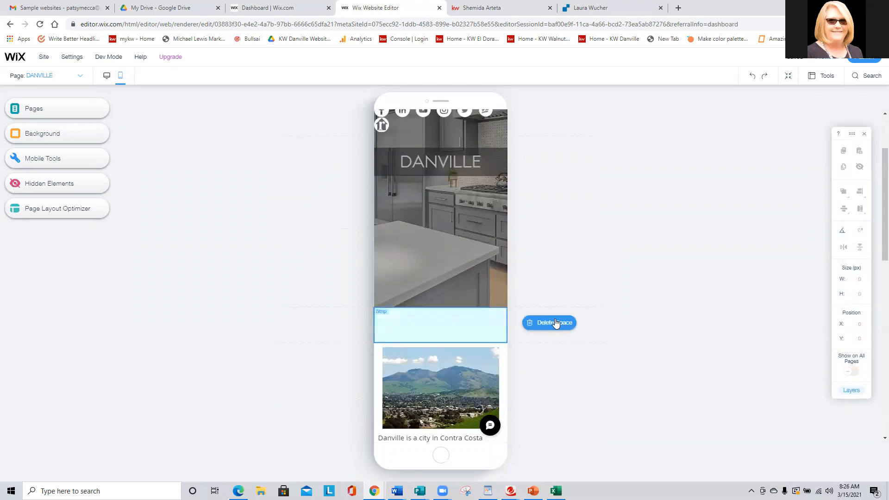
pyautogui.click(559, 323)
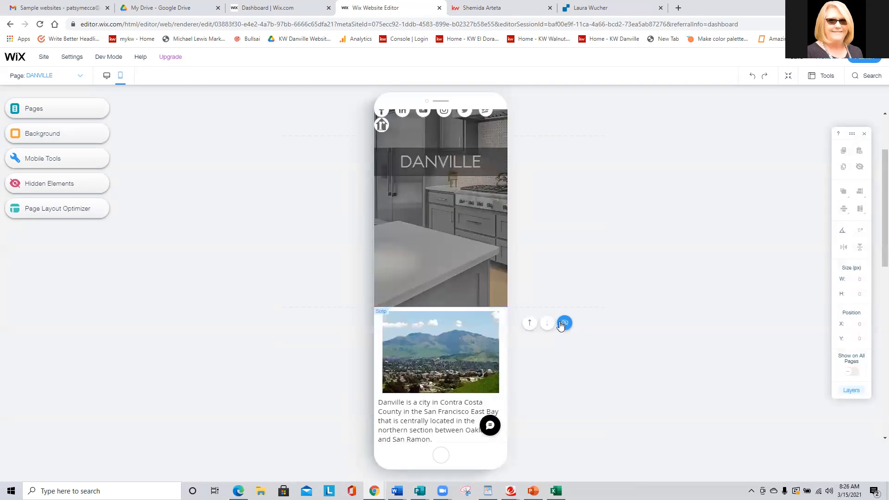
# Check the alignment options for the Danville photo in the mobile layout.
pyautogui.scroll(-2, 268, 255)
pyautogui.click(421, 262)
pyautogui.moveTo(859, 192)
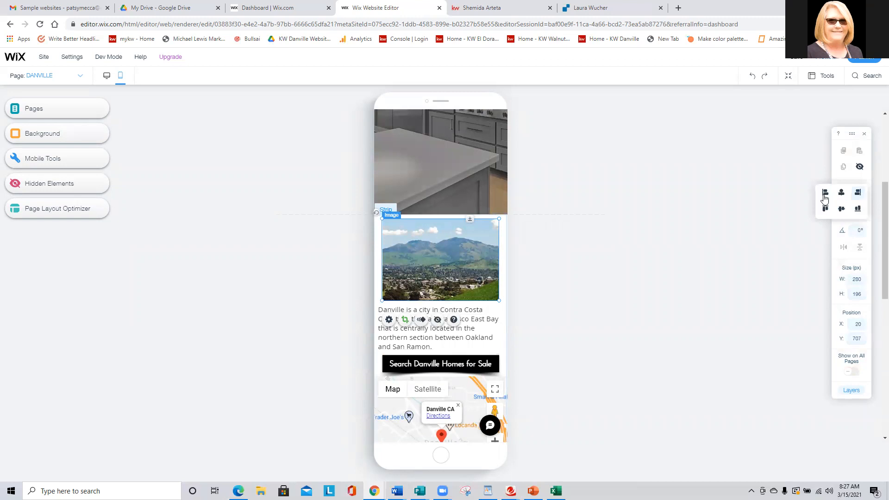
pyautogui.click(290, 257)
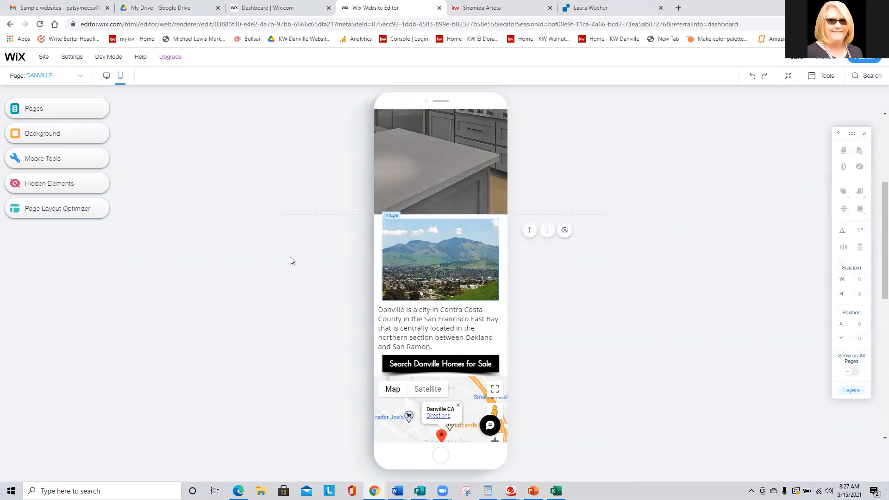
# Reduce the text size of the Search Danville Homes for Sale button to 18 px in the mobile layout.
pyautogui.scroll(-3, 289, 256)
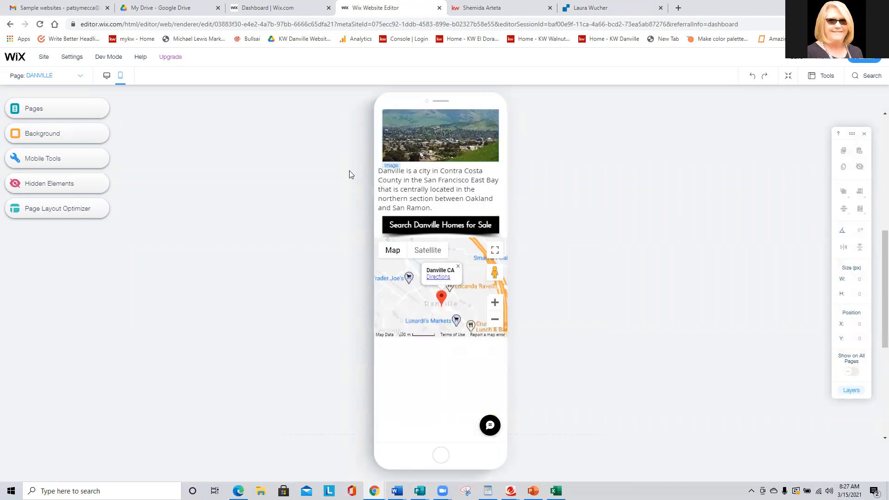
pyautogui.click(421, 227)
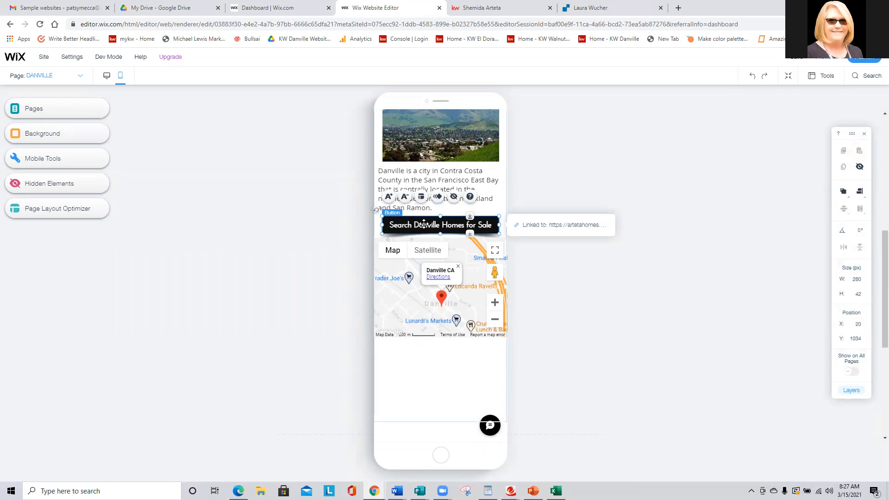
pyautogui.click(405, 197)
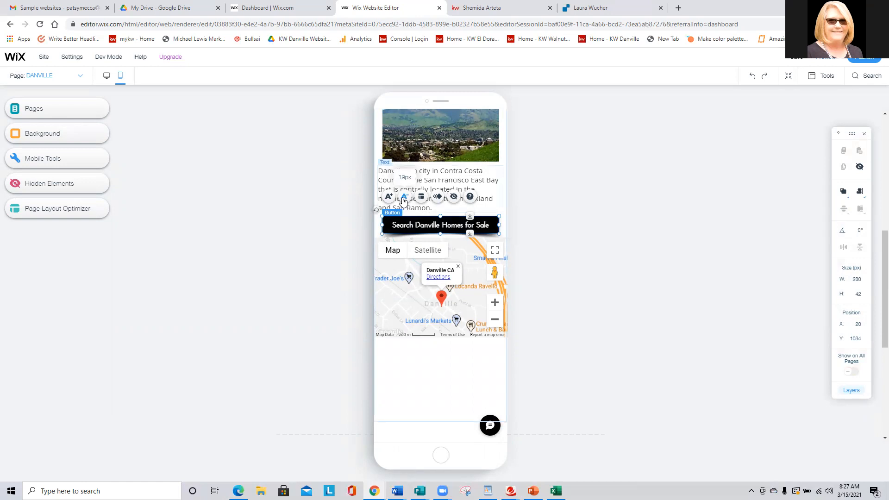
pyautogui.click(406, 199)
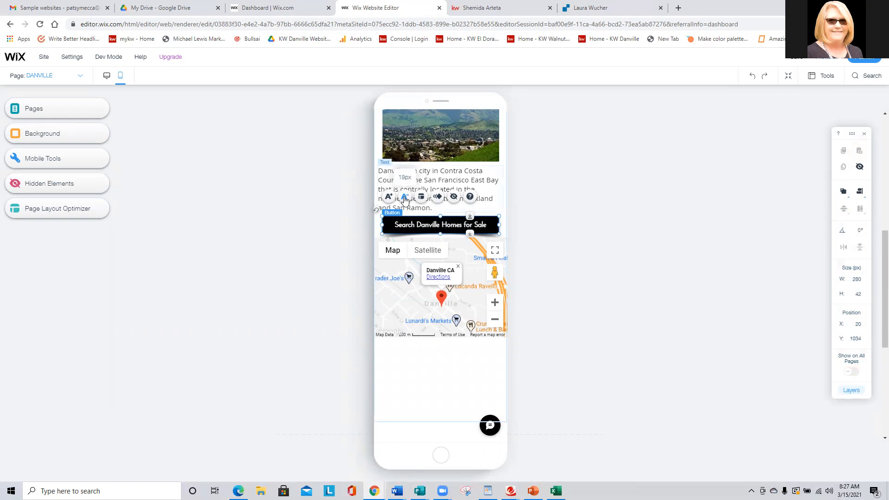
pyautogui.click(319, 224)
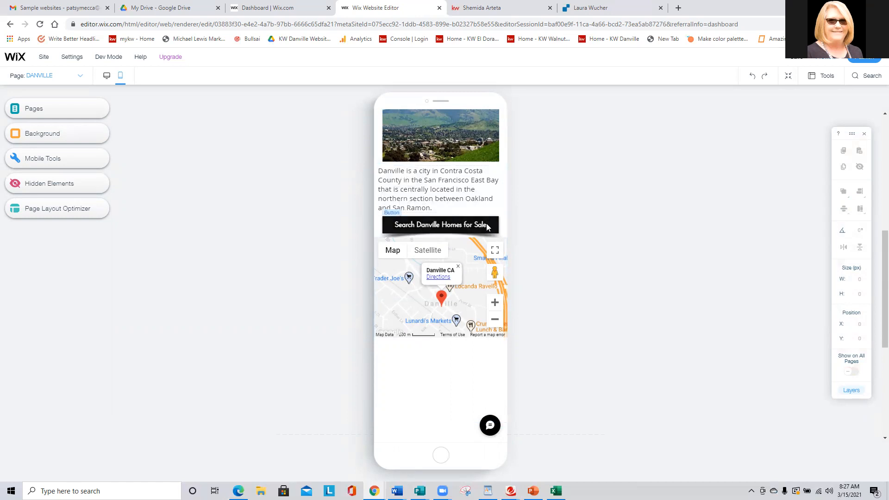
# Center the Search Danville Homes for Sale button horizontally in the mobile layout.
pyautogui.click(461, 224)
pyautogui.moveTo(499, 225); pyautogui.dragTo(498, 226)
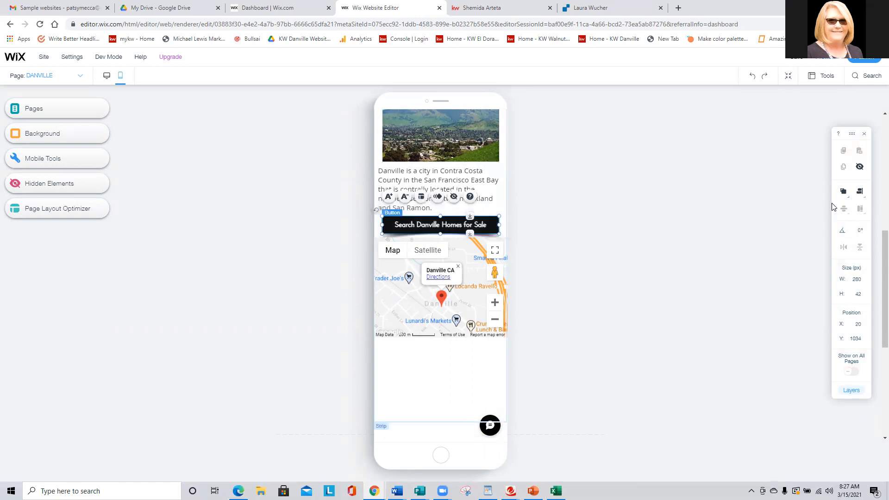
pyautogui.click(860, 190)
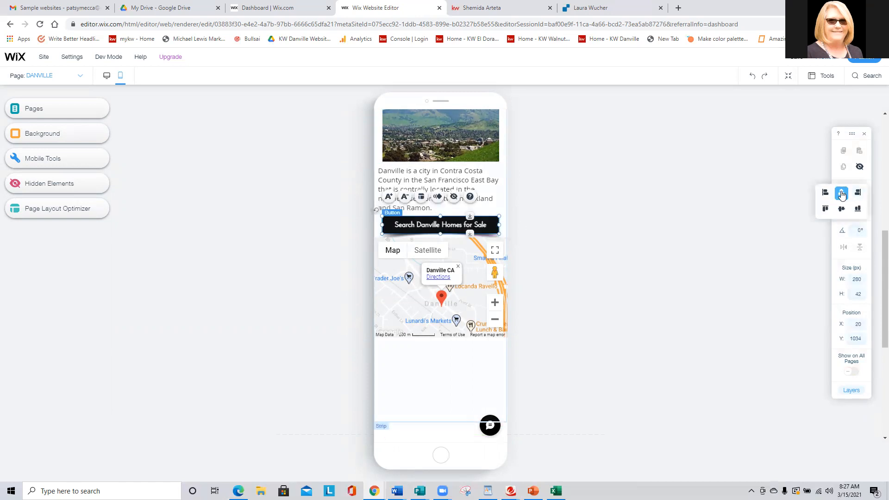
pyautogui.click(286, 263)
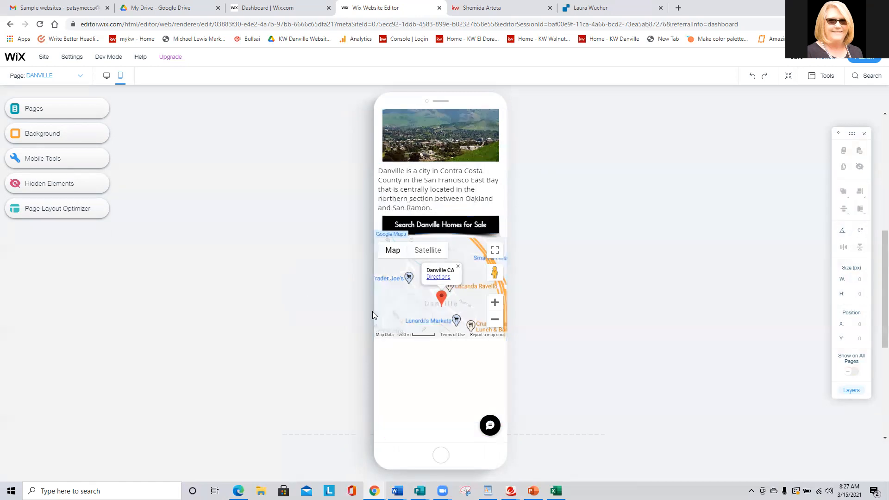
# Stretch the Google map downward to make it taller in the mobile layout.
pyautogui.click(409, 310)
pyautogui.moveTo(476, 345); pyautogui.dragTo(476, 386)
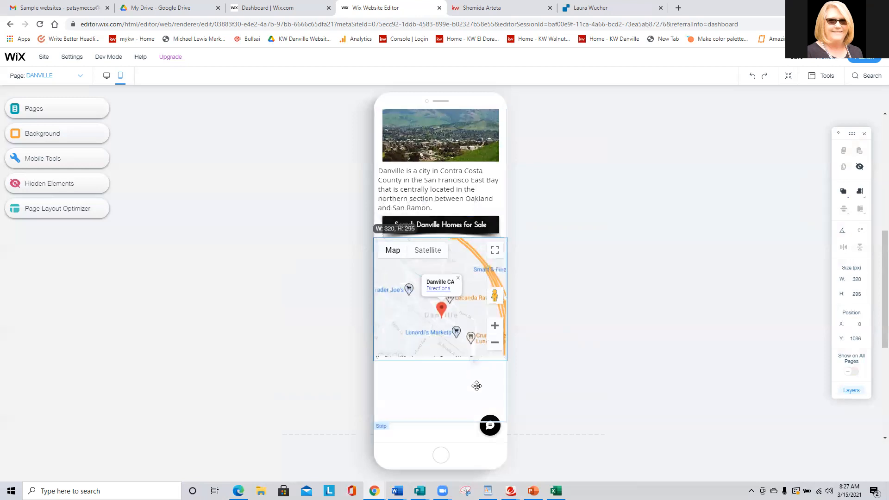
pyautogui.click(300, 331)
# Inspect the strip and the hidden text element between the map and the footer in the mobile layout.
pyautogui.scroll(-4, 285, 292)
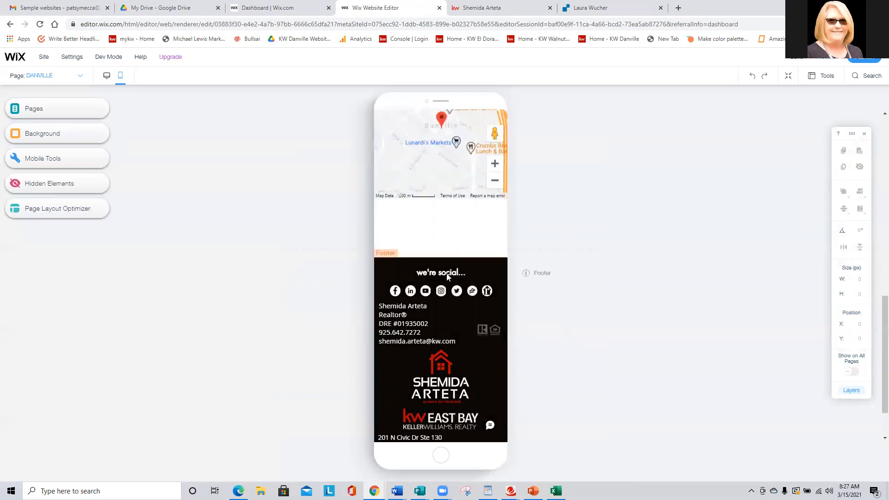
pyautogui.click(471, 244)
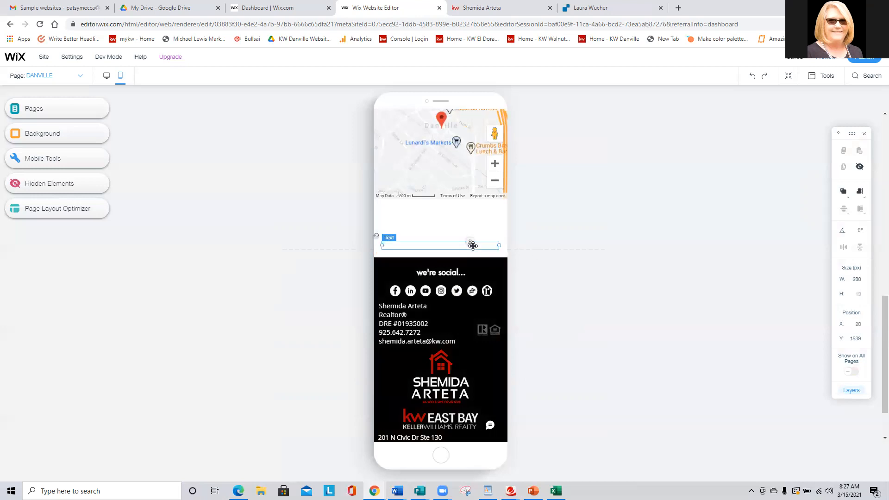
pyautogui.click(499, 222)
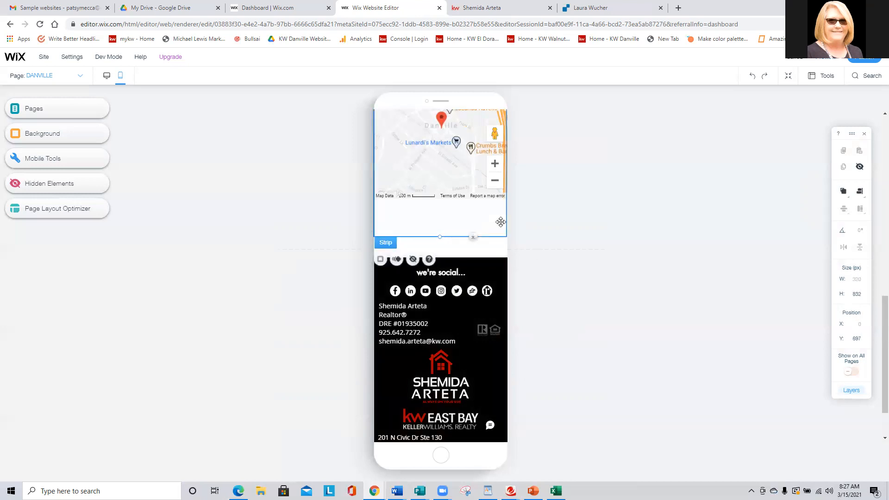
pyautogui.click(495, 253)
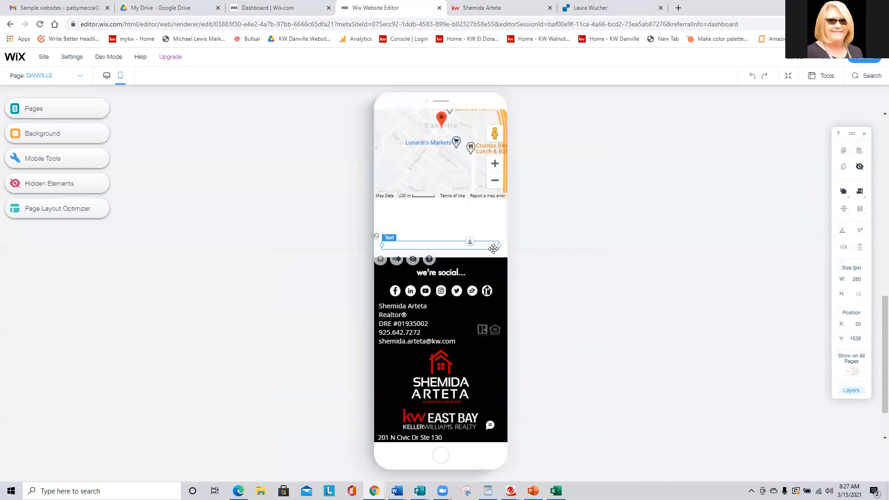
pyautogui.click(227, 222)
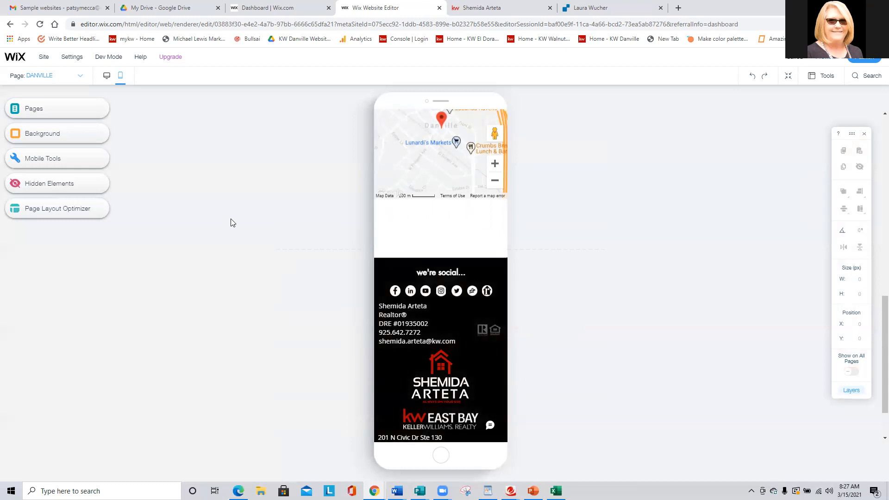
pyautogui.scroll(-2, 241, 231)
pyautogui.scroll(8, 243, 236)
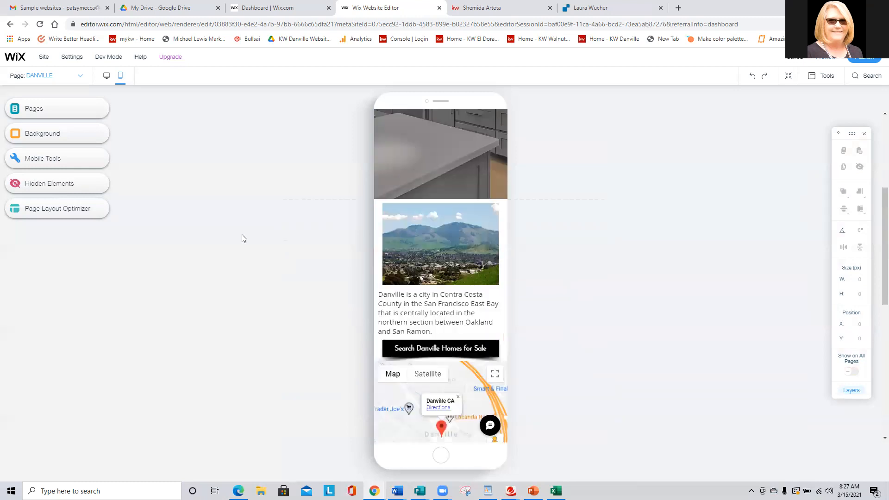
pyautogui.scroll(4, 243, 238)
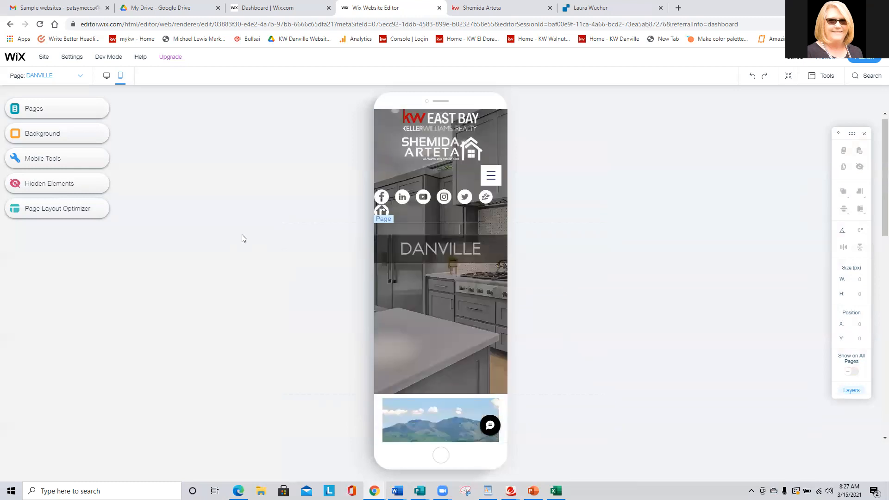
# Switch to the desktop layout and open the hidden text line between the map and the footer for editing.
pyautogui.click(106, 77)
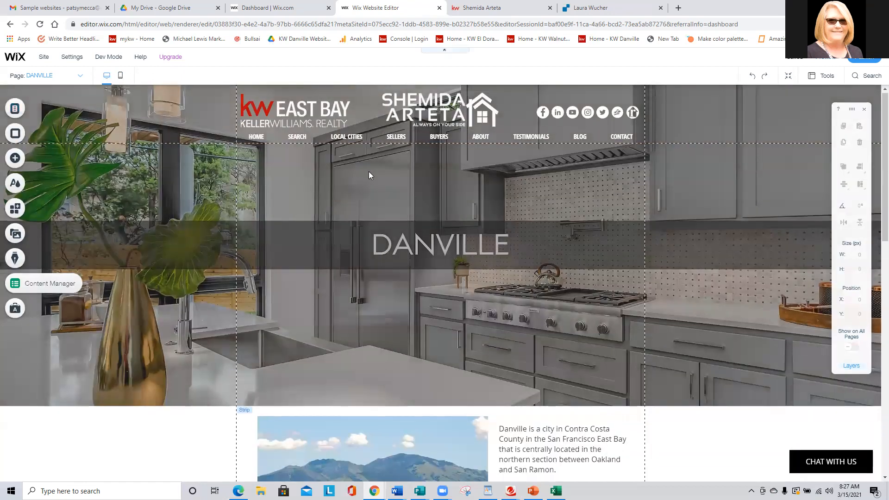
pyautogui.scroll(-6, 369, 173)
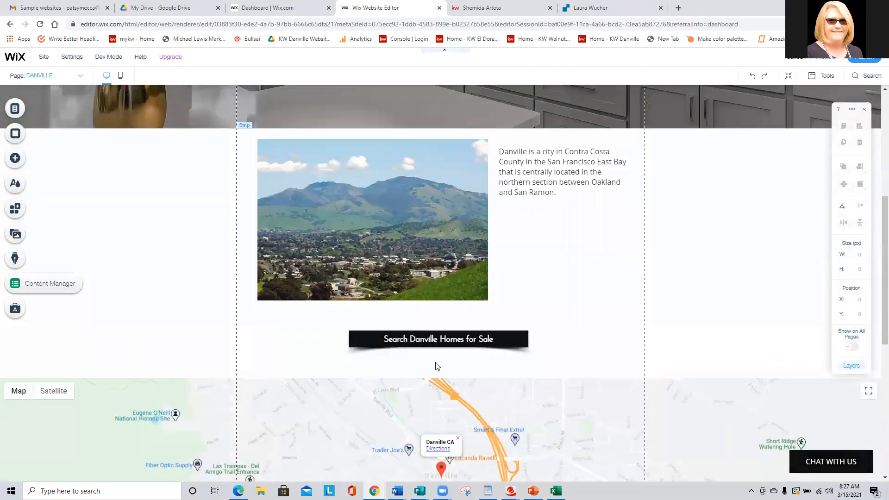
pyautogui.scroll(-5, 438, 366)
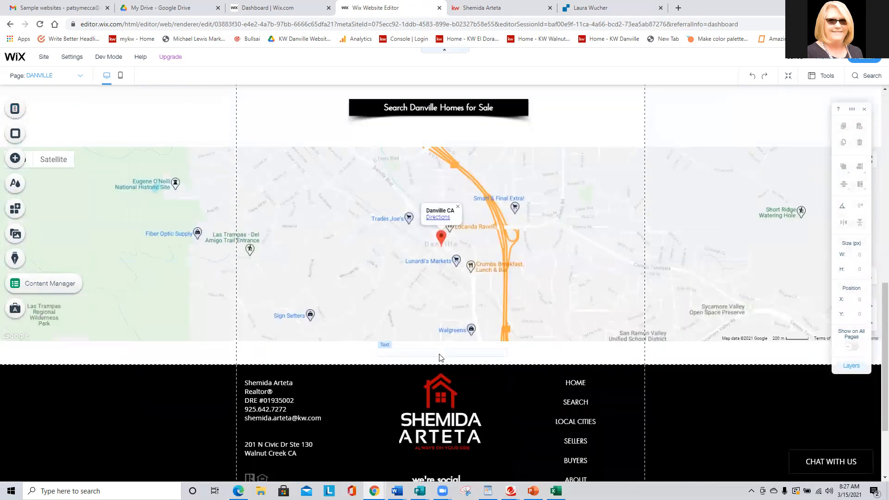
pyautogui.click(440, 354)
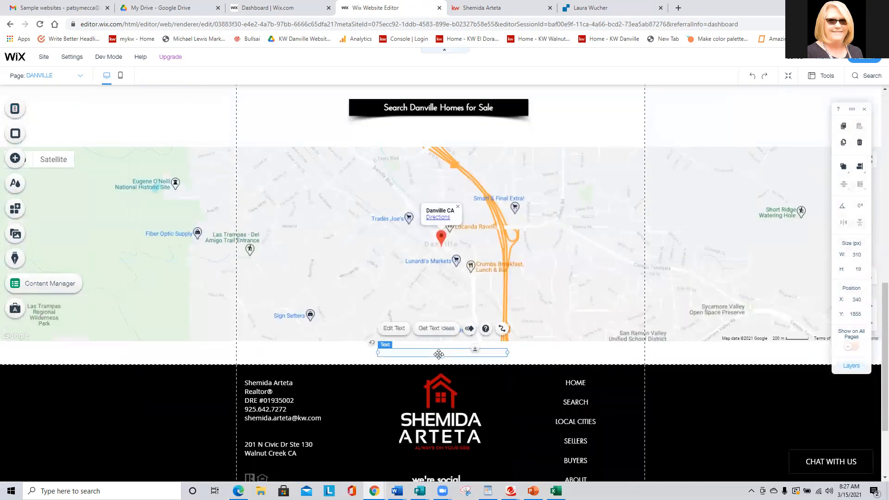
pyautogui.click(393, 328)
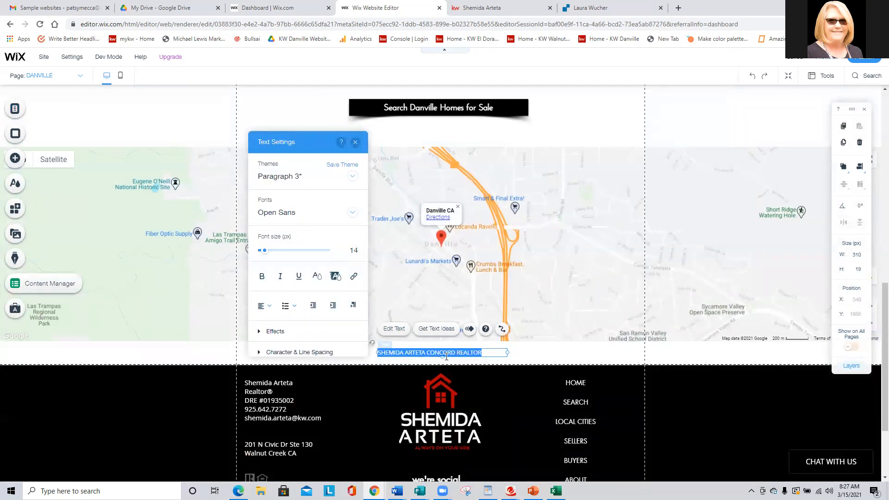
pyautogui.press('BackSpace')
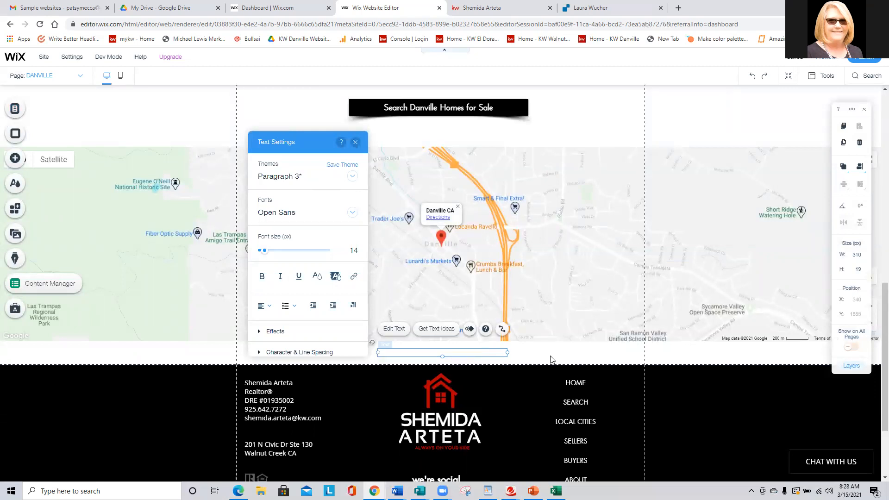
pyautogui.click(495, 339)
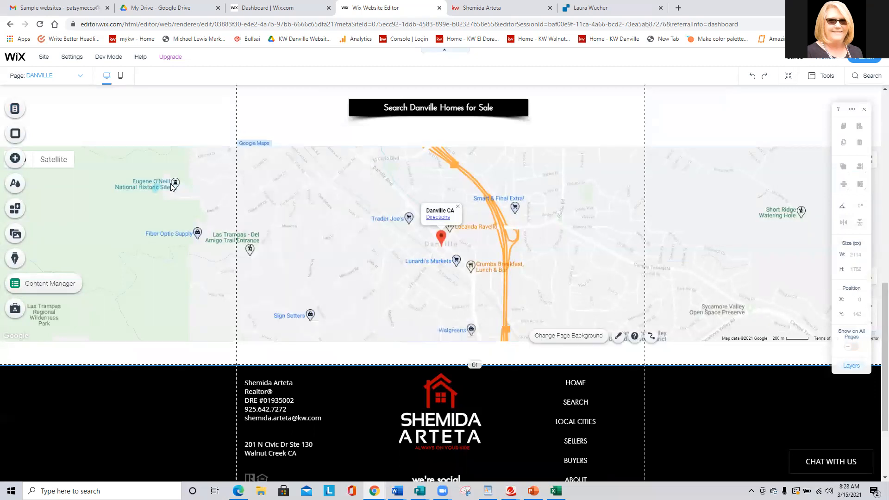
pyautogui.click(457, 356)
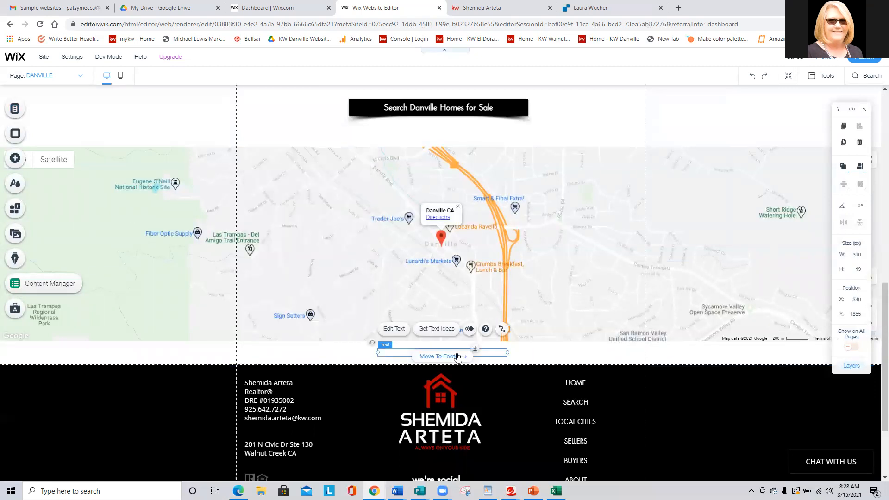
# Check the page list and the themed text options for adding text, and reselect the hidden text line below the map.
pyautogui.click(14, 111)
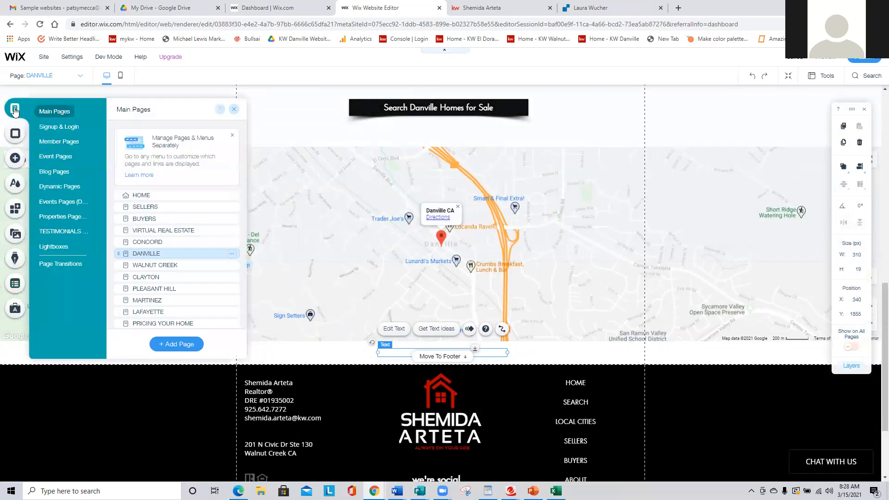
pyautogui.click(15, 160)
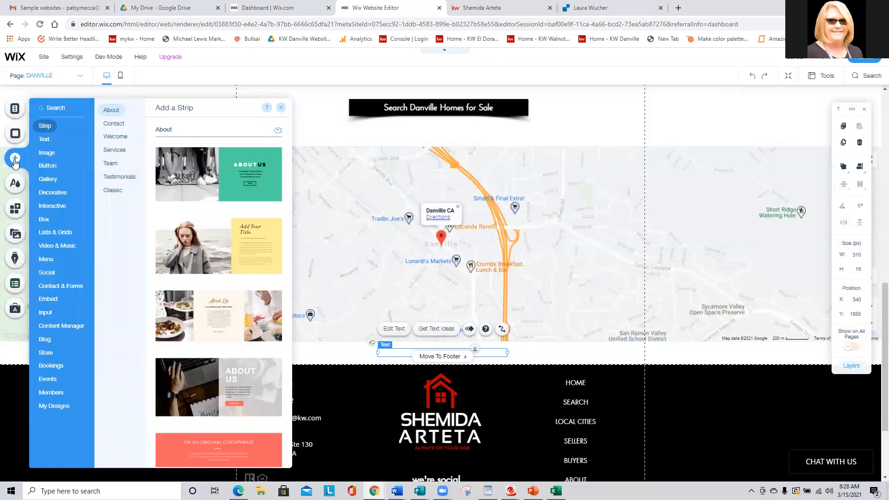
pyautogui.click(42, 140)
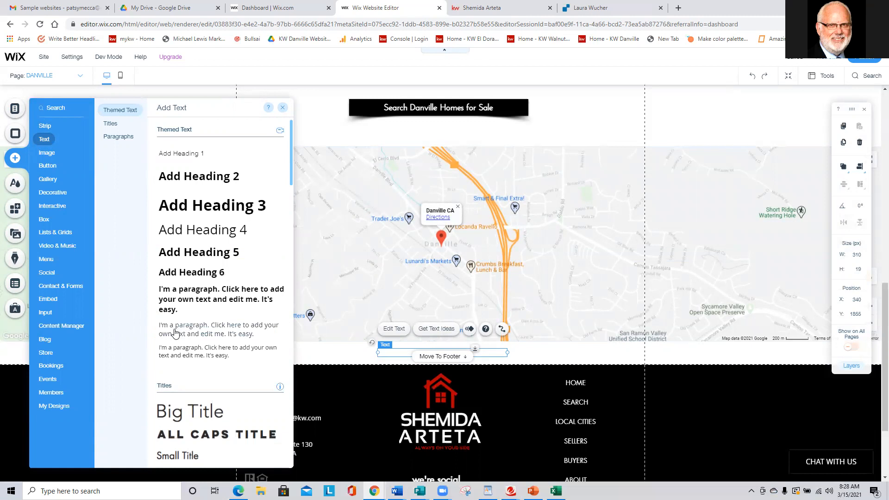
pyautogui.click(532, 355)
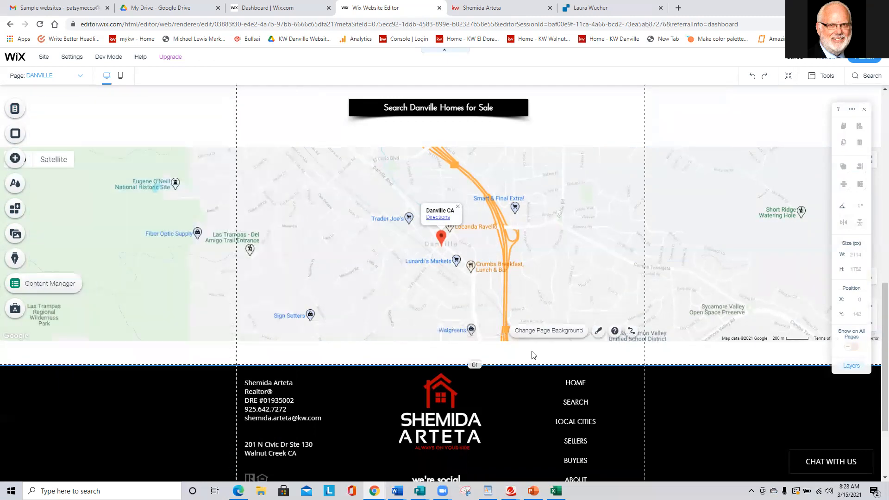
pyautogui.click(470, 355)
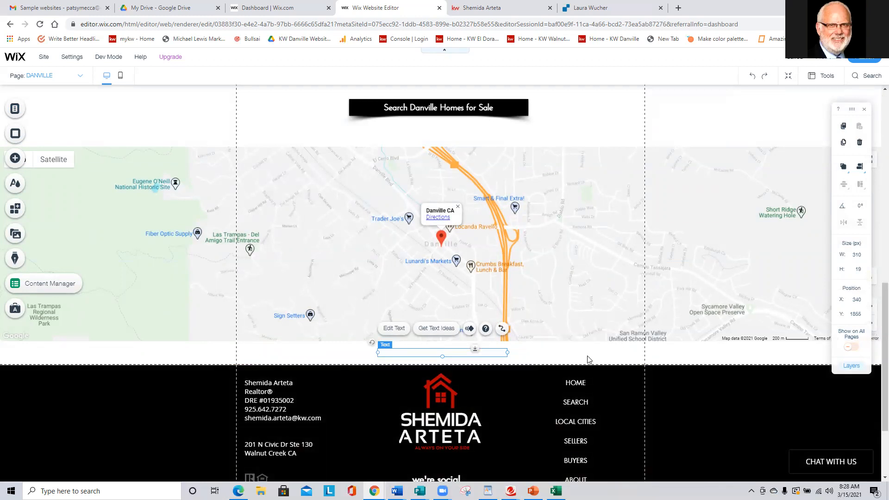
pyautogui.click(588, 360)
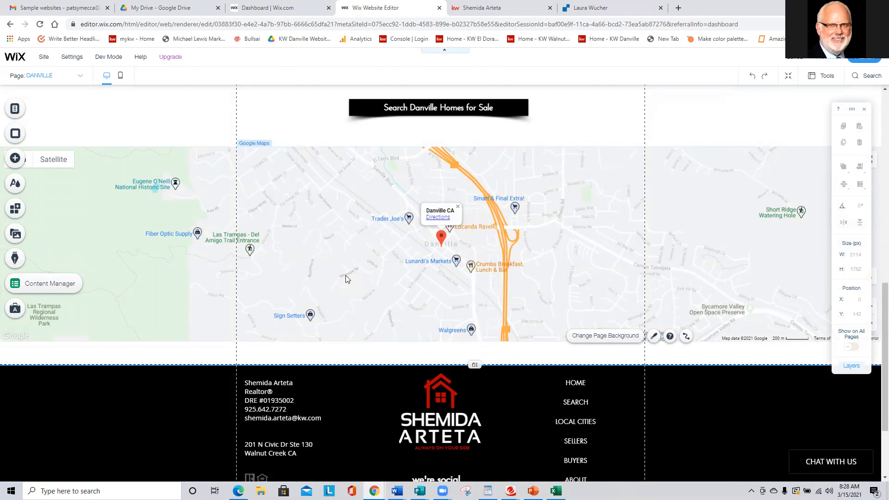
# Switch to the Keller Williams home search site and look up "blac" in place of Danville, CA, clearing the entry.
pyautogui.click(500, 7)
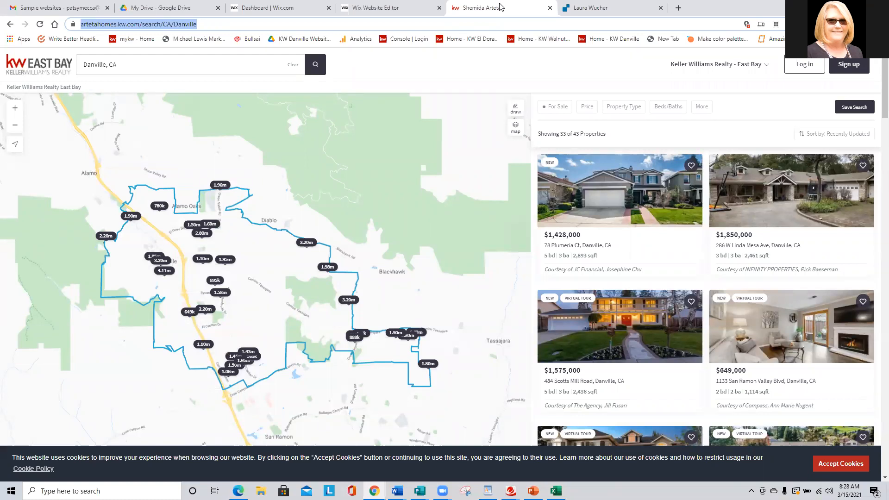
pyautogui.click(135, 64)
pyautogui.moveTo(145, 63); pyautogui.dragTo(2, 43)
pyautogui.write('blac')
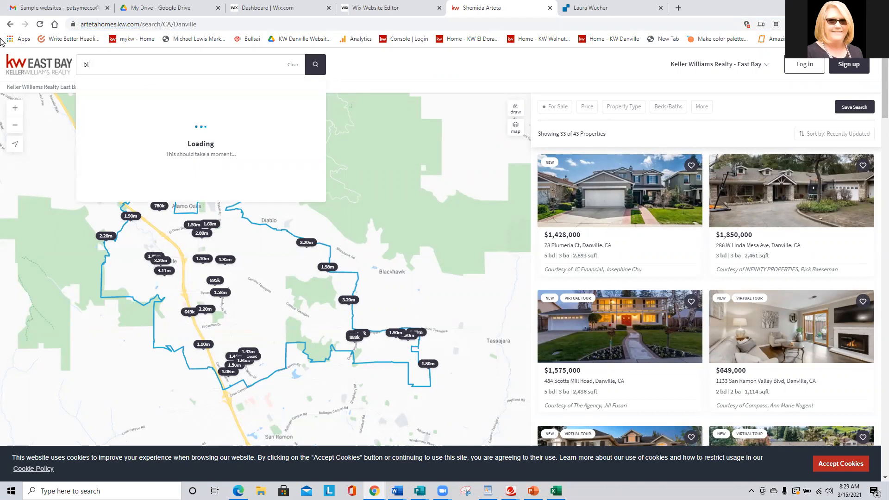
pyautogui.press('BackSpace')
pyautogui.press('BackSpace')
pyautogui.press('BackSpace')
pyautogui.press('BackSpace')
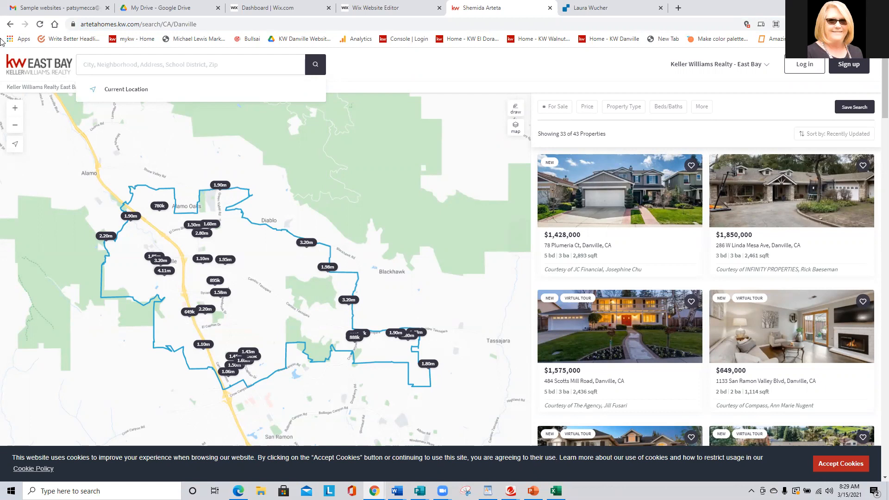
# Look up Oakmont in the property location search.
pyautogui.write('Oakmont')
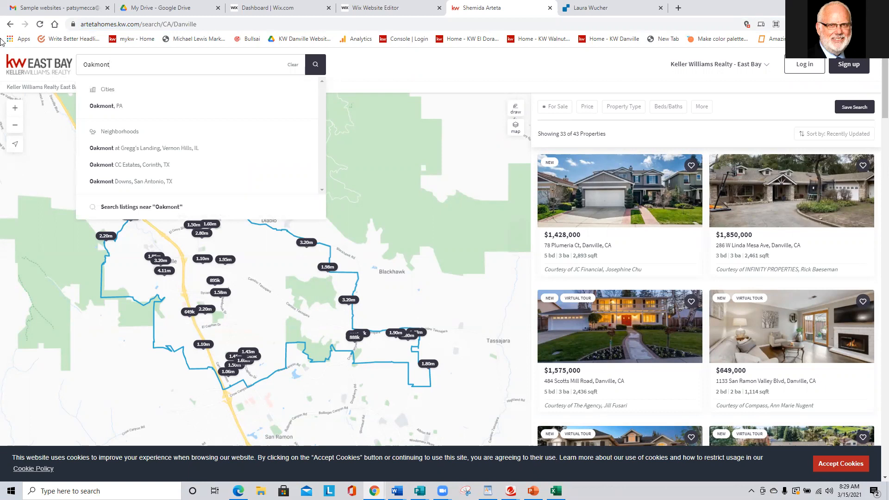
pyautogui.press('BackSpace')
pyautogui.press('BackSpace')
pyautogui.press('BackSpace')
pyautogui.press('BackSpace')
pyautogui.press('BackSpace')
pyautogui.press('BackSpace')
pyautogui.press('BackSpace')
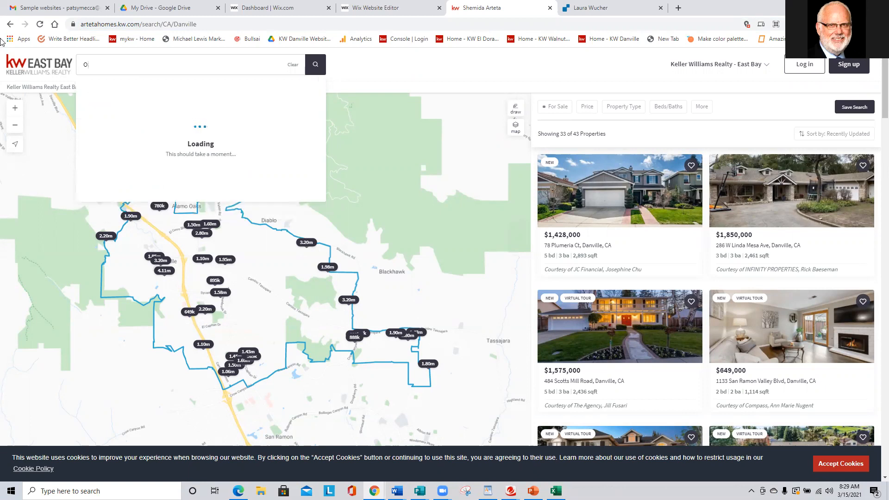
# Search home listings for the Burbank Gardens neighborhood in Santa Rosa, CA, and select the results page's web address.
pyautogui.write('B')
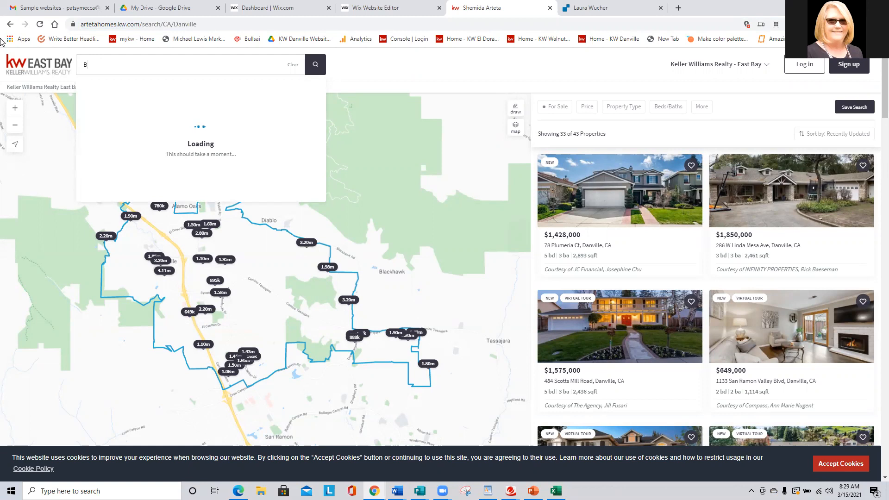
pyautogui.write('urbank Gardens')
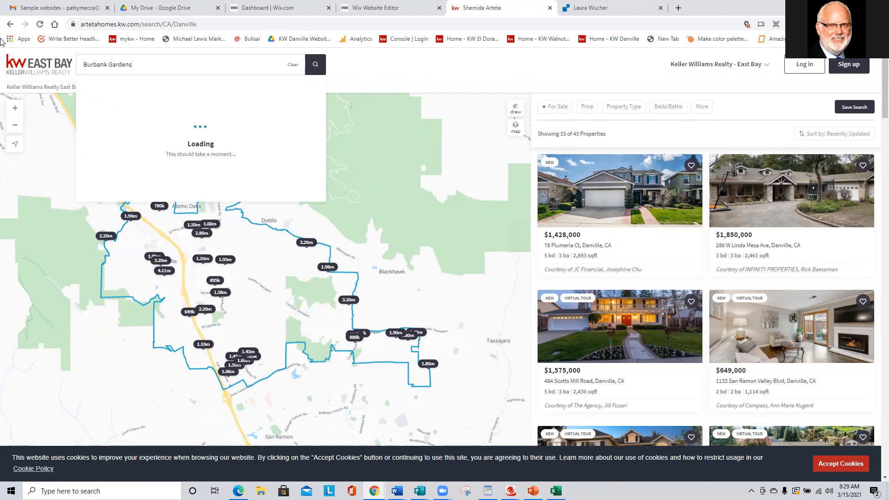
pyautogui.write(', S')
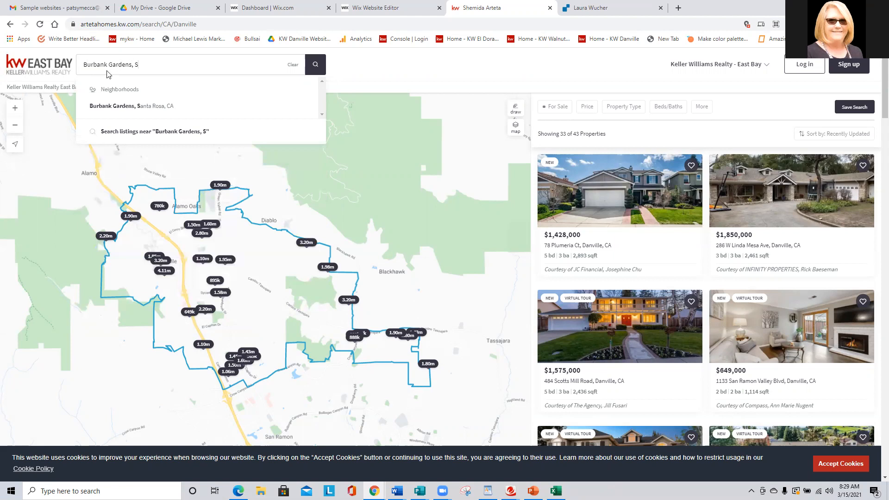
pyautogui.click(136, 108)
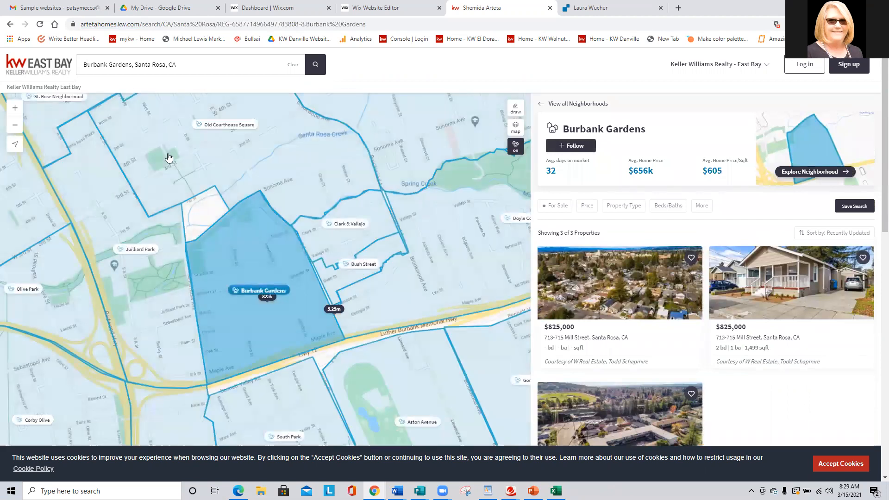
pyautogui.click(306, 26)
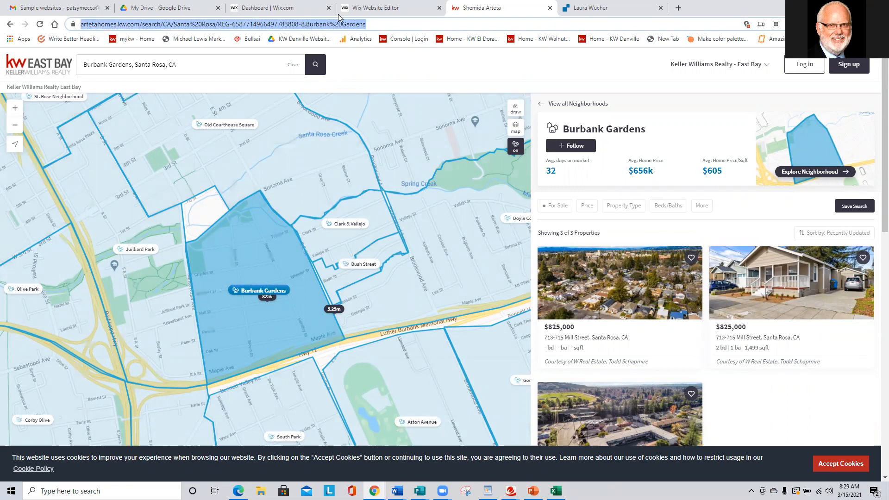
# Switch to the Wix editor, change the Danville page to the mobile layout and open its mobile menu for editing.
pyautogui.click(387, 8)
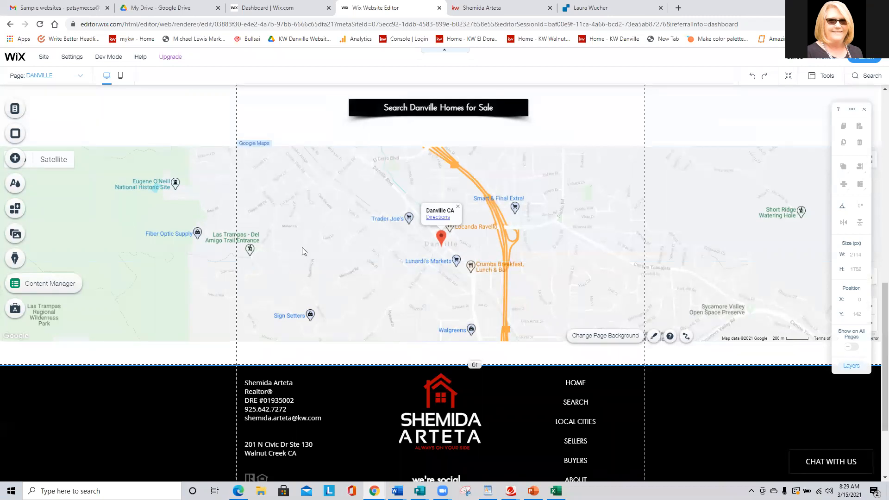
pyautogui.scroll(15, 301, 250)
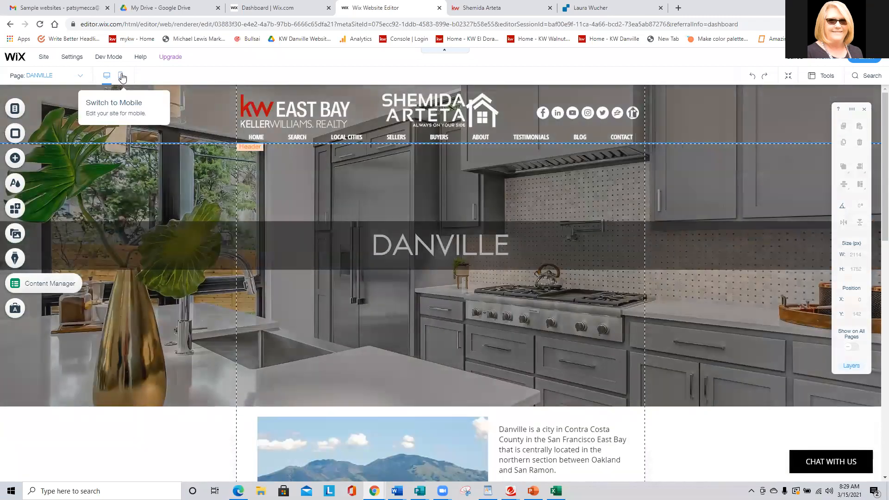
pyautogui.click(121, 77)
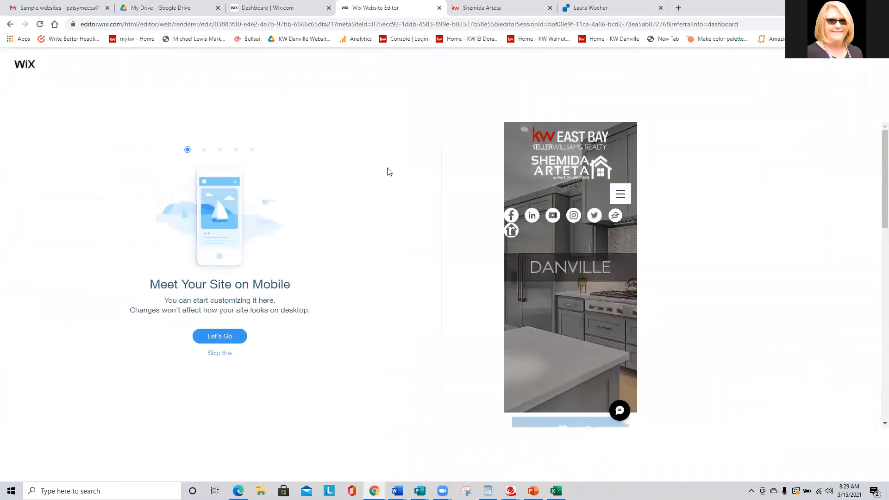
pyautogui.click(220, 354)
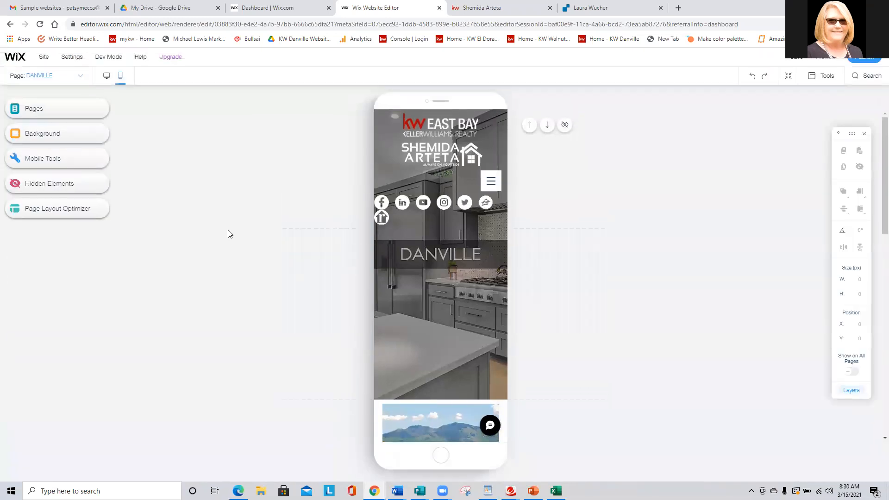
pyautogui.click(491, 182)
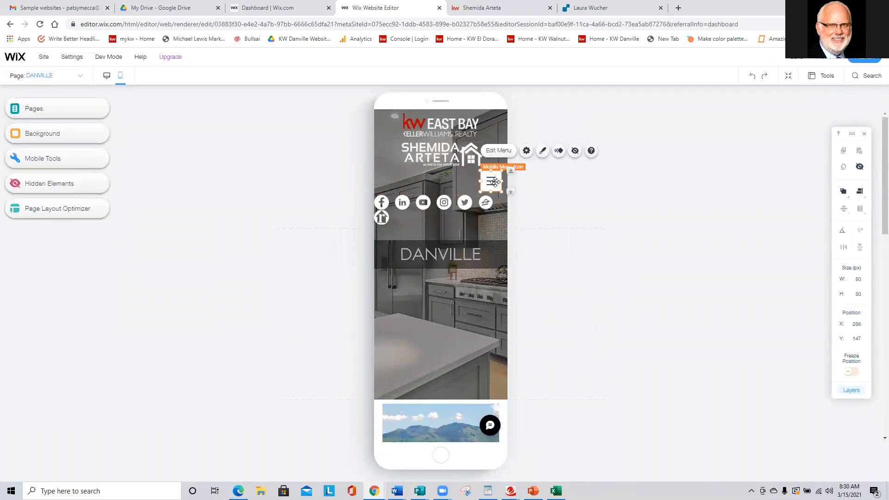
pyautogui.click(492, 182)
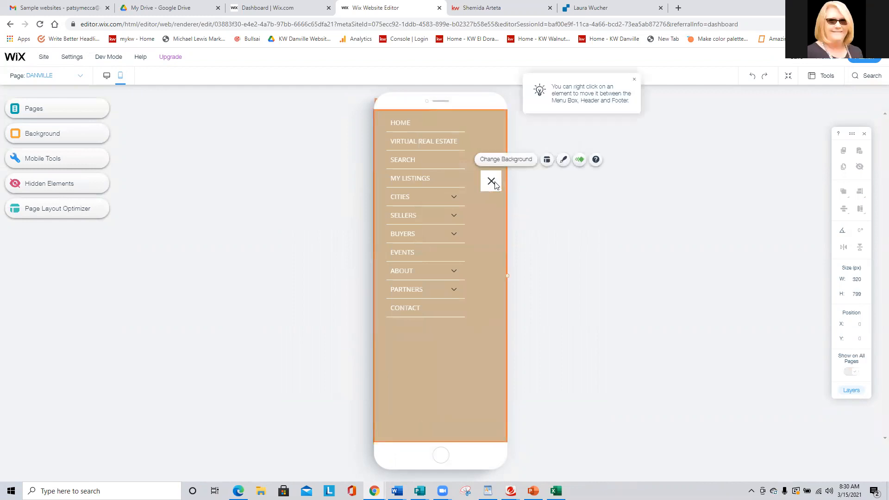
# Add the DANVILLE site page as an item of the mobile menu.
pyautogui.click(417, 197)
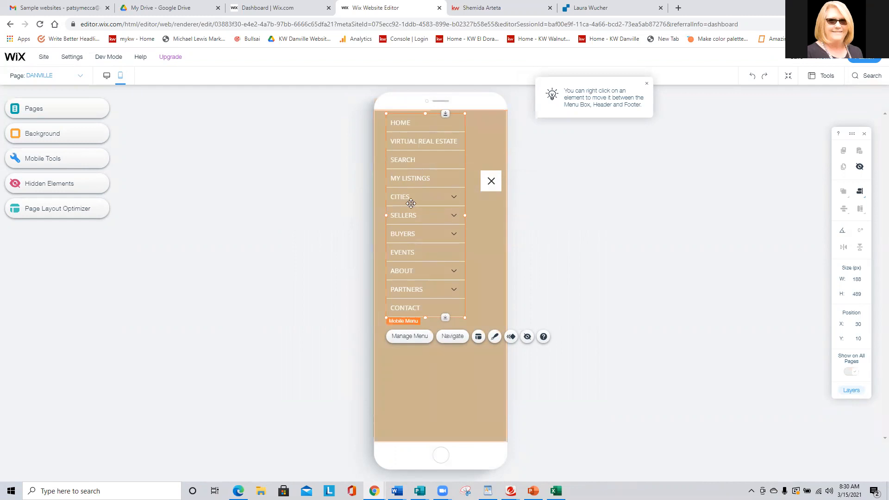
pyautogui.click(410, 337)
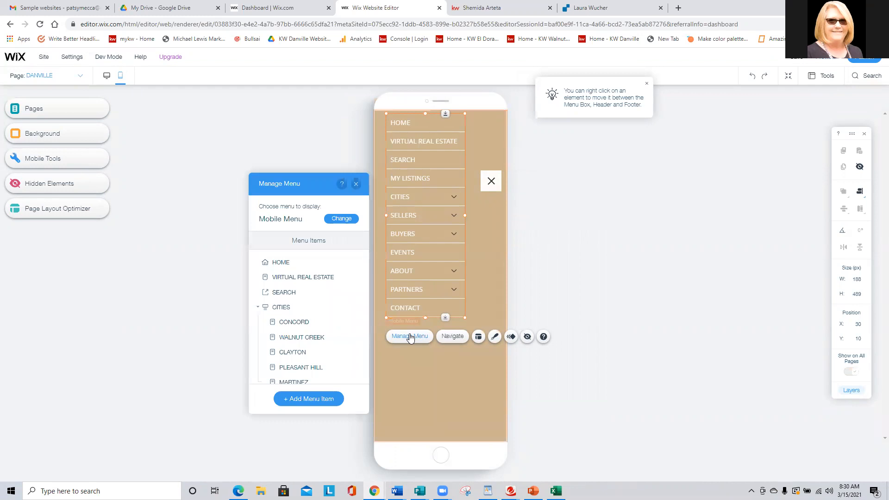
pyautogui.click(310, 401)
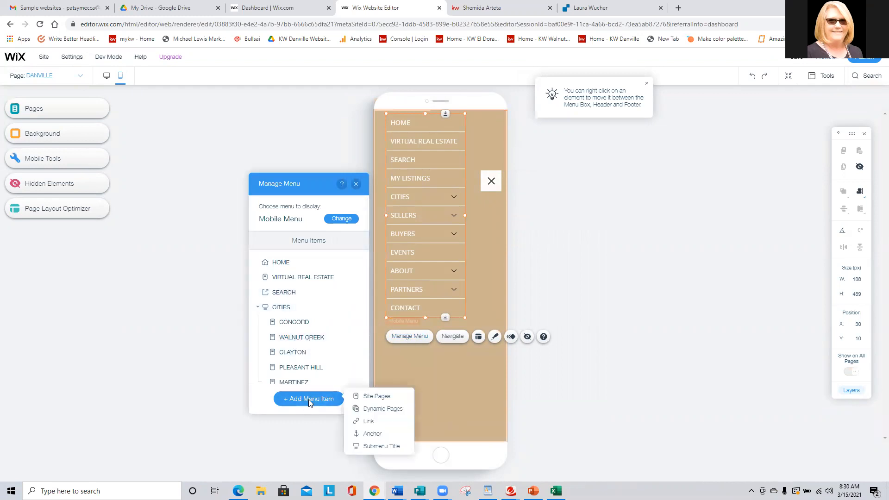
pyautogui.click(365, 397)
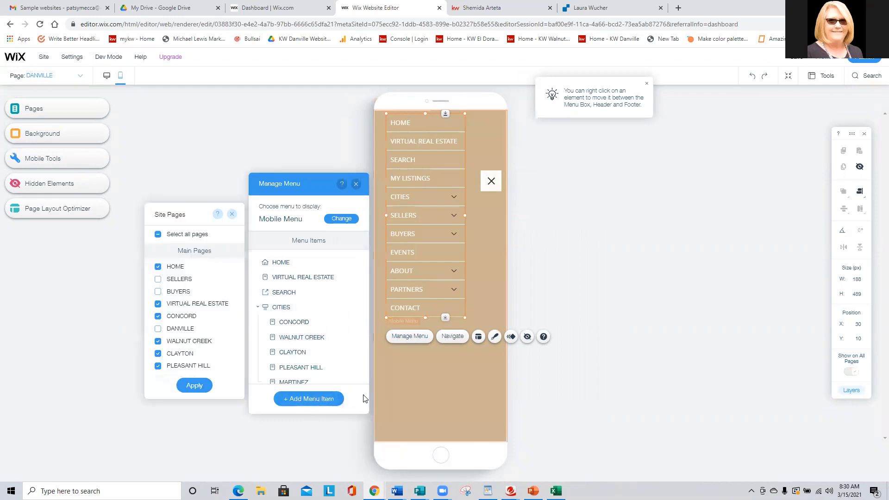
pyautogui.click(158, 328)
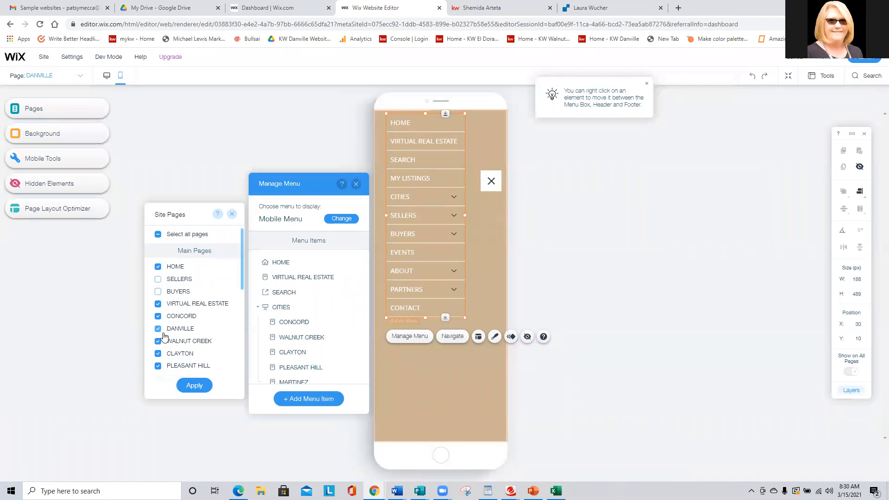
pyautogui.click(193, 386)
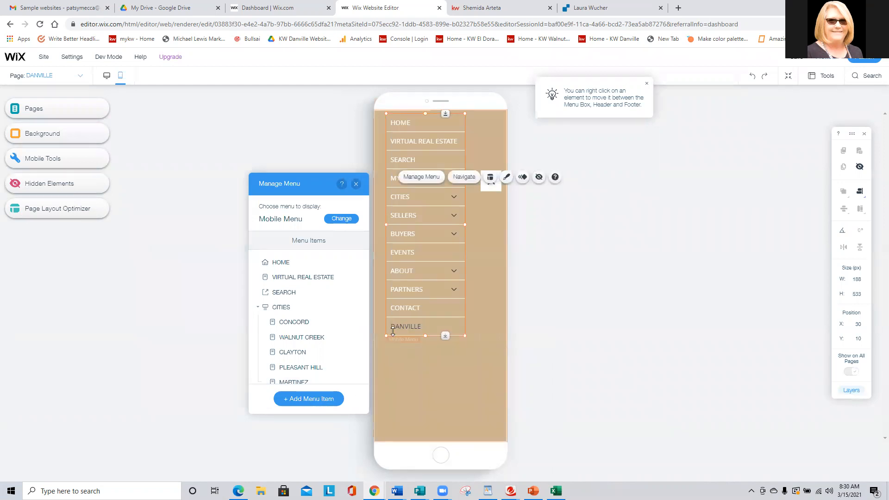
# Move DANVILLE under CITIES in the mobile menu, between PLEASANT HILL and MARTINEZ, and finish managing the menu.
pyautogui.scroll(-5, 318, 320)
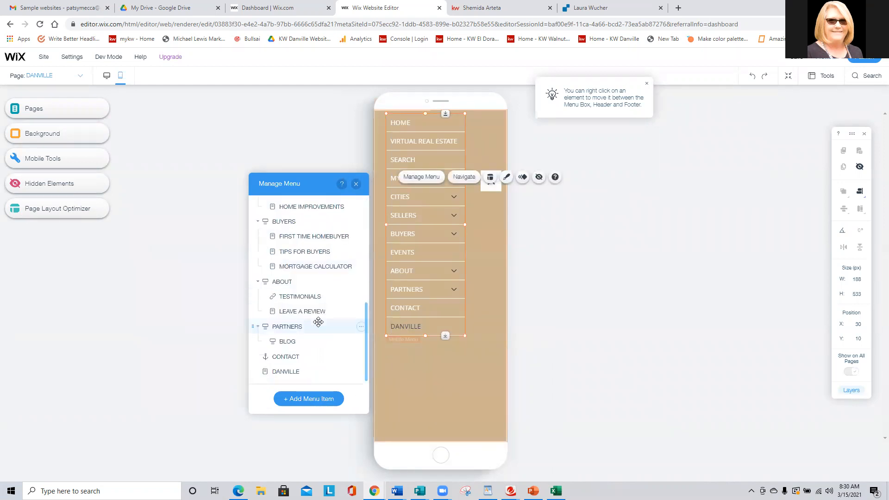
pyautogui.moveTo(253, 368); pyautogui.dragTo(276, 286)
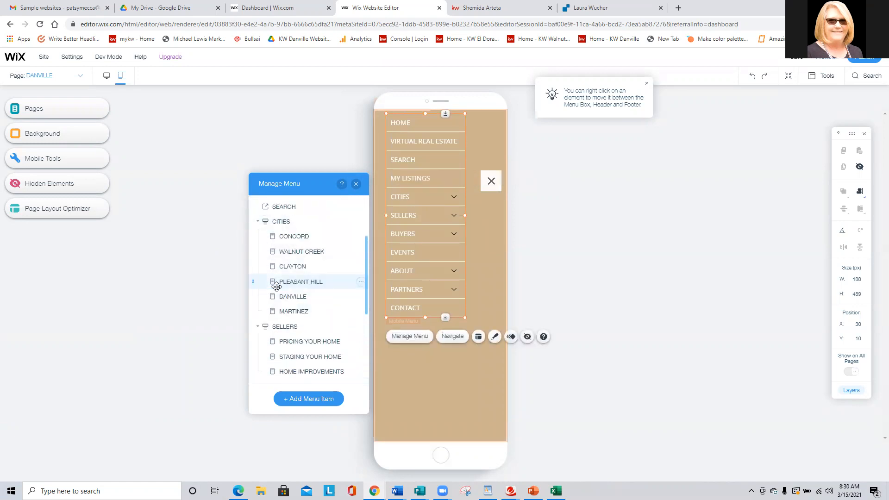
pyautogui.click(355, 186)
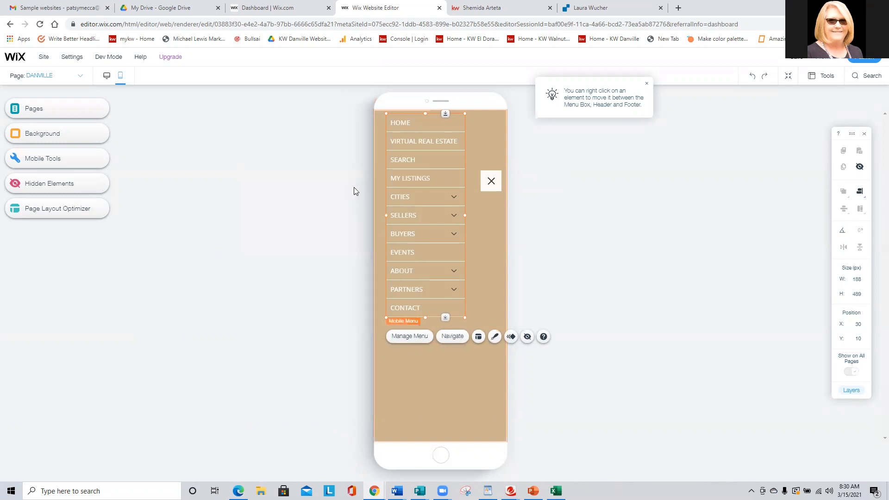
pyautogui.click(353, 187)
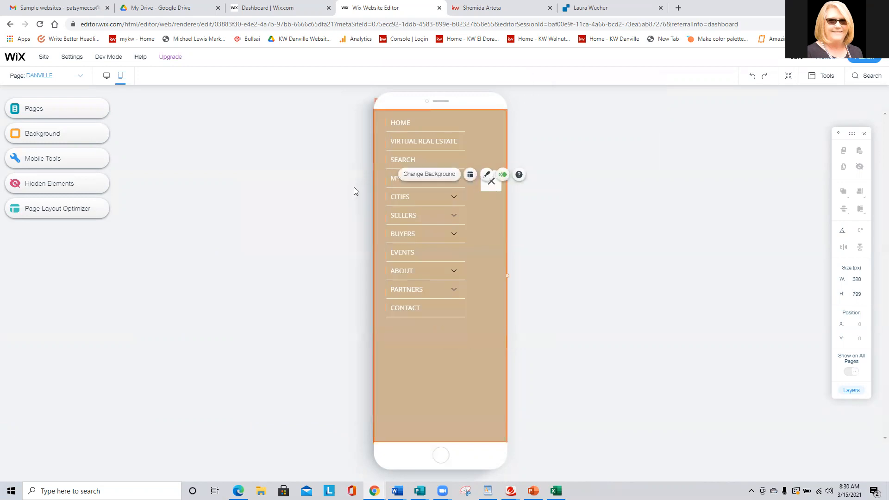
# Return to the desktop layout and check the Adding New City Pages steps in the PowerPoint slide.
pyautogui.click(107, 76)
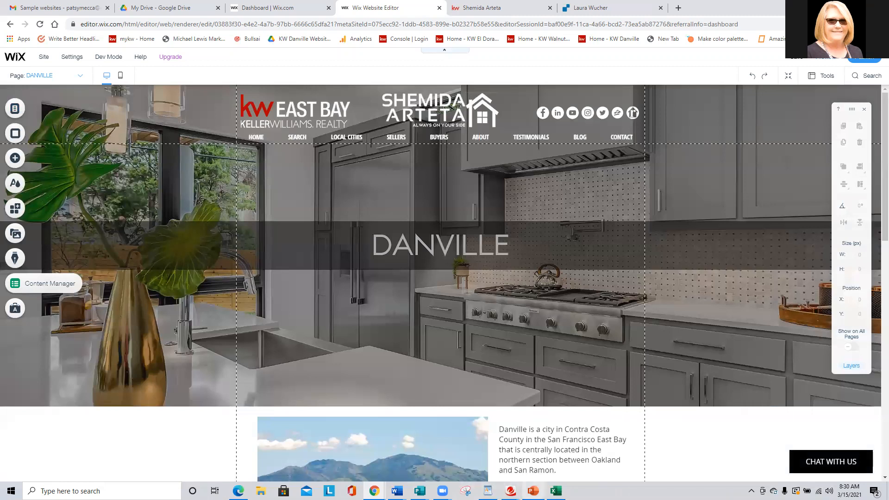
pyautogui.click(533, 491)
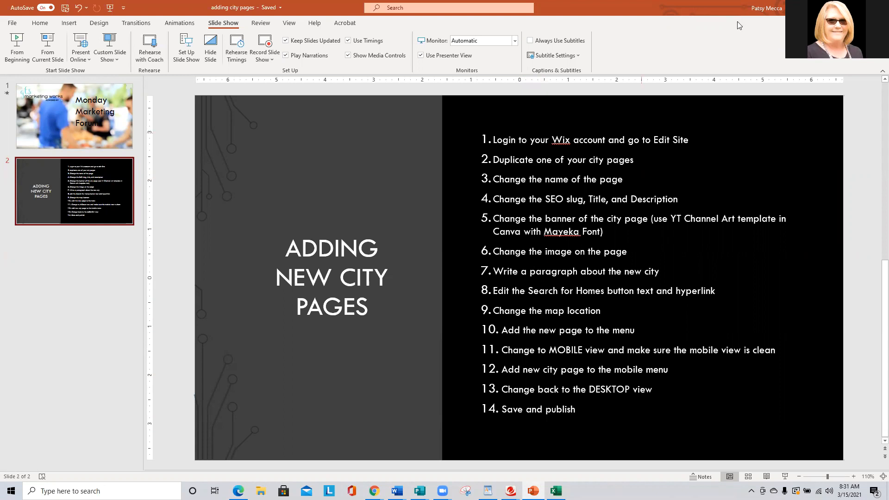
pyautogui.click(833, 8)
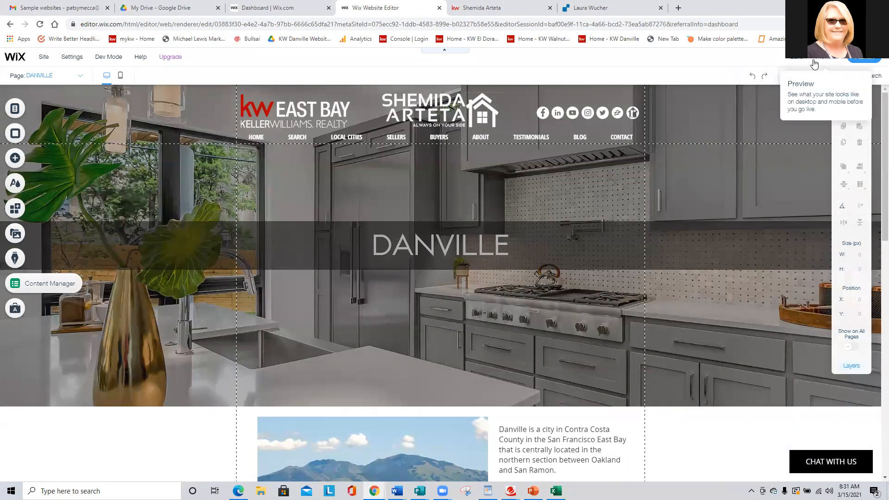
# Save the site without publishing it, and preview it starting from the HOME page.
pyautogui.click(799, 60)
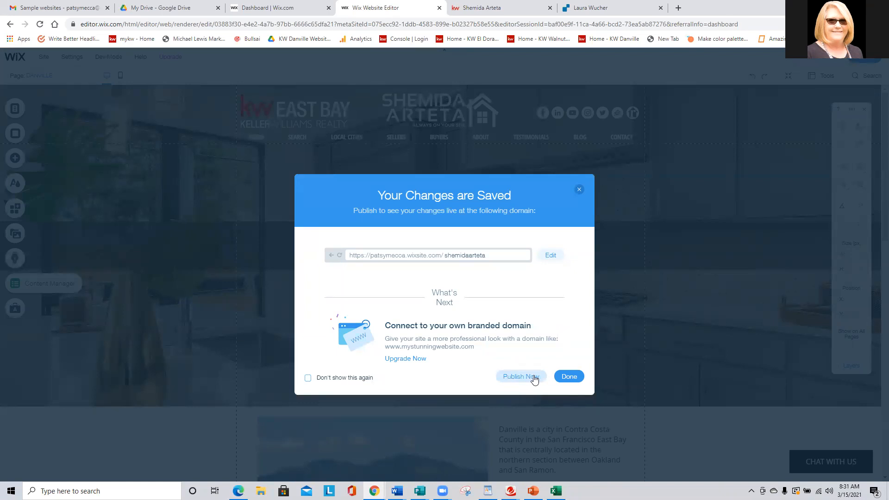
pyautogui.click(567, 377)
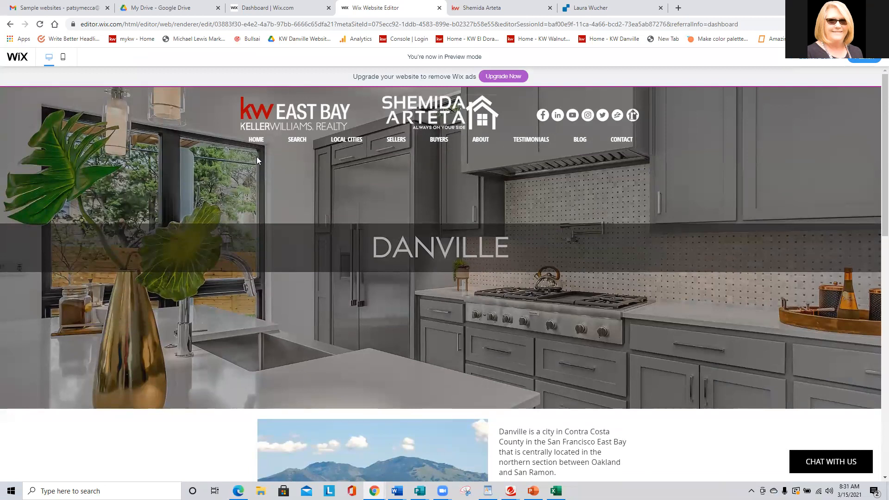
pyautogui.moveTo(250, 144)
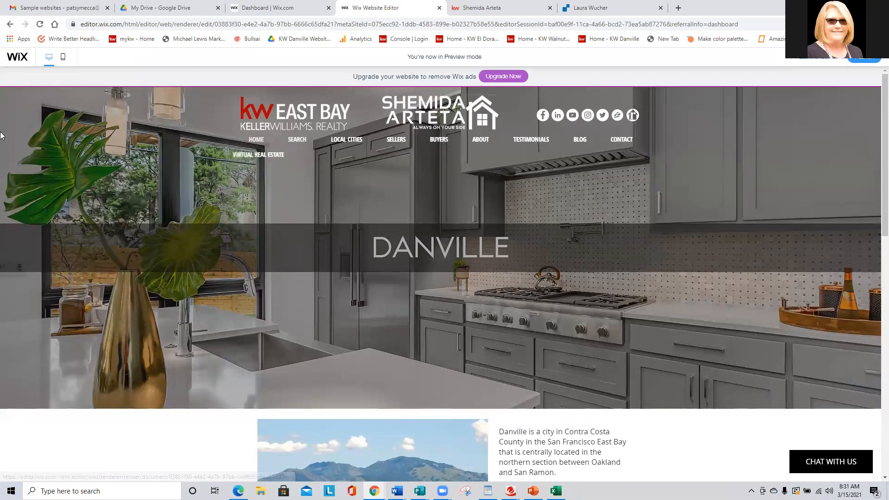
pyautogui.click(257, 145)
# Open DANVILLE from LOCAL CITIES in the preview, review the page down to its map, and return to the editor.
pyautogui.moveTo(384, 145)
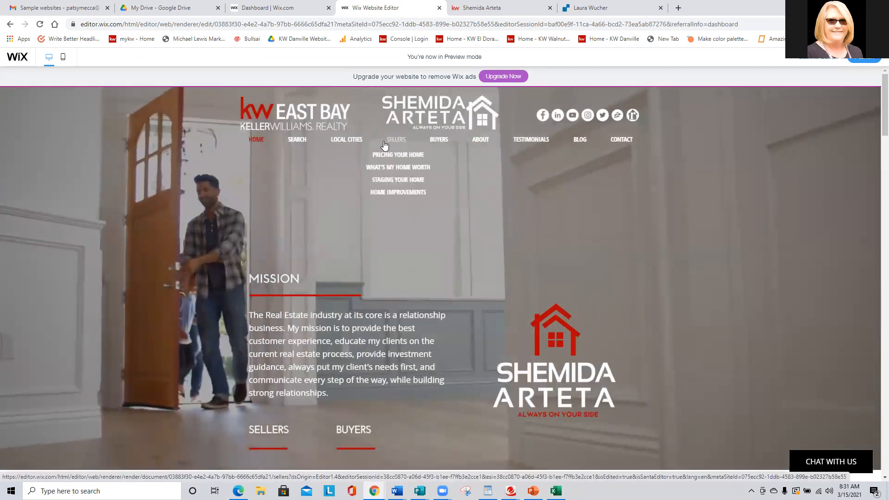
pyautogui.moveTo(339, 144)
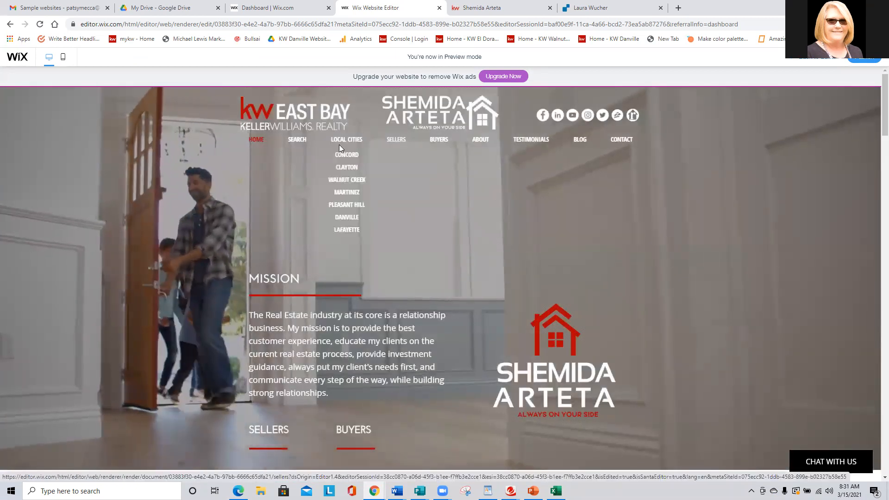
pyautogui.click(344, 218)
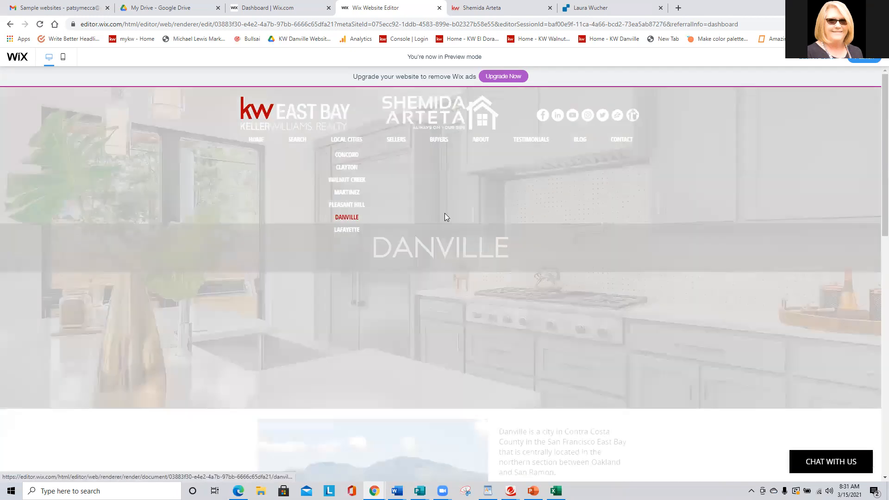
pyautogui.scroll(-8, 476, 215)
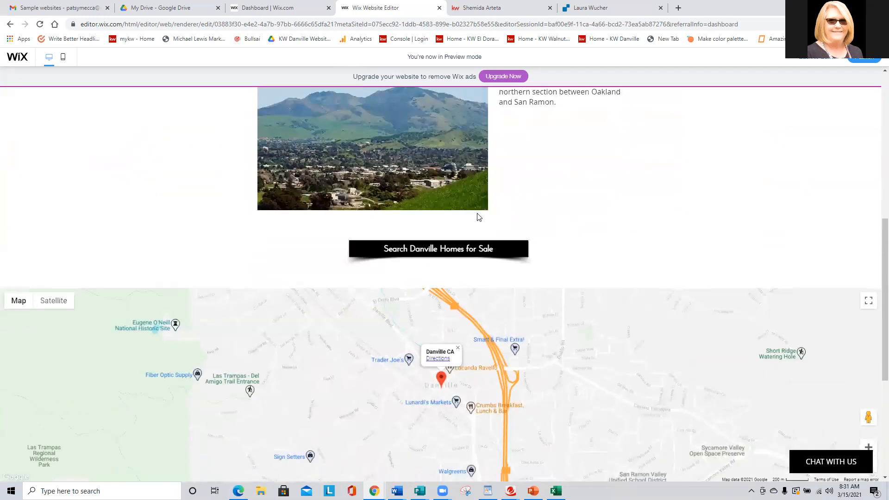
pyautogui.scroll(-5, 477, 218)
pyautogui.scroll(6, 473, 221)
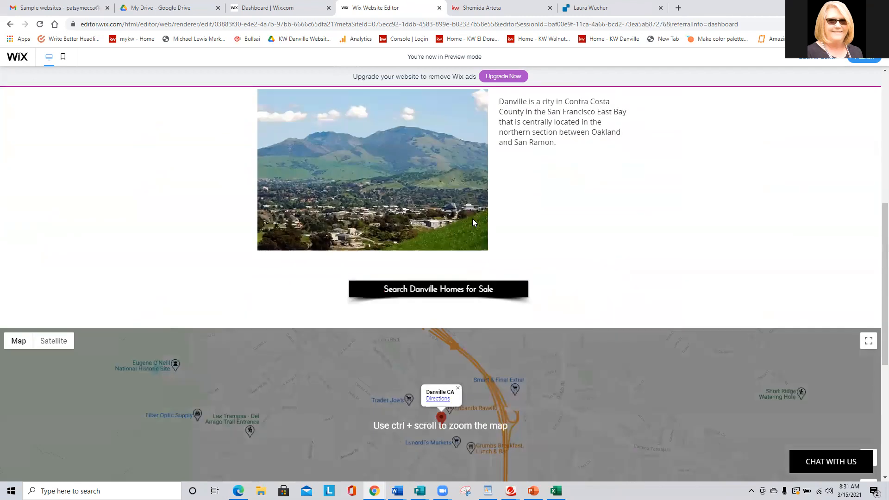
pyautogui.scroll(7, 471, 220)
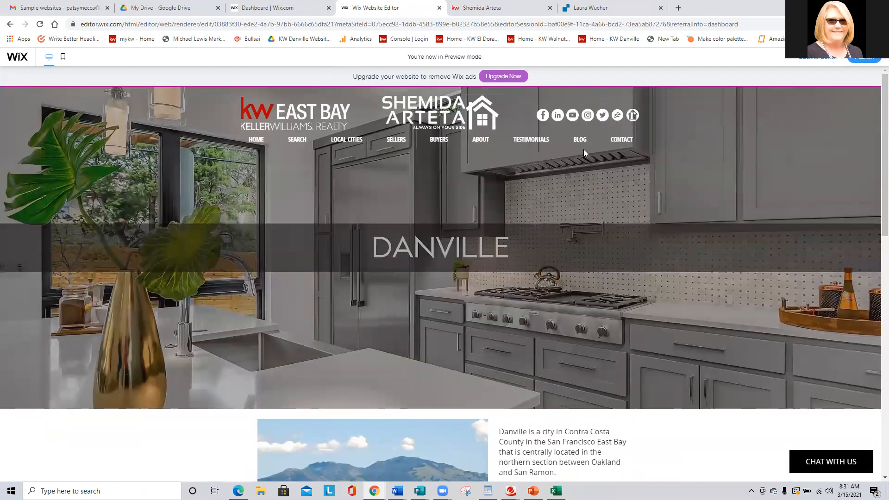
pyautogui.click(836, 60)
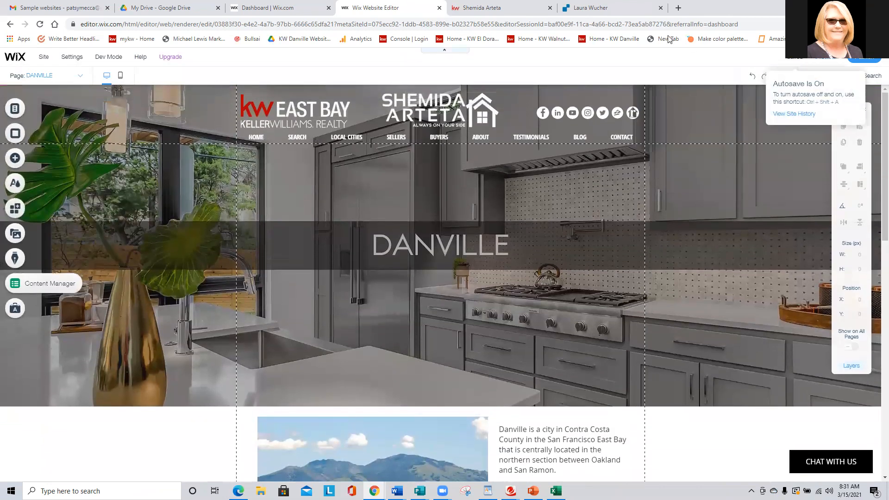
# Close the Wix editor and the Keller Williams home search site, and return to the Wix dashboard.
pyautogui.click(438, 8)
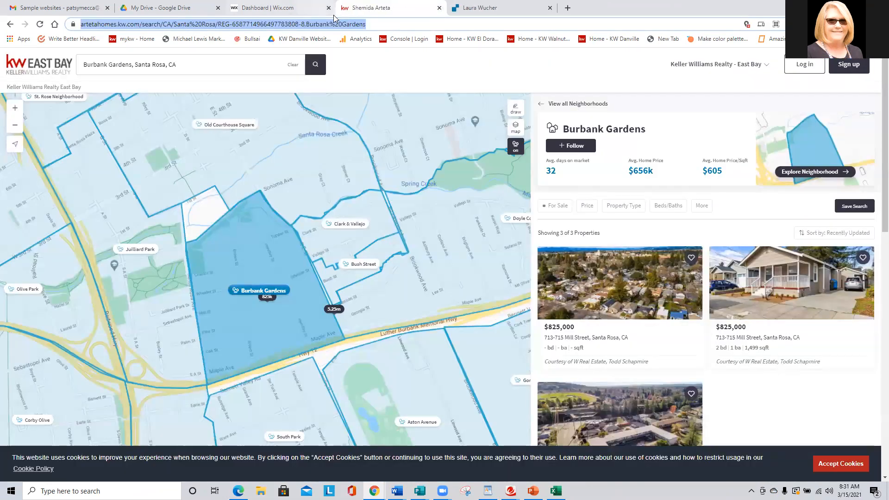
pyautogui.click(438, 8)
pyautogui.click(294, 7)
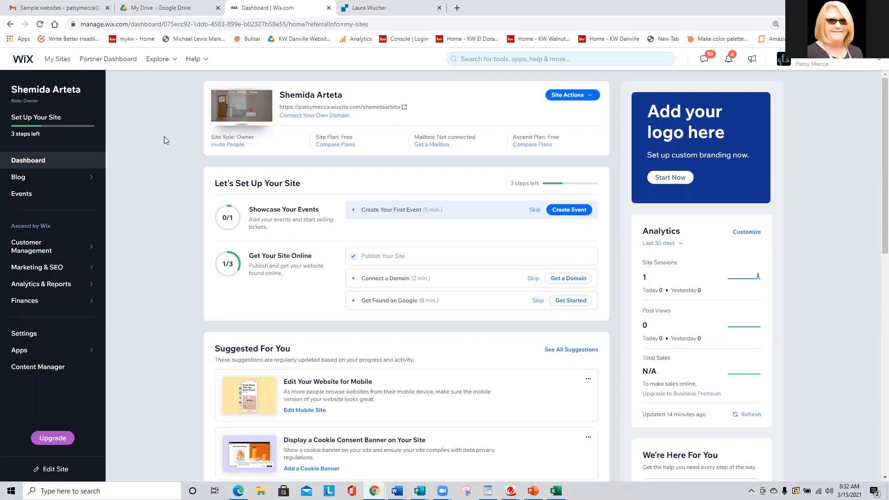
# Open the real estate site for editing and go to its CONCORD page.
pyautogui.click(590, 95)
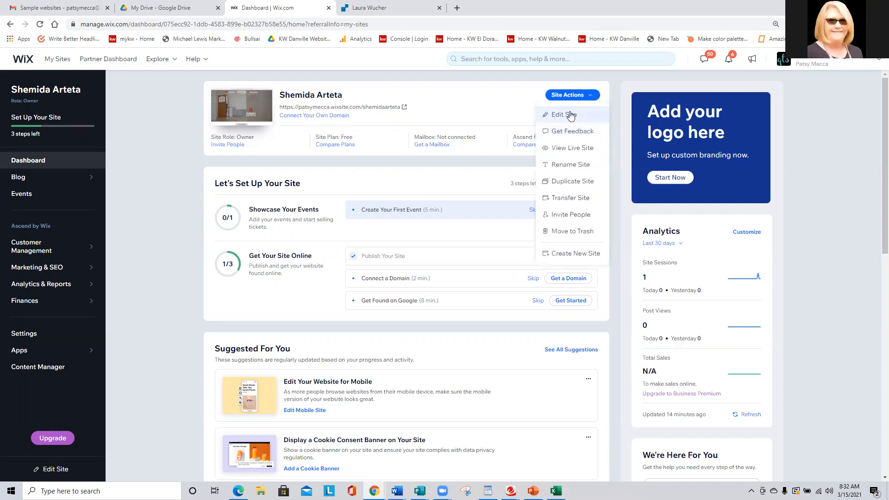
pyautogui.click(571, 115)
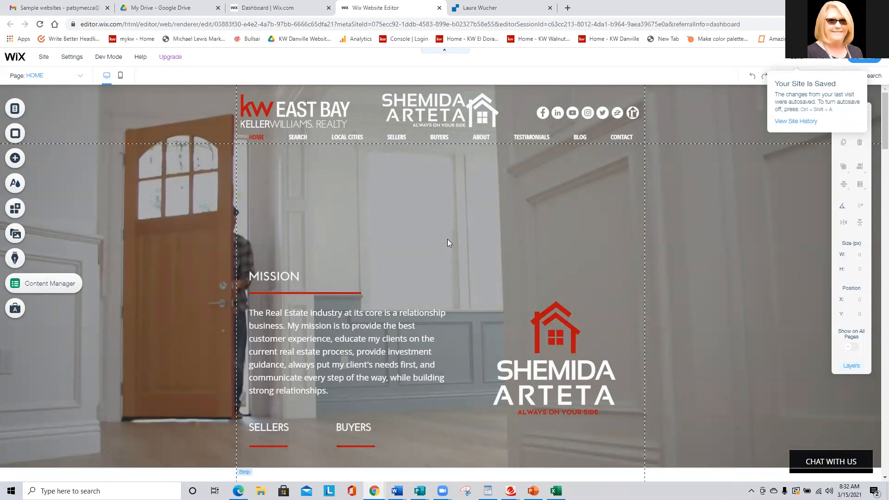
pyautogui.click(15, 108)
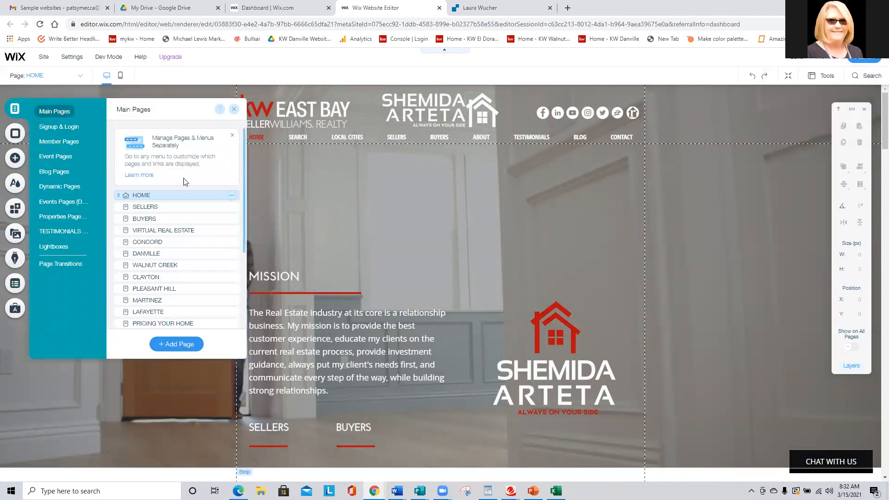
pyautogui.scroll(-2, 184, 184)
pyautogui.click(182, 196)
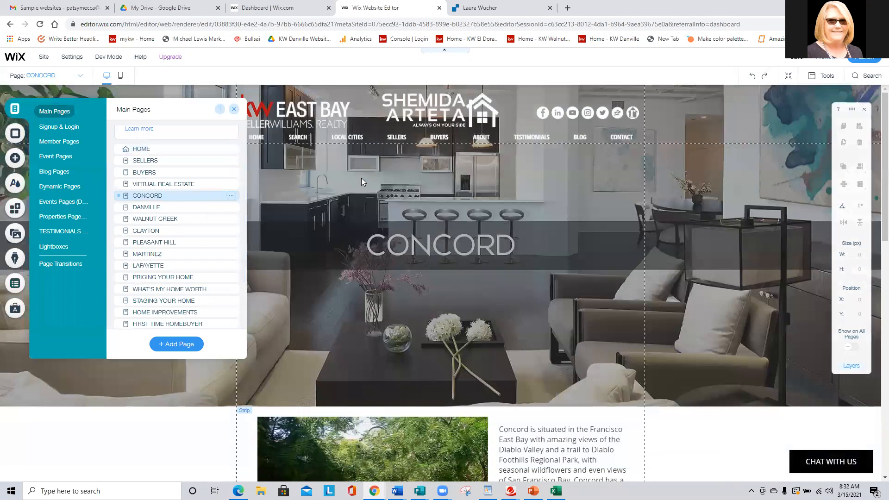
# Extend the strip behind the Concord content to about 1184 px high and move the Google map lower within it.
pyautogui.scroll(-5, 361, 178)
pyautogui.scroll(-1, 361, 179)
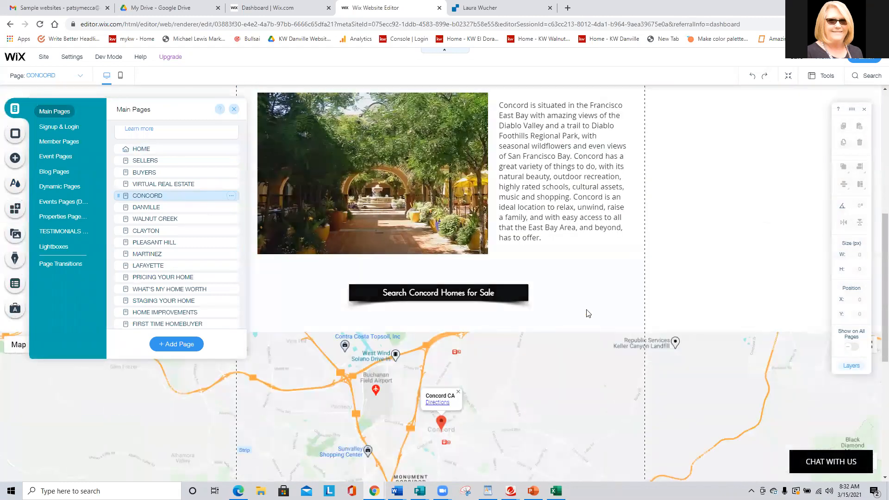
pyautogui.click(597, 296)
pyautogui.scroll(-3, 598, 296)
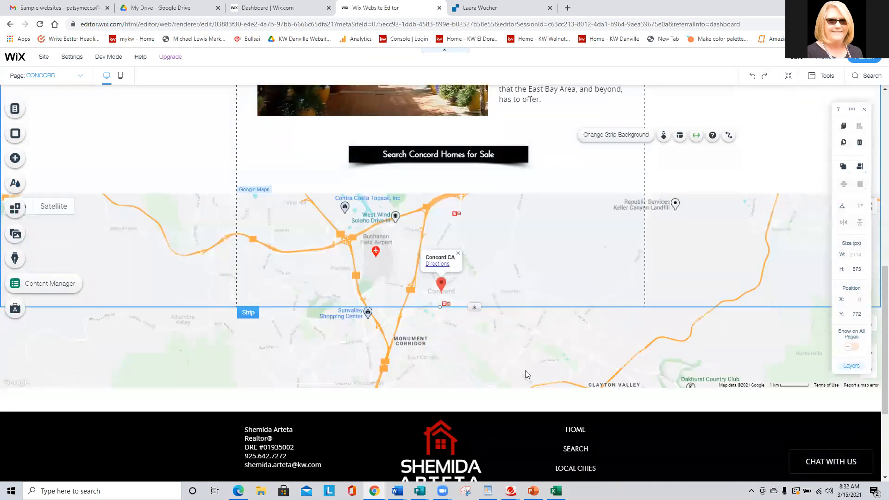
pyautogui.scroll(4, 525, 369)
pyautogui.scroll(-5, 525, 367)
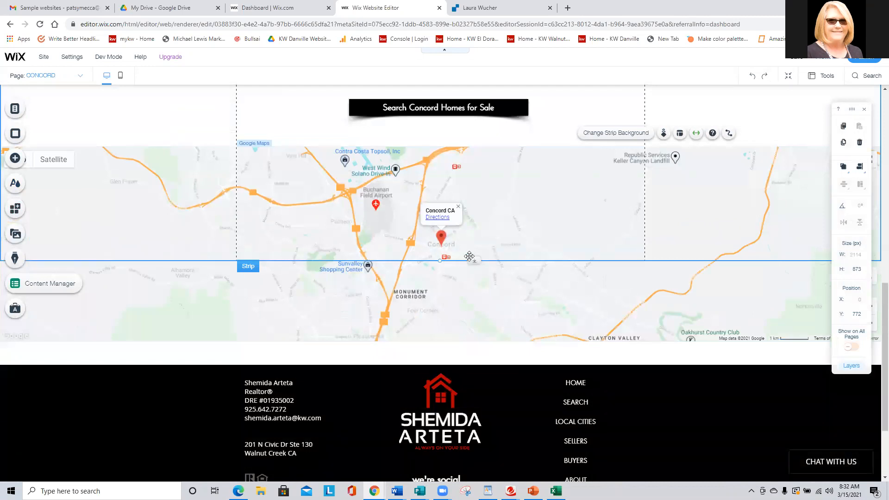
pyautogui.moveTo(474, 260); pyautogui.dragTo(478, 386)
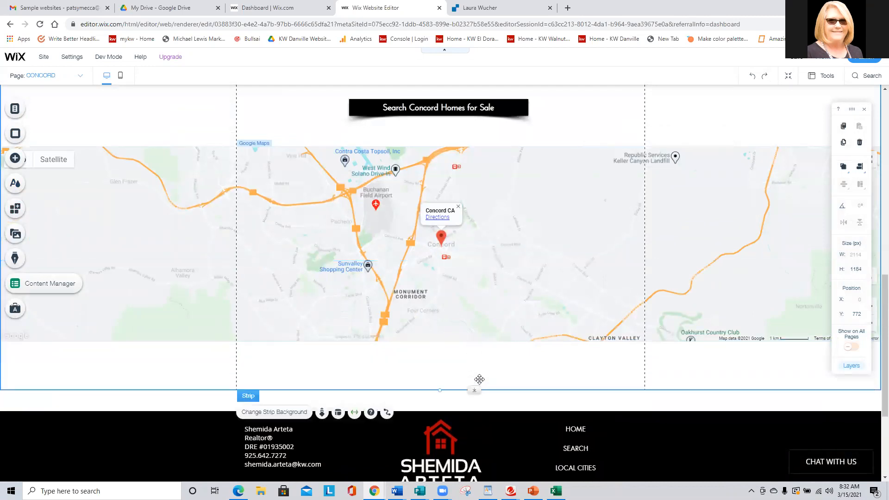
pyautogui.click(489, 313)
pyautogui.moveTo(488, 313); pyautogui.dragTo(490, 350)
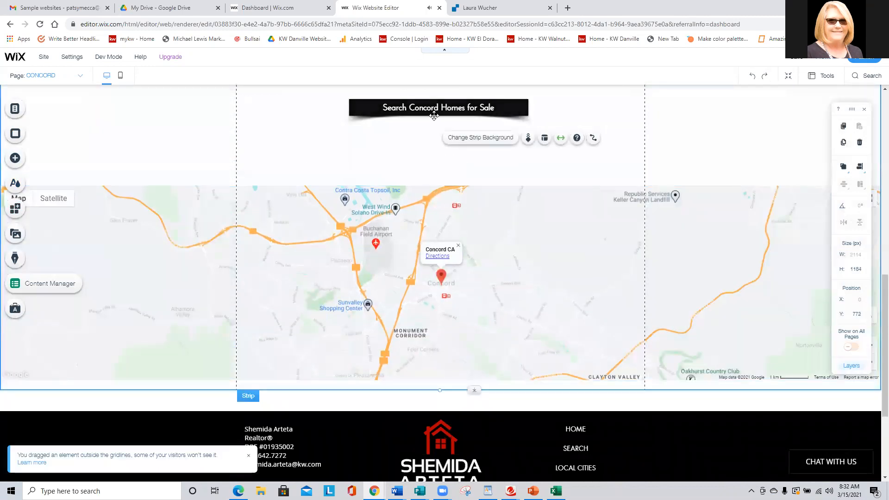
# Duplicate the Search Concord Homes for Sale button and place the copy directly below the original, above the map.
pyautogui.rightClick(448, 108)
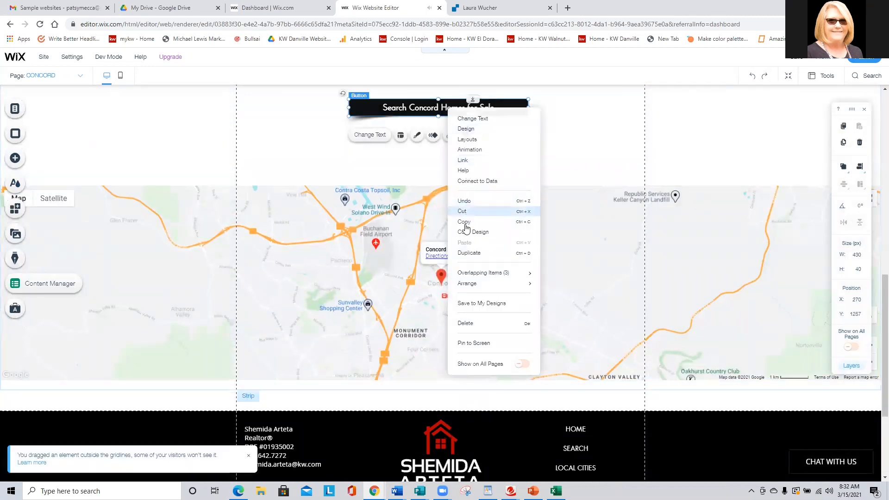
pyautogui.click(468, 253)
pyautogui.moveTo(422, 115); pyautogui.dragTo(414, 142)
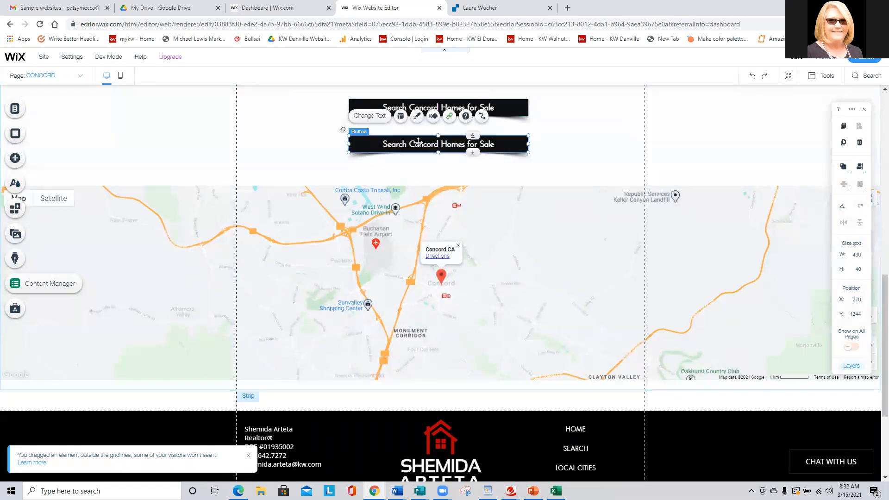
# Change the duplicated button's text to "Search Danville N Homes for Sale".
pyautogui.click(374, 116)
pyautogui.click(577, 181)
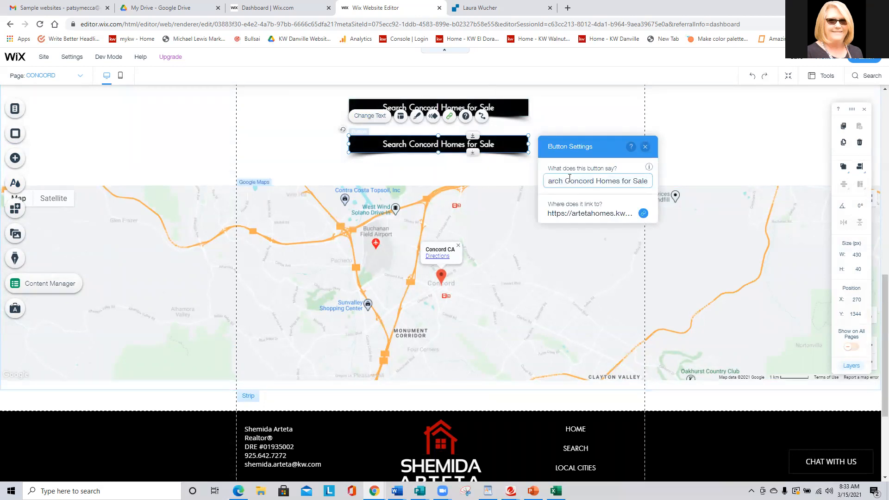
pyautogui.press('BackSpace')
pyautogui.press('BackSpace')
pyautogui.press('BackSpace')
pyautogui.press('Delete')
pyautogui.press('Delete')
pyautogui.press('Delete')
pyautogui.press('Delete')
pyautogui.write('Danville')
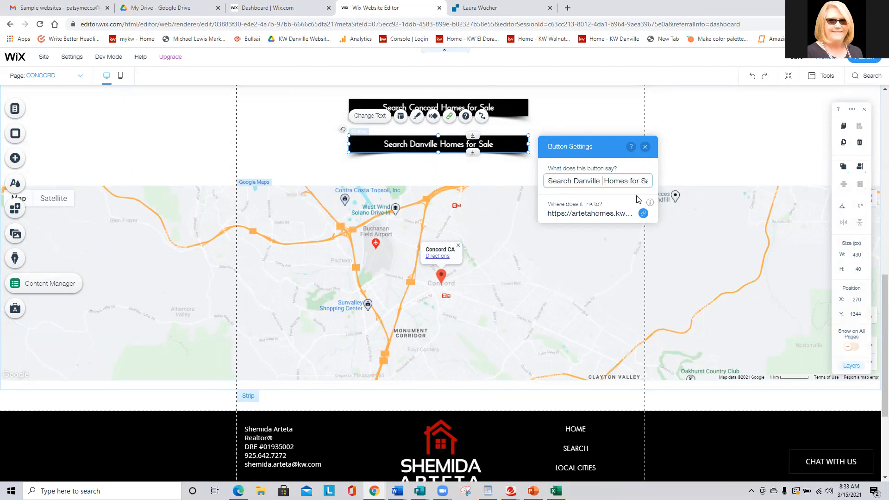
pyautogui.write(' N')
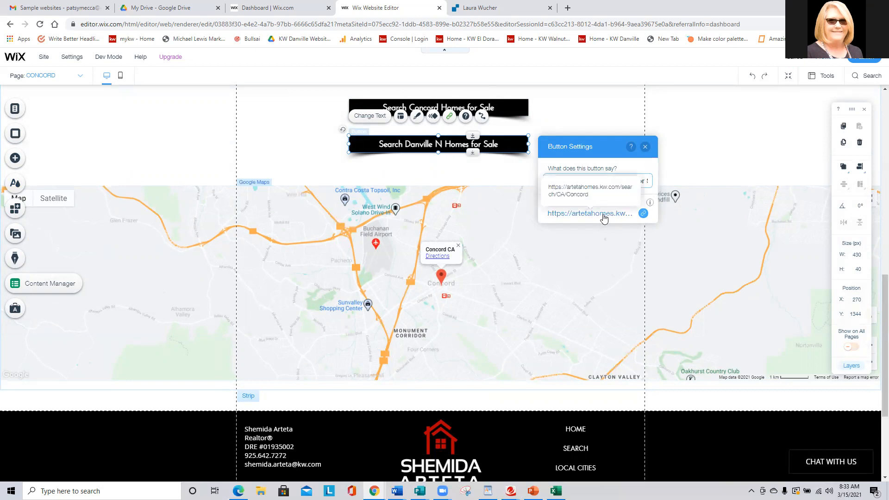
pyautogui.click(301, 167)
# Link the Danville button to the home search web address ending in /search/CA/Danville, opening in a new window.
pyautogui.scroll(4, 302, 165)
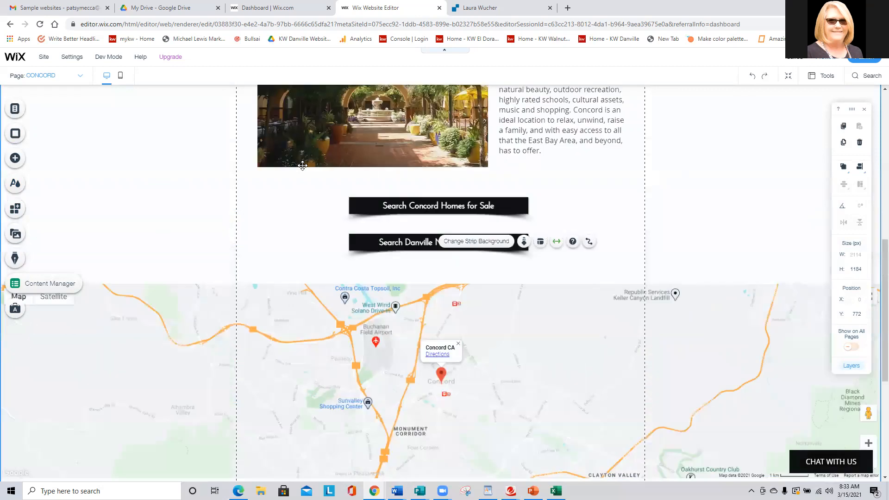
pyautogui.scroll(6, 302, 166)
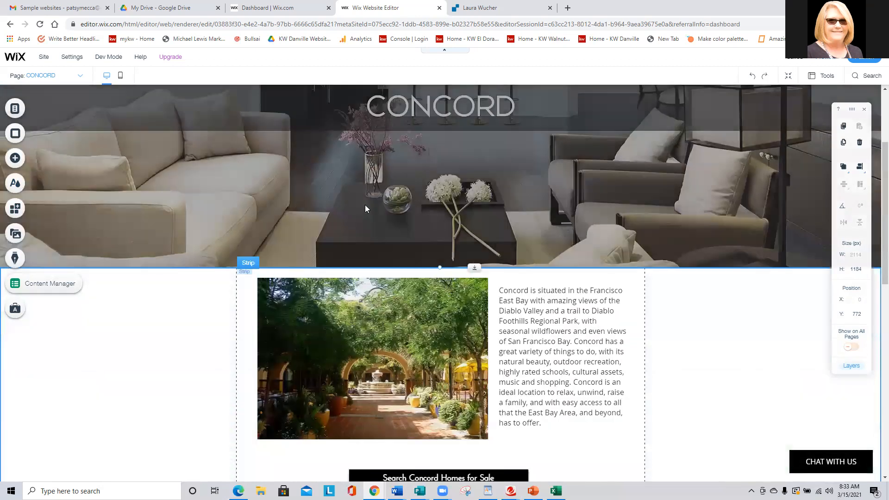
pyautogui.scroll(-6, 365, 208)
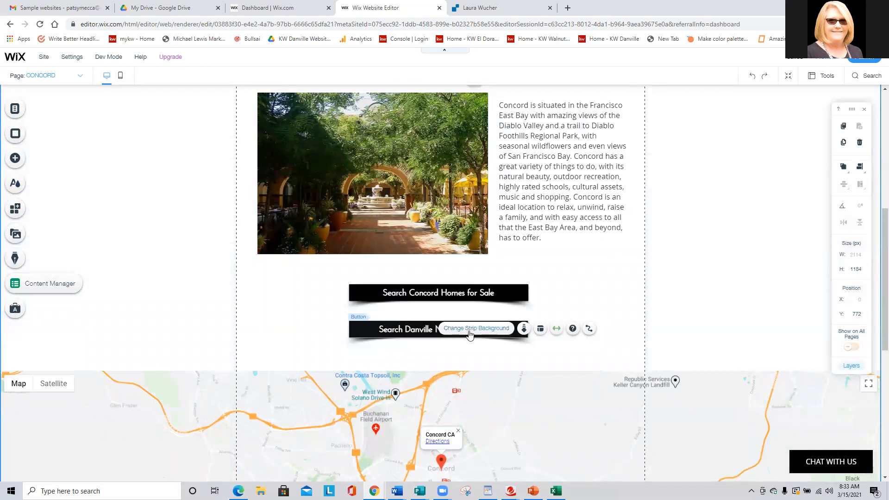
pyautogui.click(407, 331)
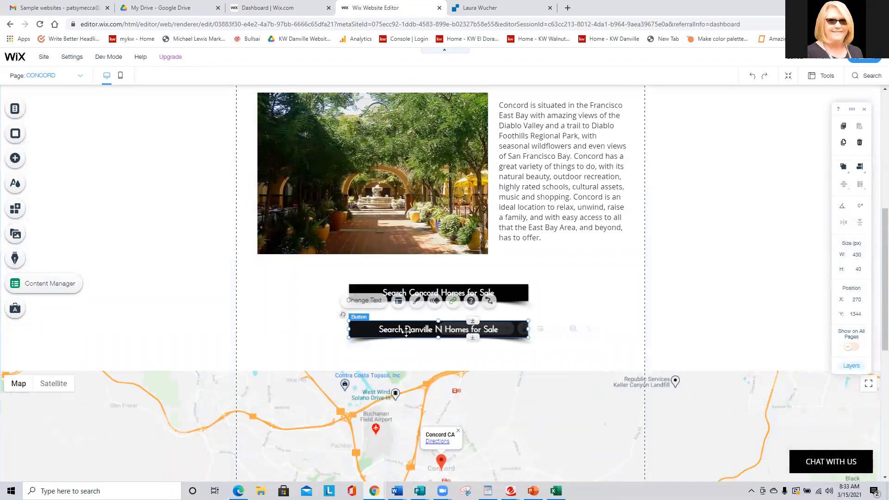
pyautogui.click(451, 302)
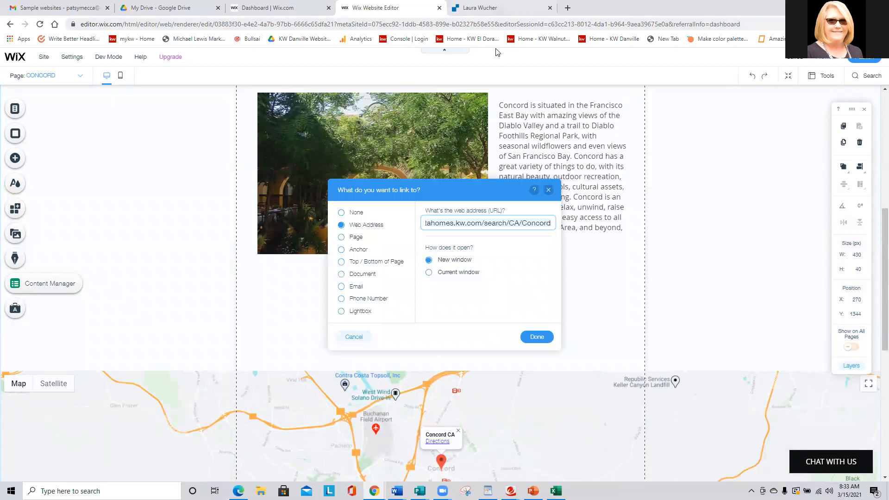
pyautogui.click(522, 224)
pyautogui.press('Delete')
pyautogui.press('Delete')
pyautogui.press('Delete')
pyautogui.press('Delete')
pyautogui.press('Delete')
pyautogui.press('Delete')
pyautogui.press('Delete')
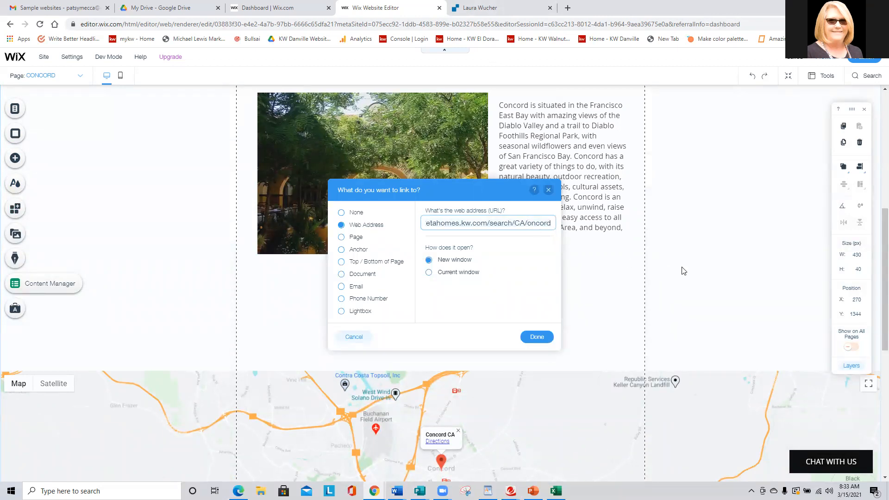
pyautogui.write('Danville')
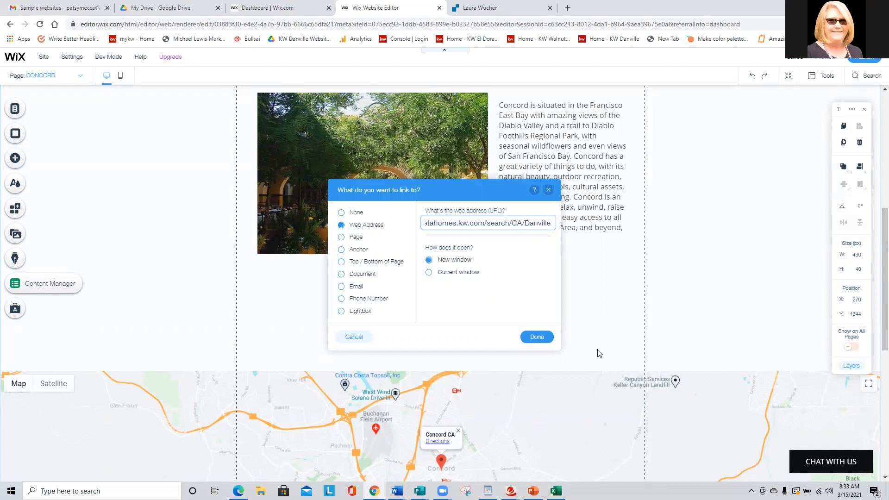
pyautogui.click(540, 340)
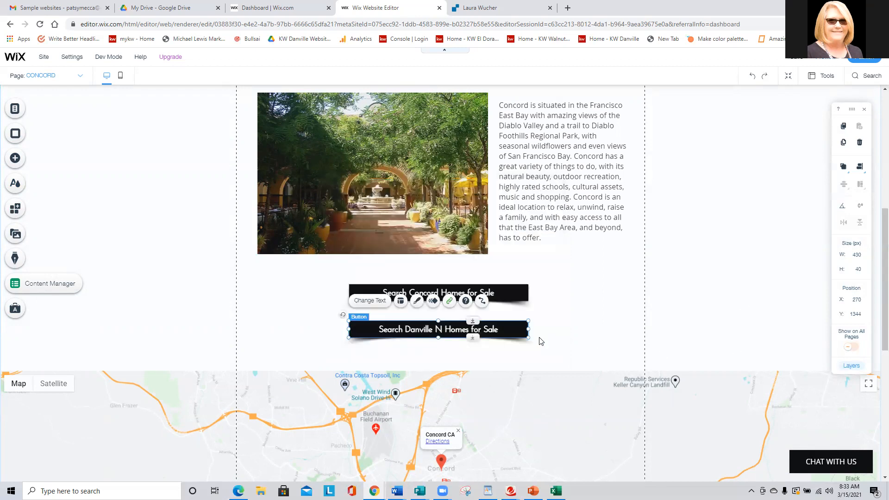
# Preview the CONCORD page, test the Danville button's home search link, and return to the editor.
pyautogui.scroll(7, 541, 341)
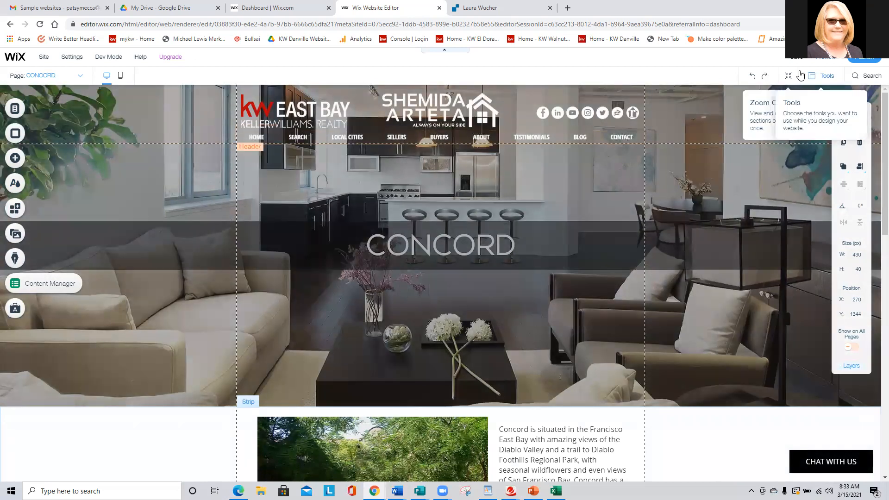
pyautogui.click(829, 59)
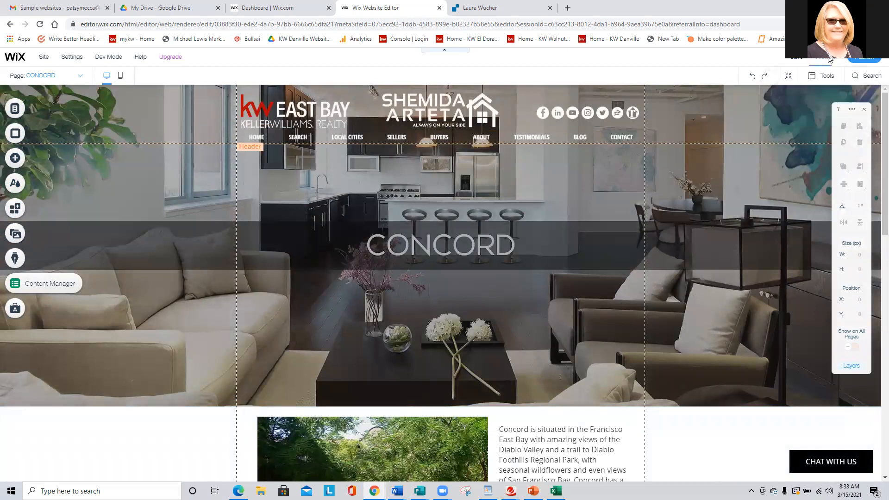
pyautogui.scroll(-6, 532, 160)
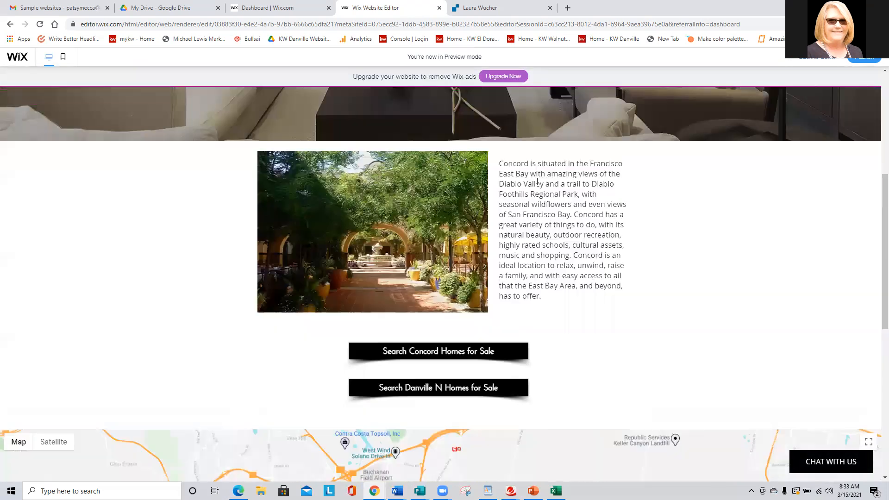
pyautogui.click(450, 377)
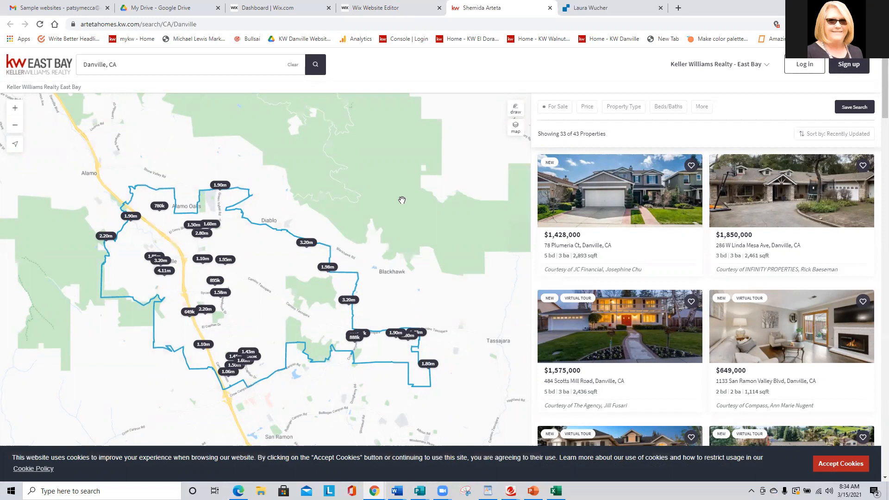
pyautogui.click(393, 8)
pyautogui.click(439, 379)
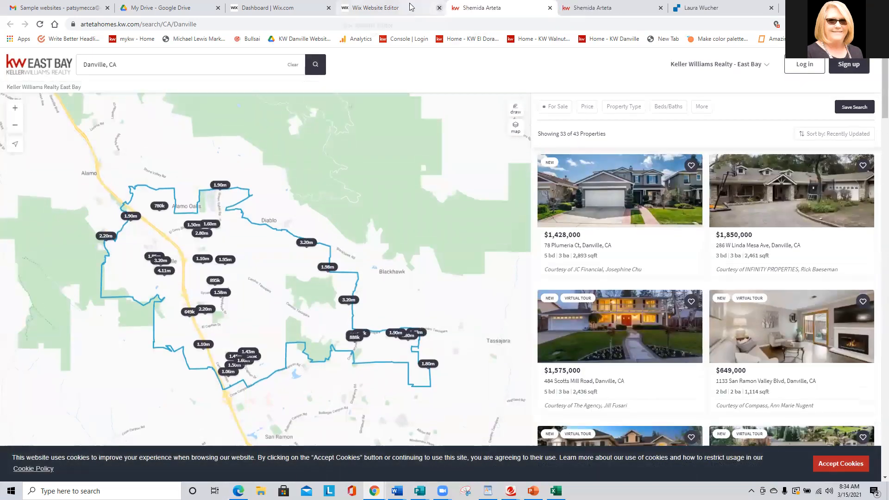
pyautogui.click(419, 8)
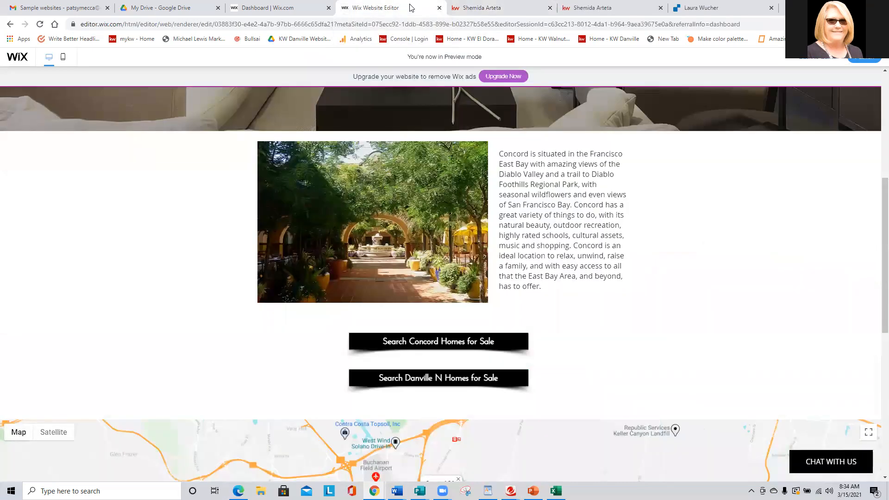
pyautogui.click(816, 63)
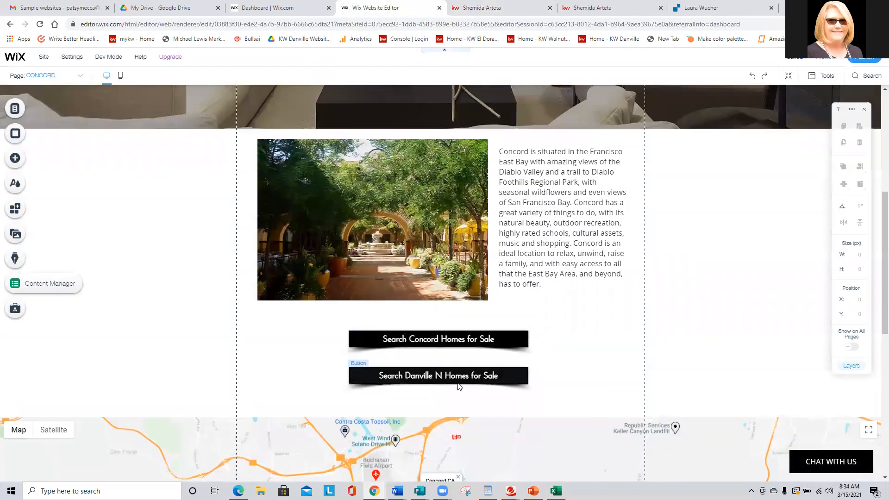
# Replace the Danville button's web address link with a link to the site's DANVILLE page.
pyautogui.click(458, 379)
pyautogui.click(450, 348)
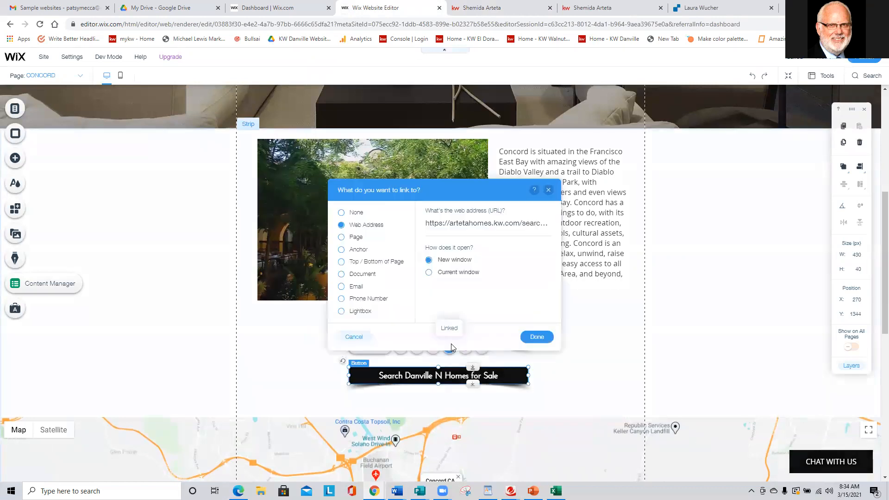
pyautogui.click(465, 234)
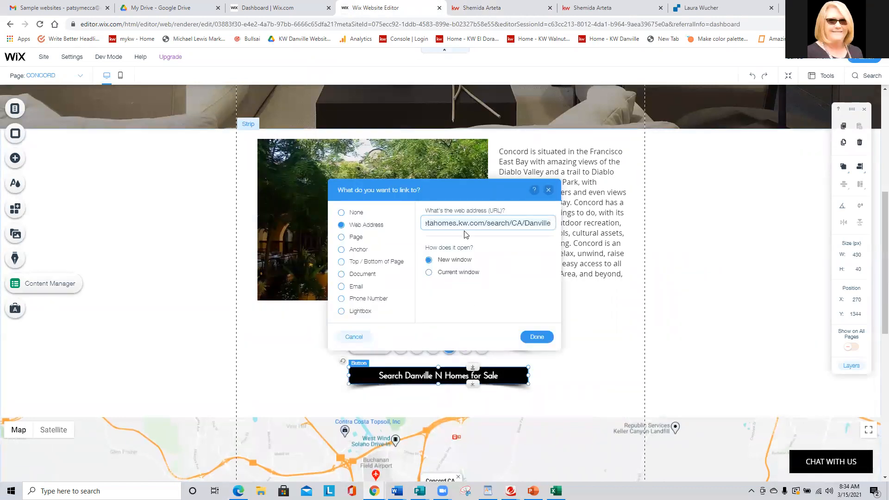
pyautogui.hotkey('ctrl', 'a')
pyautogui.press('BackSpace')
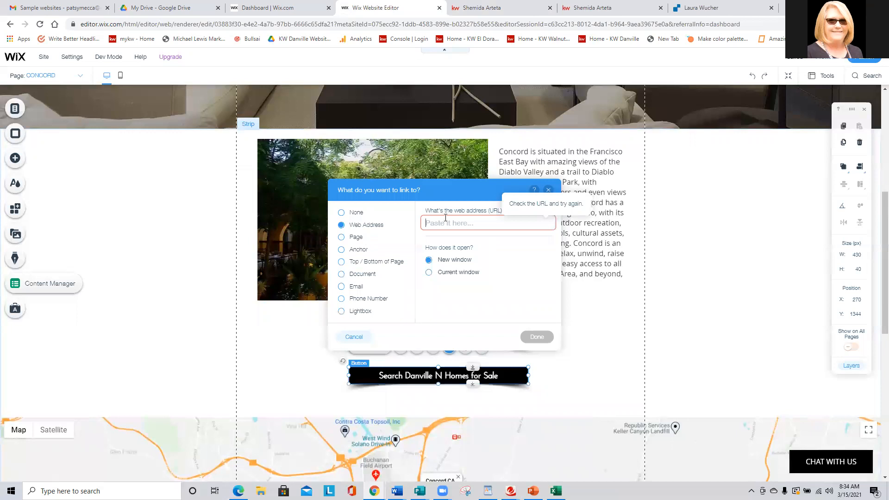
pyautogui.click(356, 237)
pyautogui.click(431, 223)
pyautogui.scroll(-3, 461, 268)
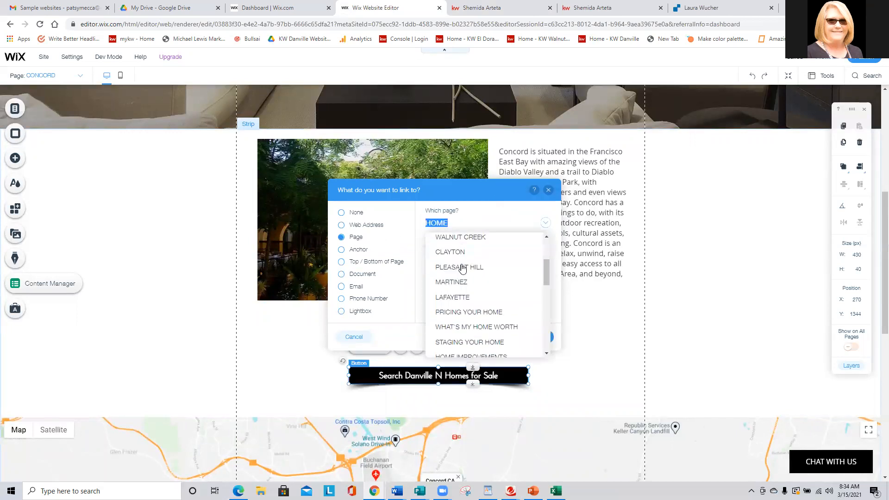
pyautogui.scroll(3, 456, 287)
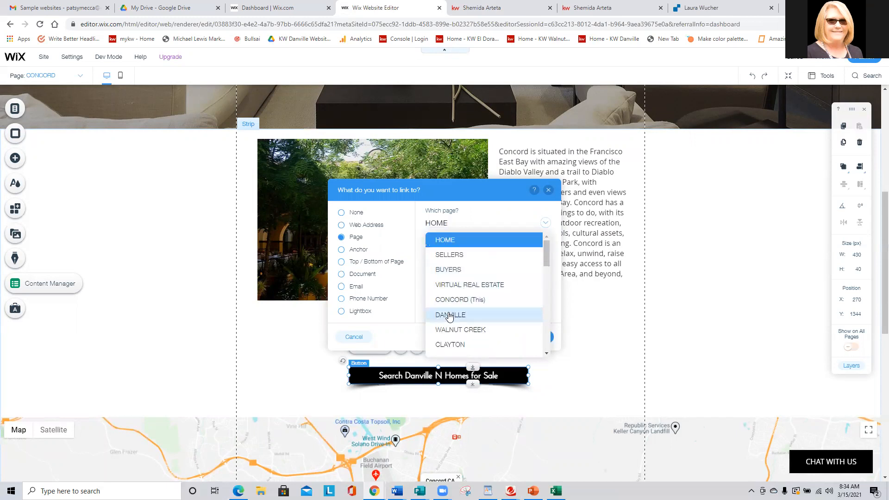
pyautogui.click(450, 315)
pyautogui.click(536, 338)
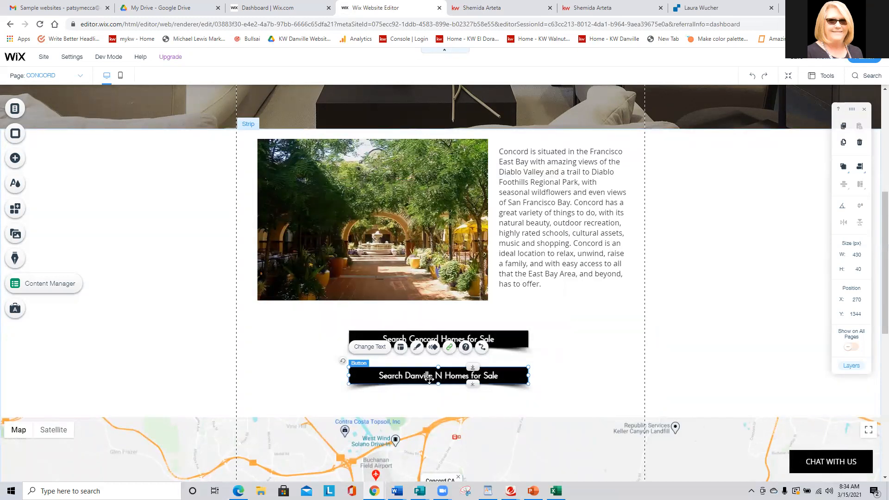
pyautogui.scroll(6, 615, 352)
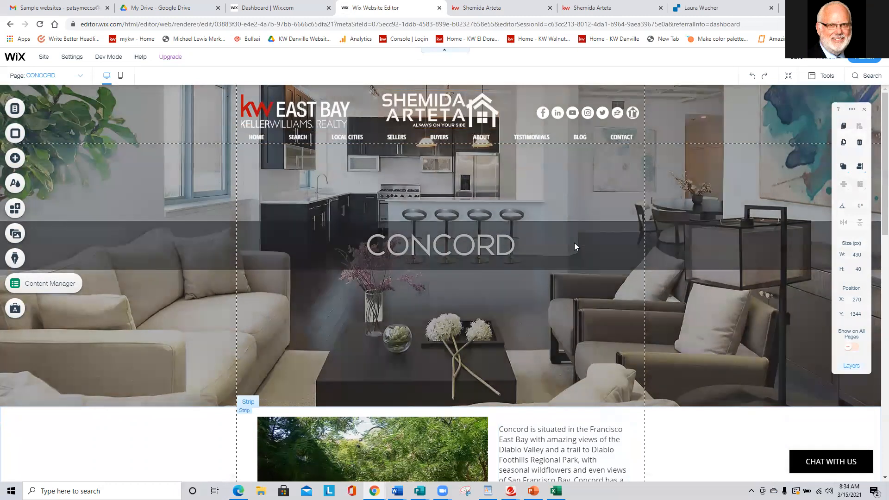
pyautogui.scroll(-5, 574, 242)
pyautogui.scroll(-3, 449, 387)
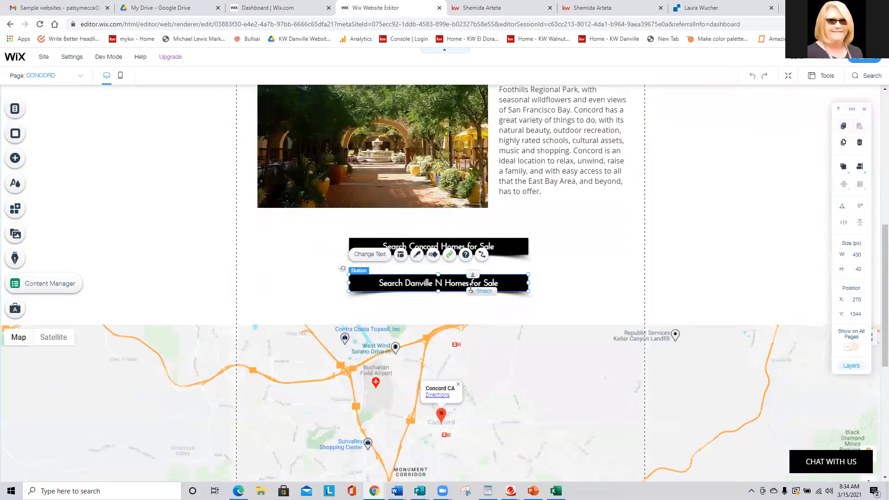
# Open the Sereno real estate team's website in a new tab and view its Pleasant Hill city page down to the resource buttons.
pyautogui.hotkey('ctrl', 't')
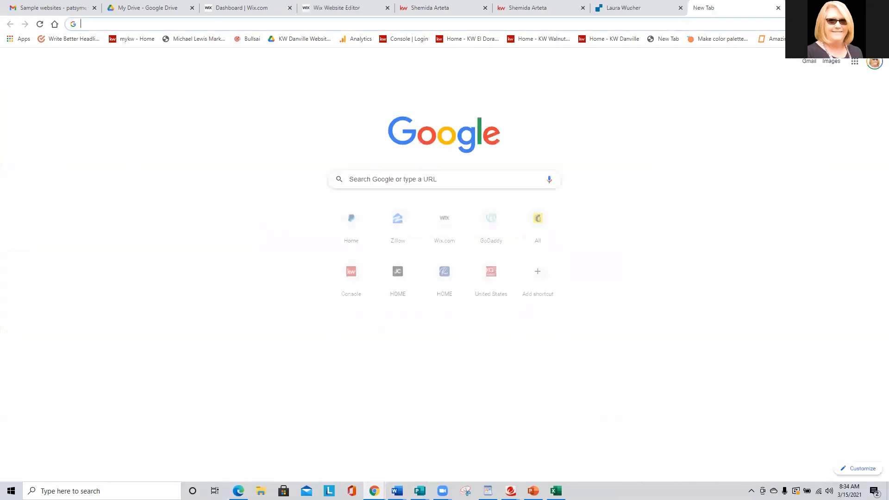
pyautogui.write('laurawucher.com')
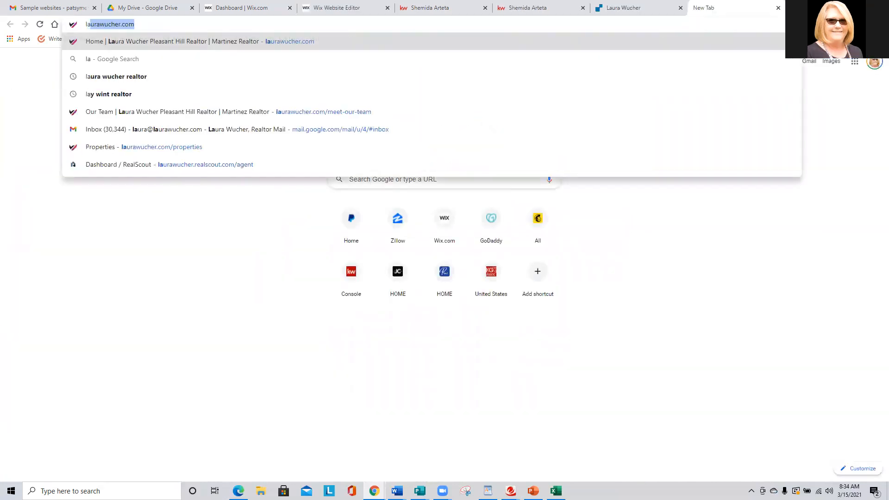
pyautogui.press('Return')
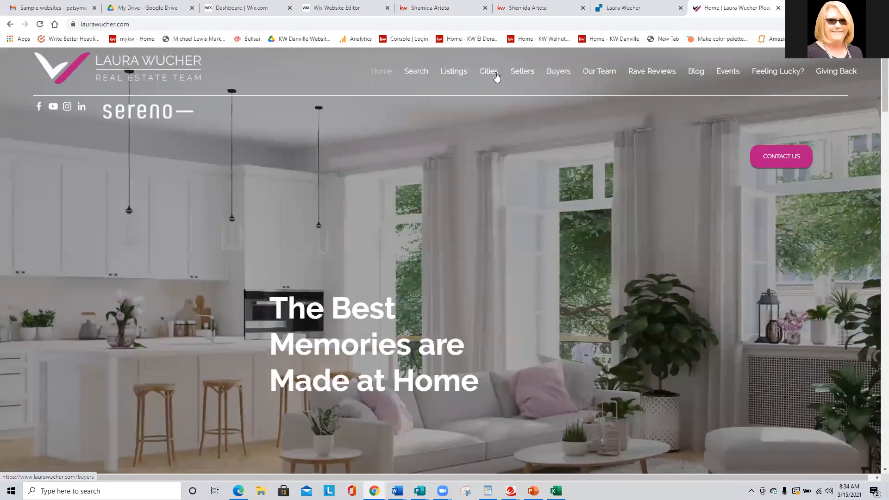
pyautogui.moveTo(485, 70)
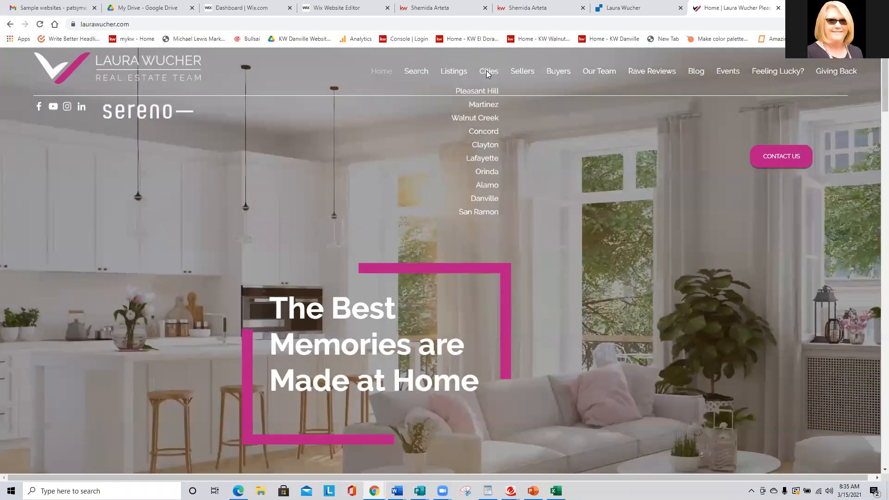
pyautogui.click(403, 124)
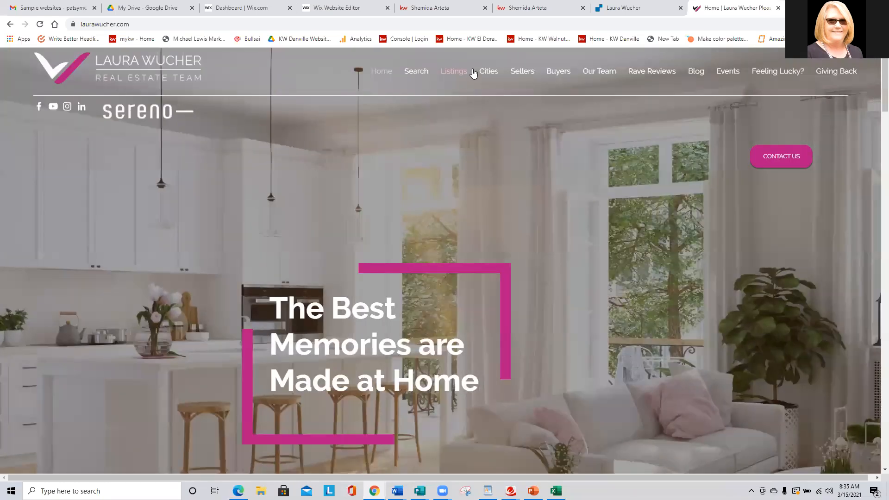
pyautogui.click(477, 90)
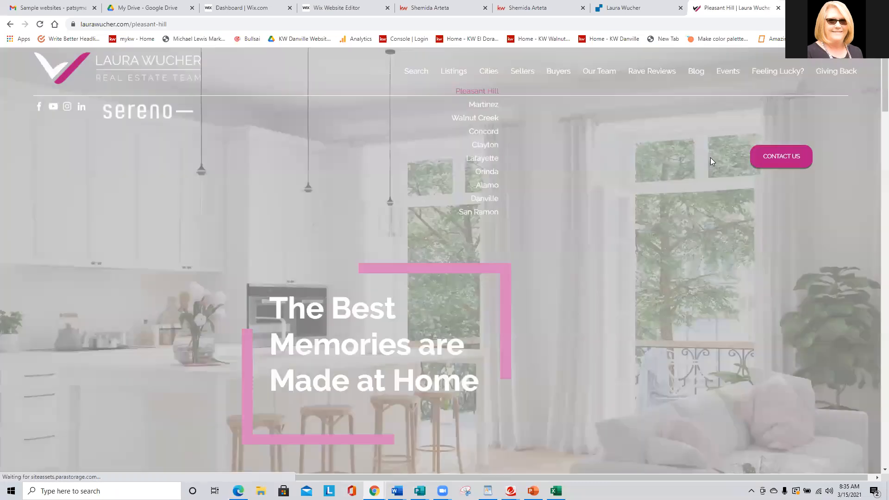
pyautogui.scroll(-14, 430, 147)
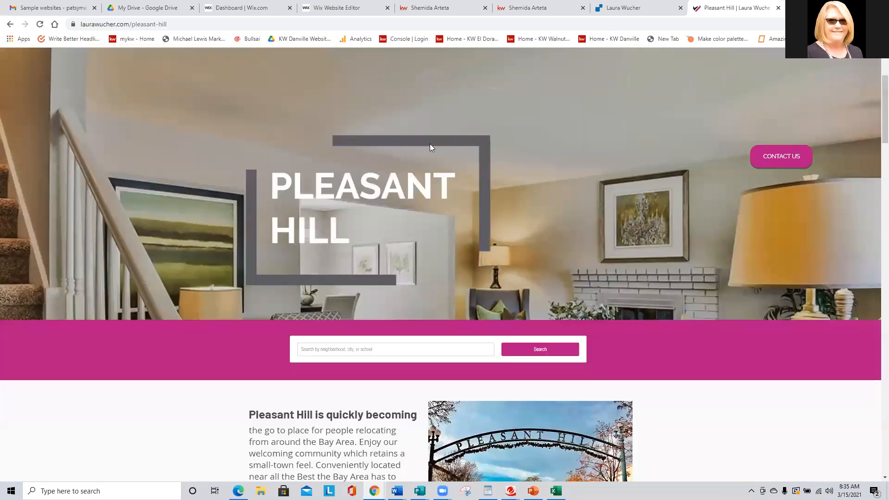
pyautogui.scroll(-15, 430, 148)
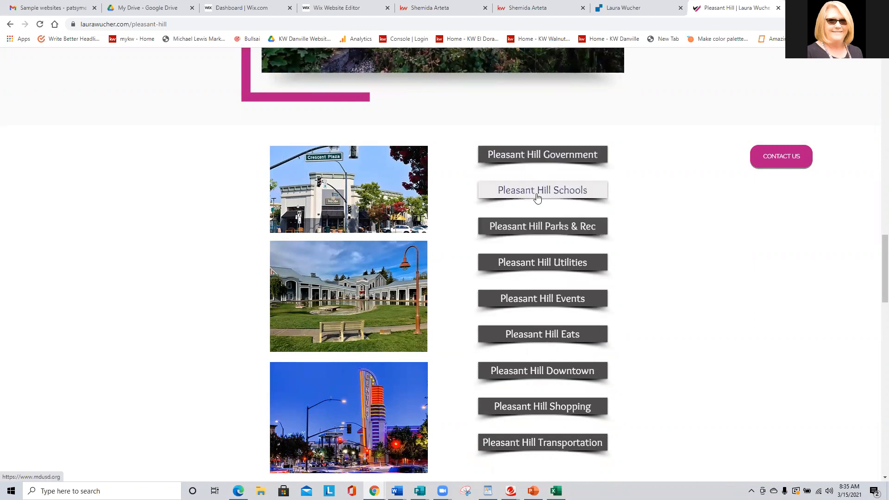
# Test the Pleasant Hill Parks & Rec, Schools and Downtown buttons, returning to the Pleasant Hill page after each.
pyautogui.click(554, 229)
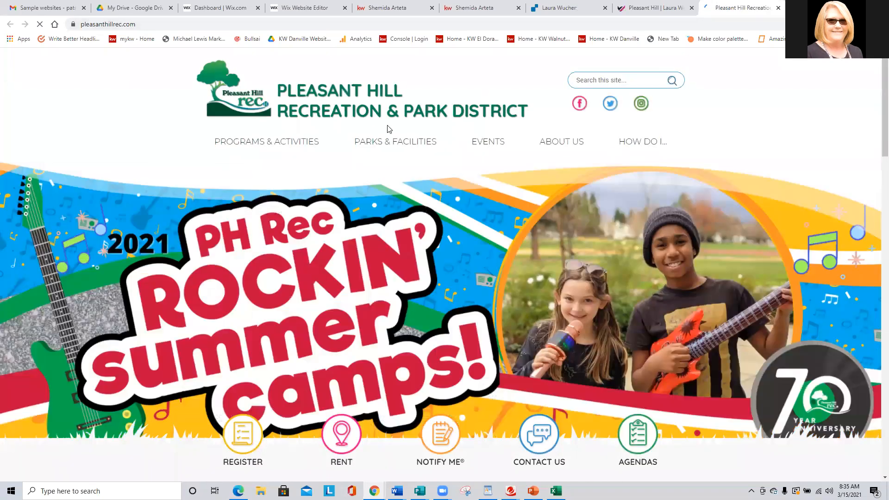
pyautogui.click(653, 8)
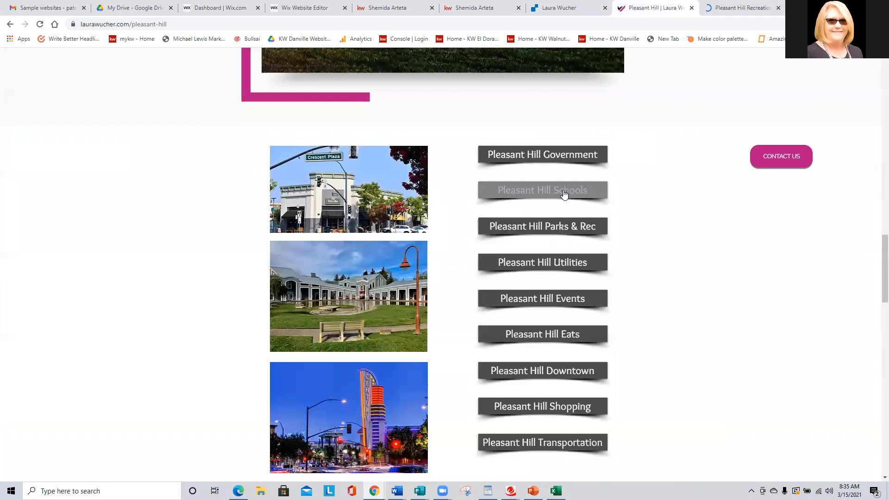
pyautogui.click(558, 191)
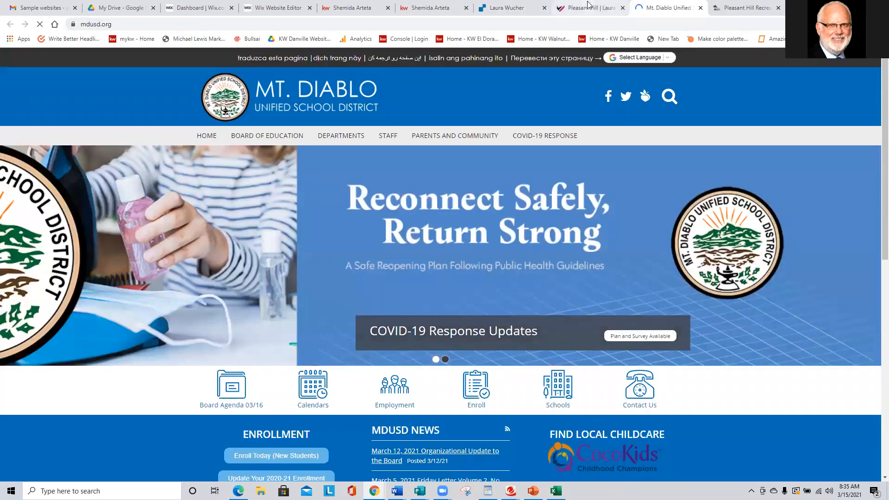
pyautogui.click(589, 8)
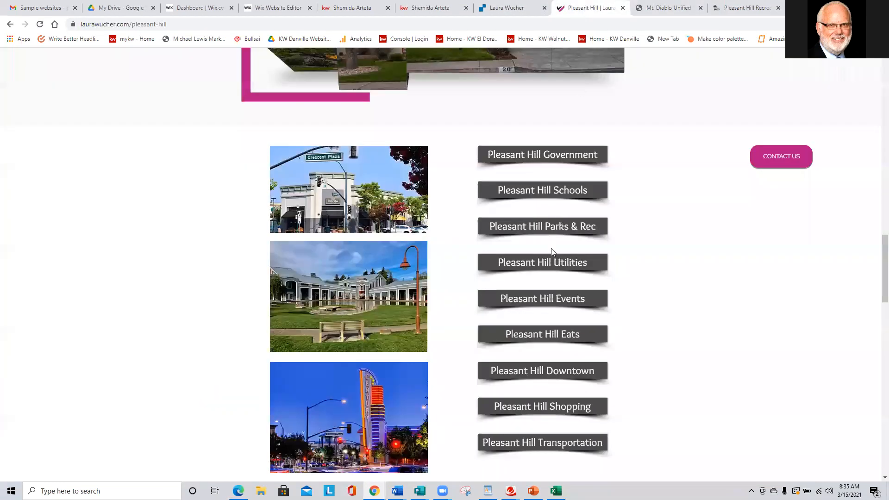
pyautogui.click(579, 371)
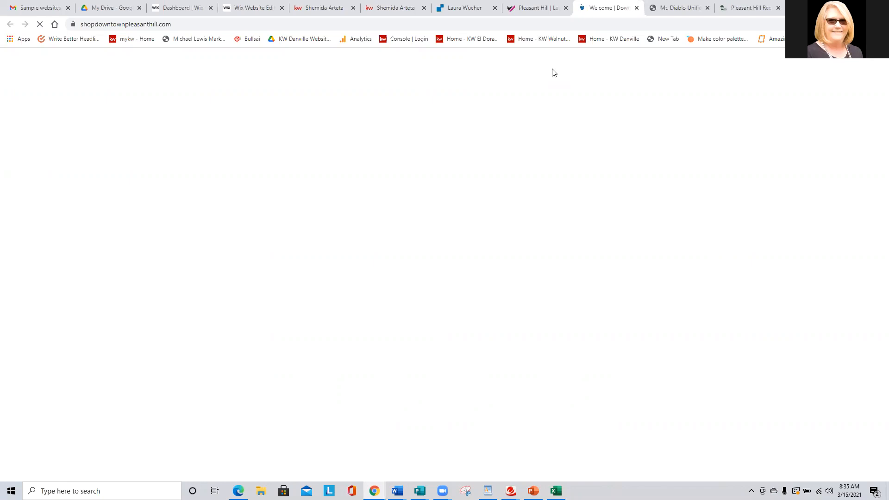
pyautogui.click(536, 7)
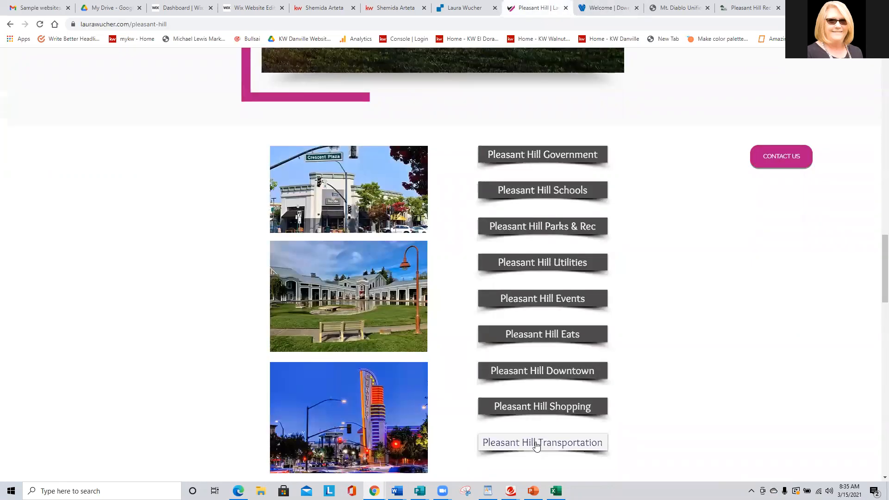
# Open the Pleasant Hill Utilities link, look over that page, and return to review the city page and its buttons.
pyautogui.scroll(-2, 551, 347)
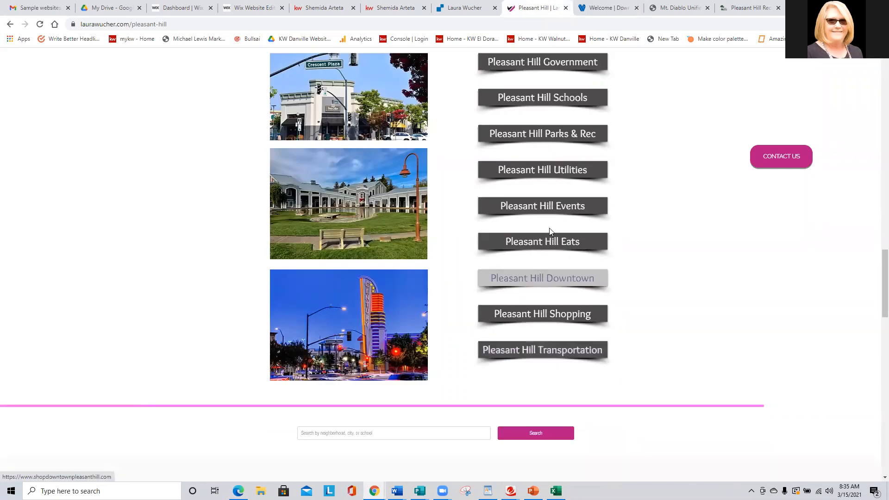
pyautogui.click(565, 174)
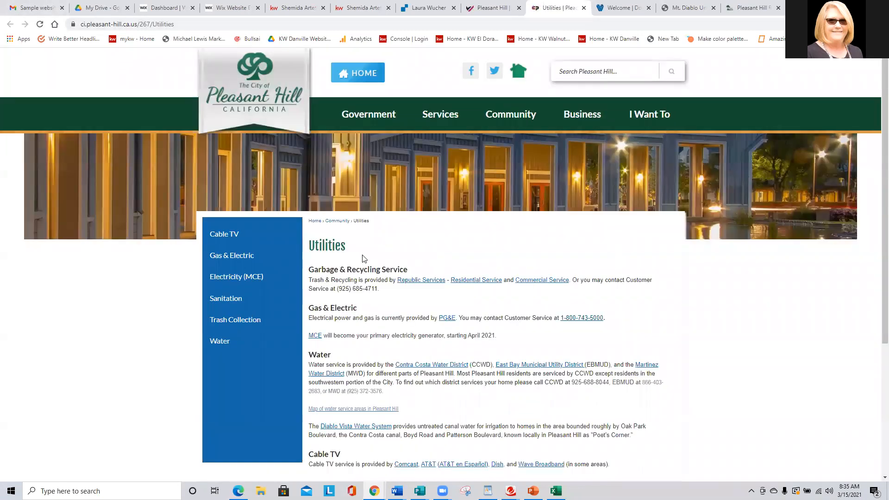
pyautogui.scroll(-4, 420, 262)
pyautogui.scroll(4, 433, 312)
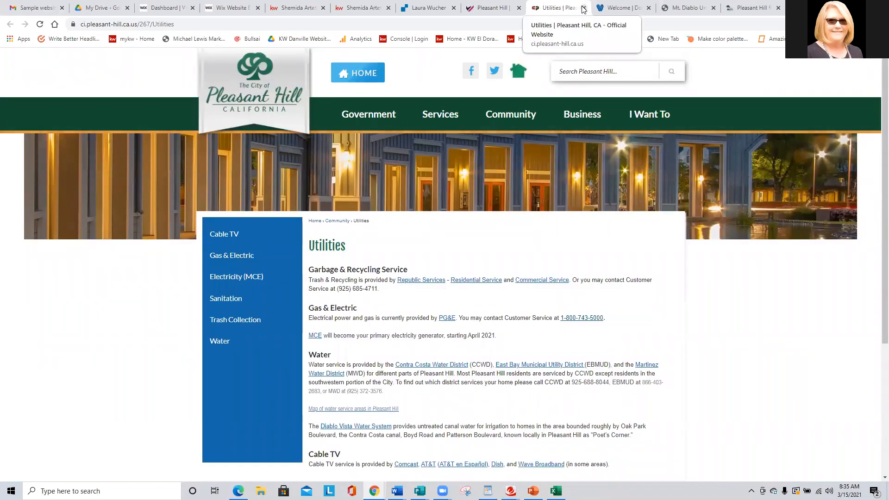
pyautogui.click(492, 7)
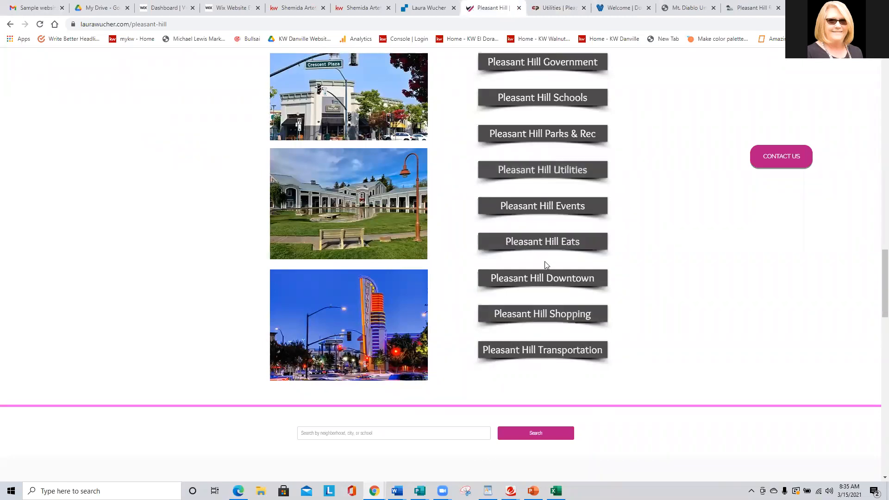
pyautogui.scroll(2, 546, 236)
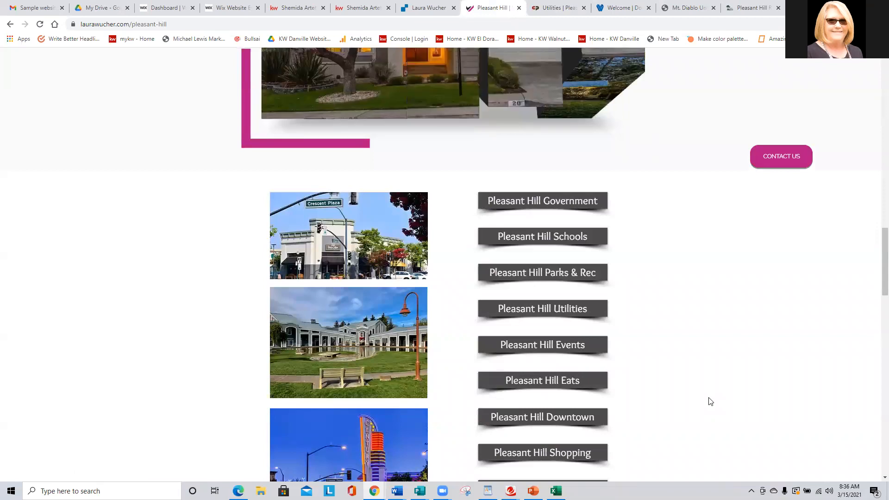
pyautogui.scroll(-2, 710, 402)
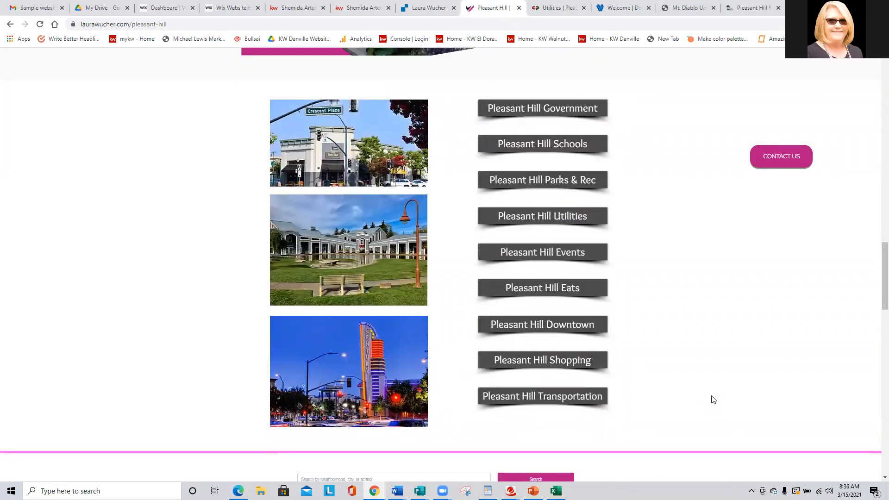
pyautogui.scroll(-2, 707, 390)
pyautogui.scroll(9, 710, 389)
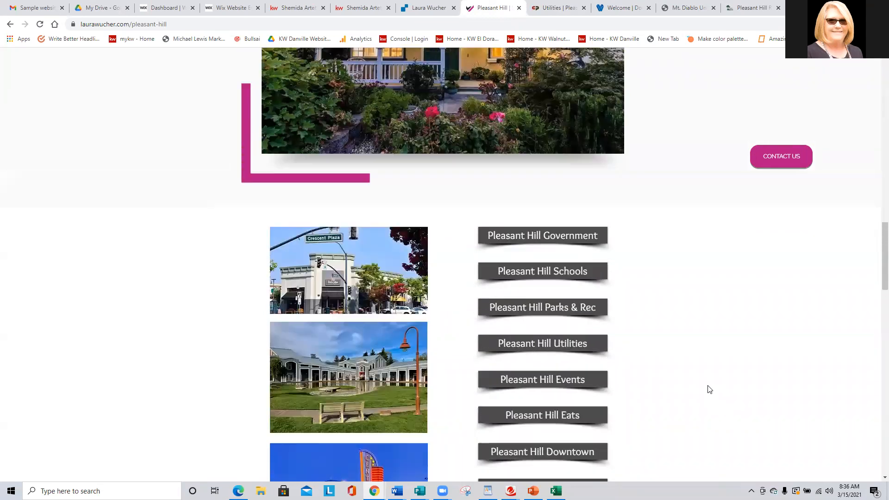
pyautogui.scroll(20, 709, 389)
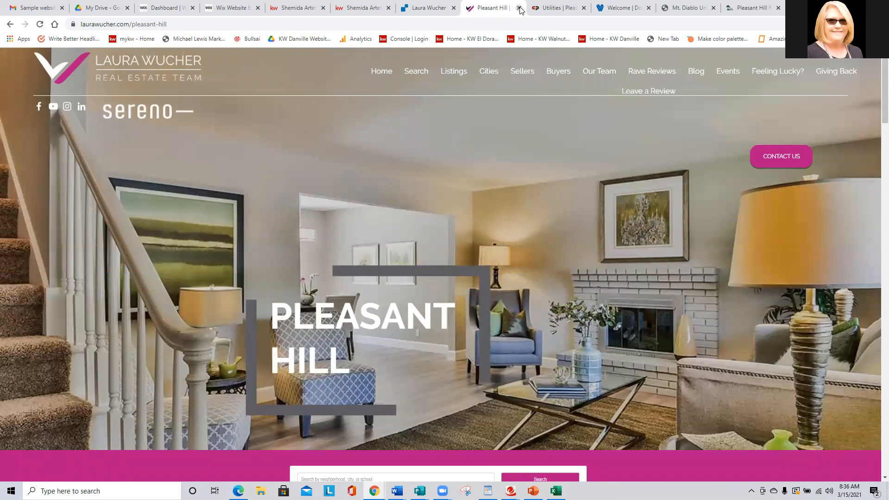
# Close the Pleasant Hill city page and the four external pages opened from its buttons.
pyautogui.click(519, 8)
pyautogui.click(519, 8)
pyautogui.click(519, 8)
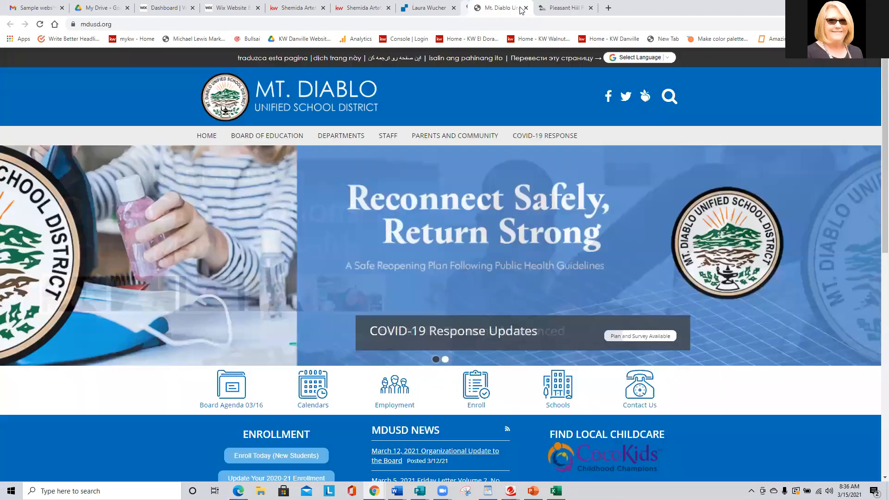
pyautogui.click(519, 7)
pyautogui.click(519, 8)
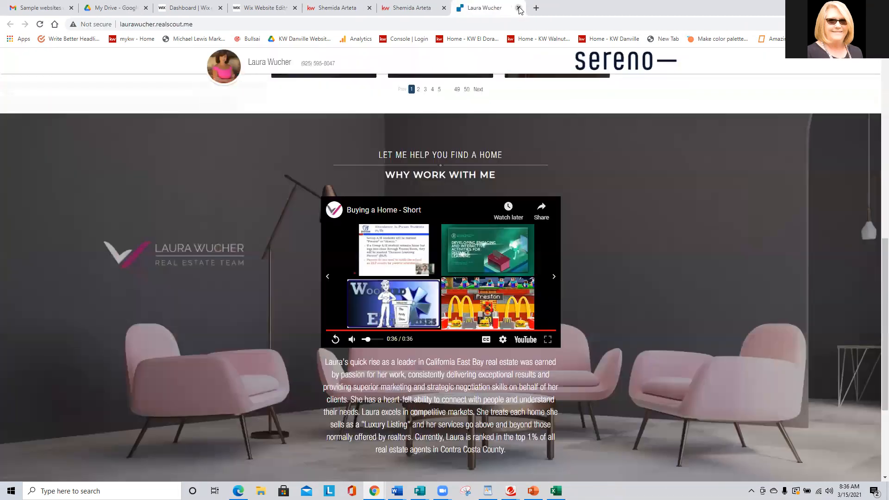
# Check the two open Danville home search pages and return to the CONCORD page in the Wix editor.
pyautogui.click(403, 6)
pyautogui.click(334, 5)
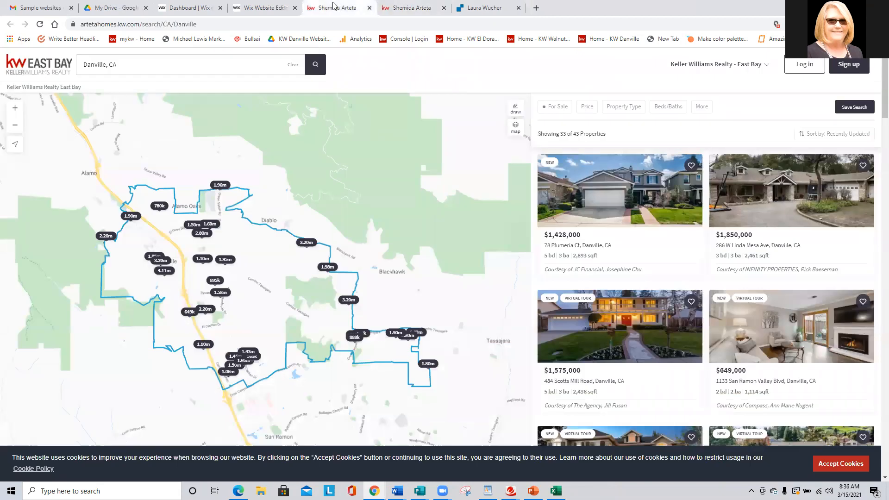
pyautogui.click(409, 8)
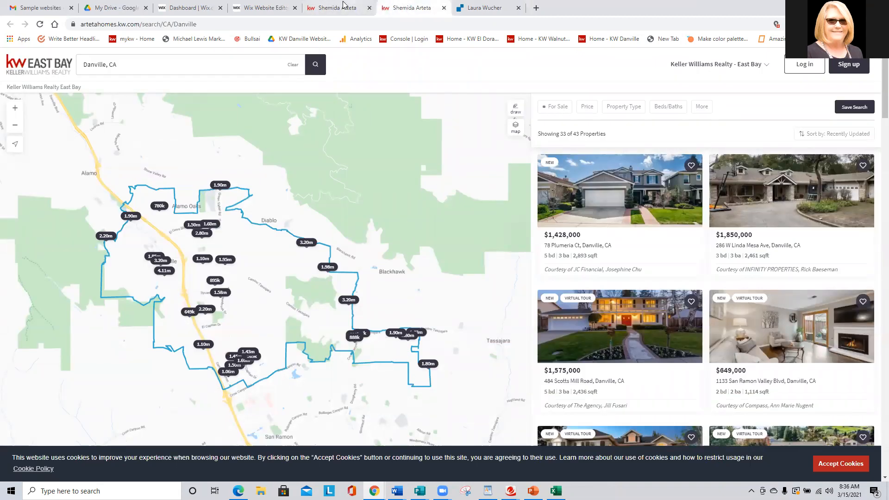
pyautogui.click(262, 6)
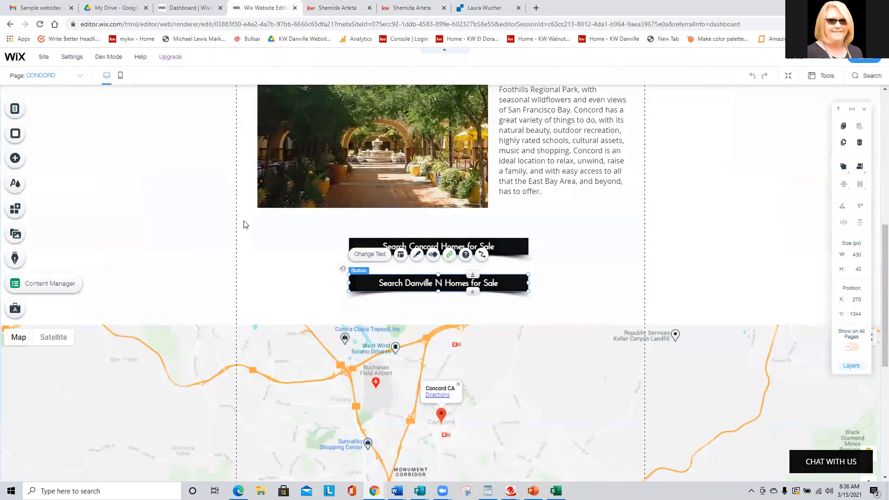
pyautogui.click(174, 202)
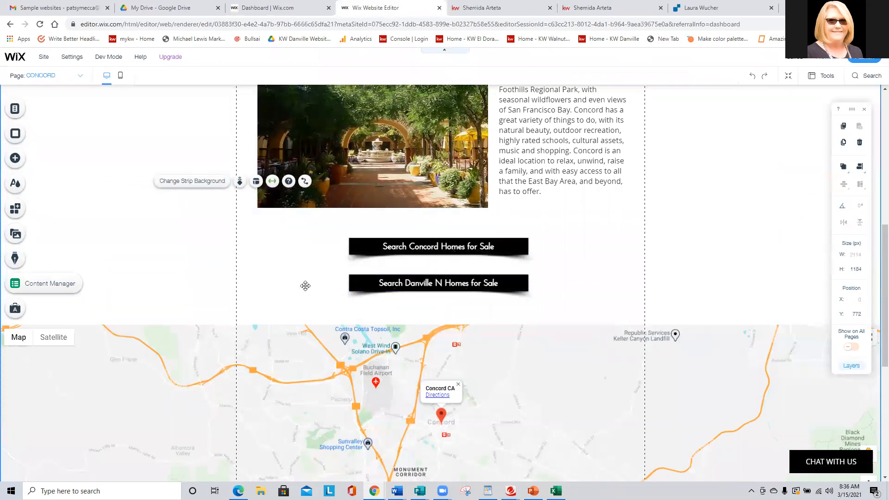
pyautogui.scroll(4, 306, 290)
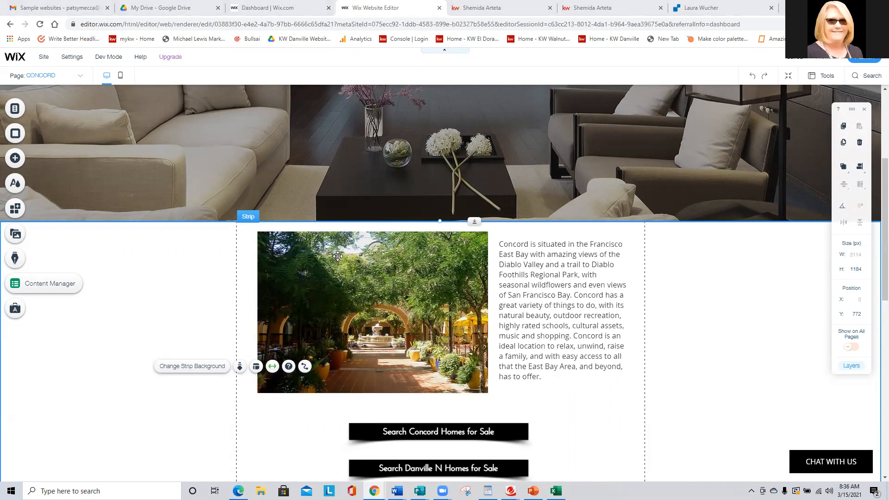
pyautogui.scroll(4, 326, 337)
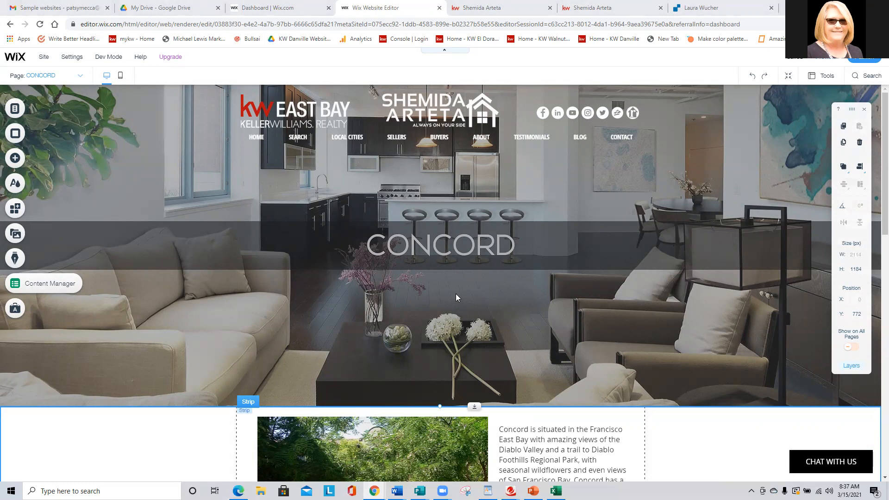
# Delete the "Search Danville N Homes for Sale" button from the CONCORD page.
pyautogui.scroll(-4, 201, 240)
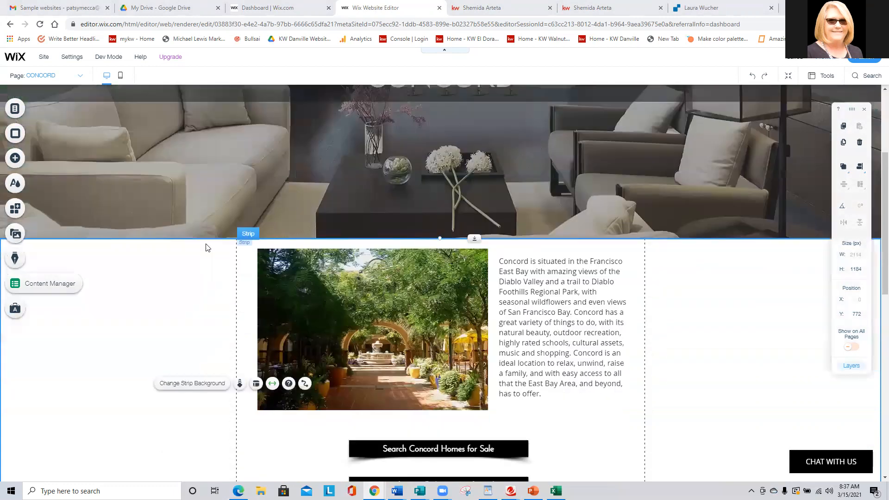
pyautogui.scroll(-2, 207, 248)
pyautogui.click(354, 259)
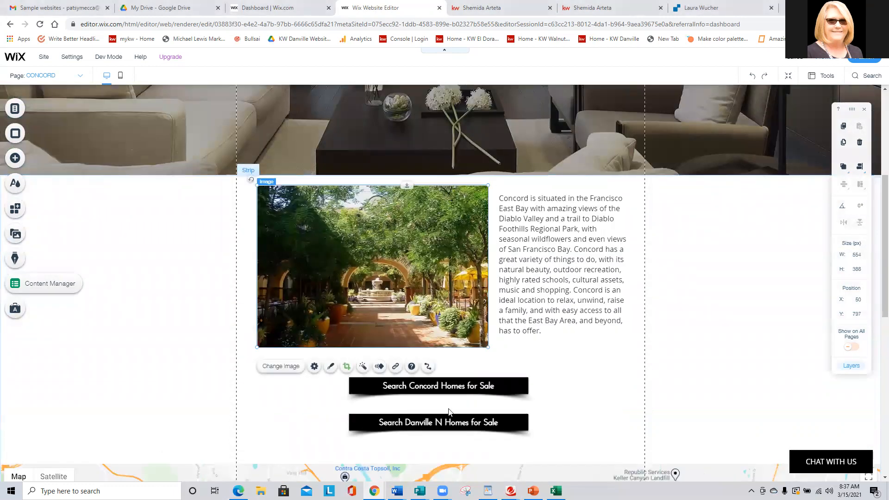
pyautogui.click(458, 422)
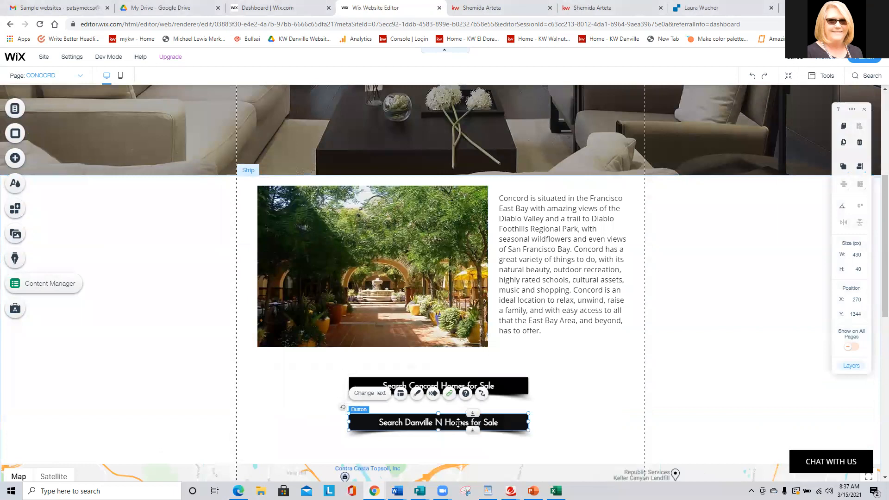
pyautogui.press('Delete')
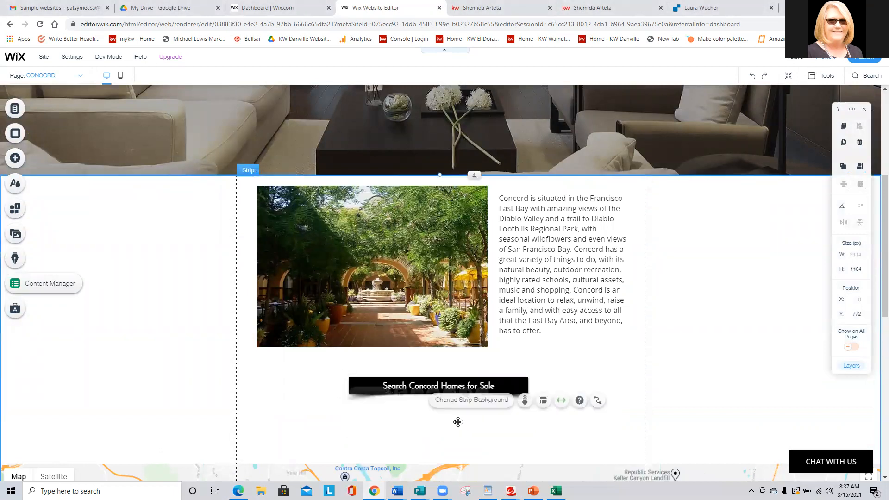
pyautogui.scroll(-3, 457, 421)
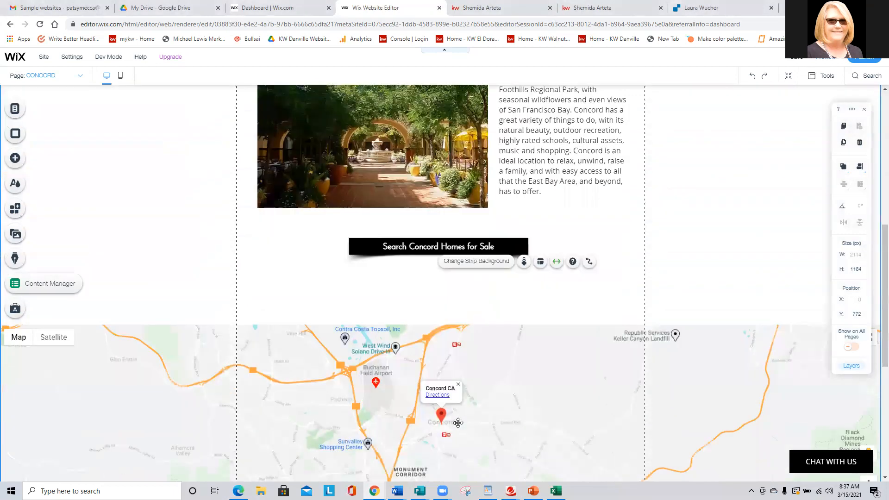
pyautogui.scroll(7, 482, 422)
pyautogui.scroll(1, 491, 421)
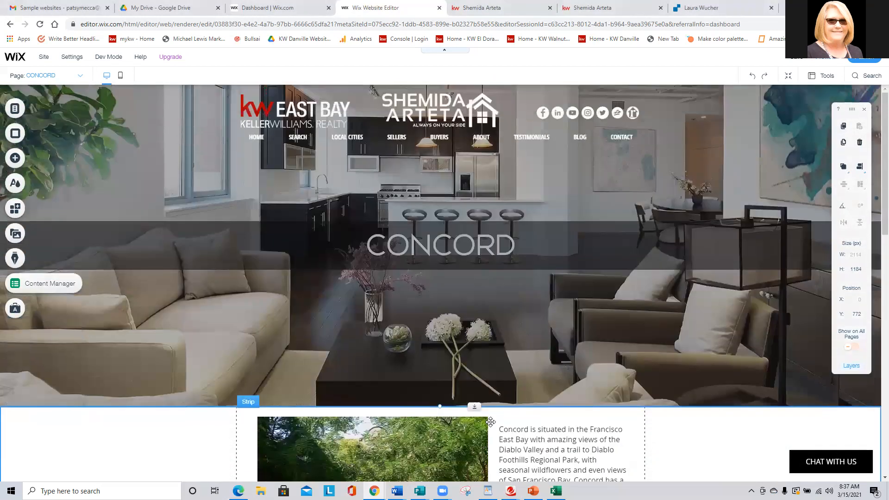